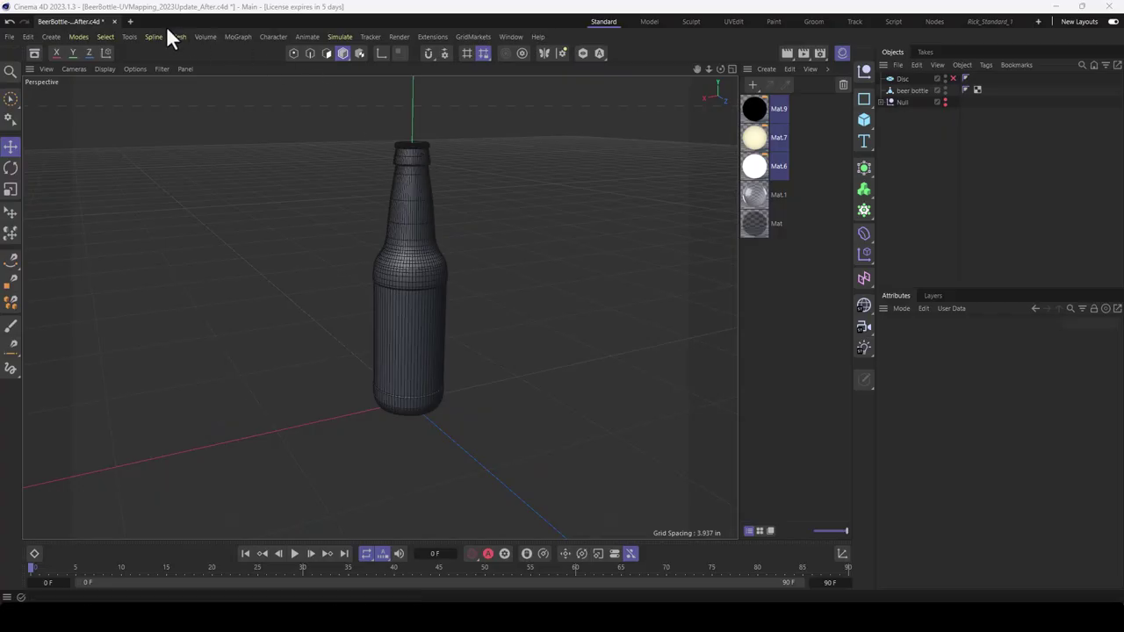
# Step: Check the program's version information from the Help menu, then close it
pyautogui.click(533, 37)
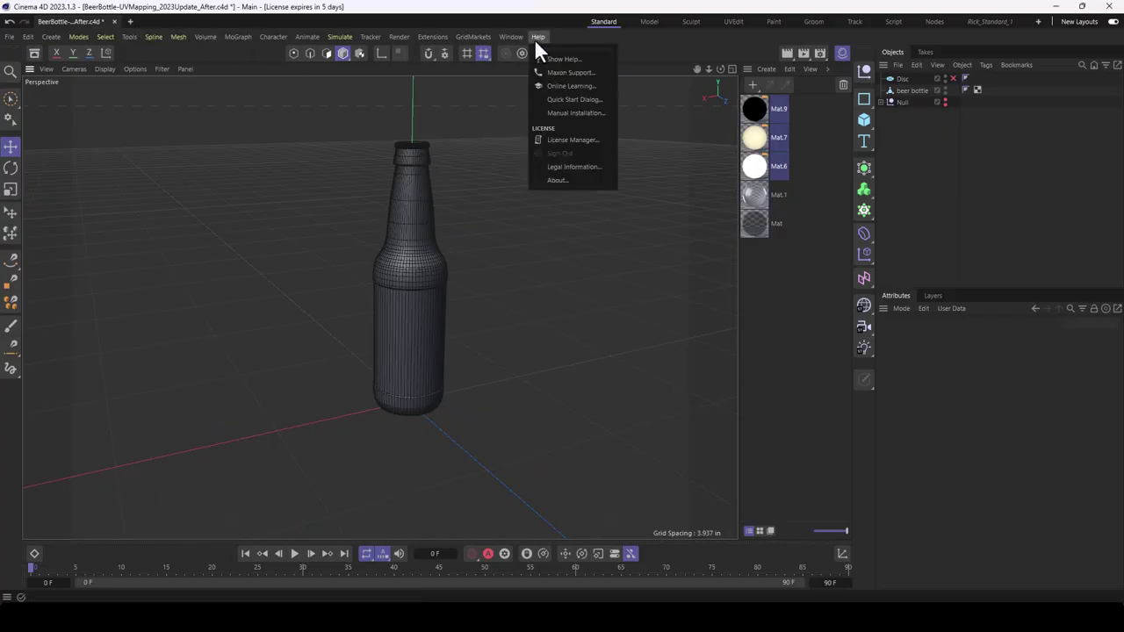
pyautogui.click(572, 179)
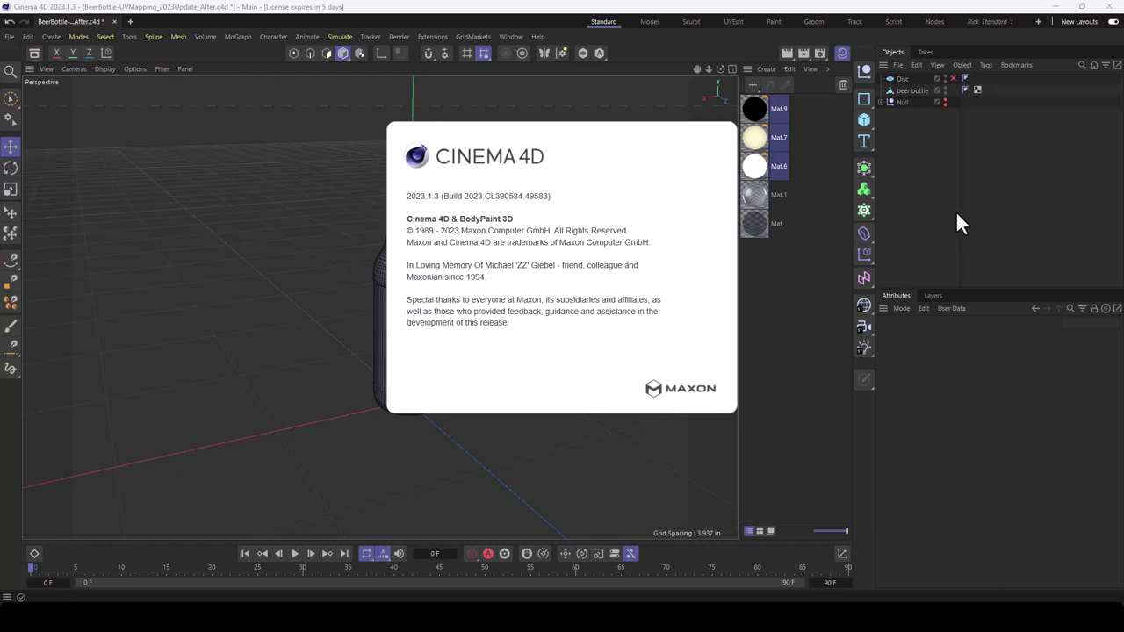
pyautogui.click(957, 215)
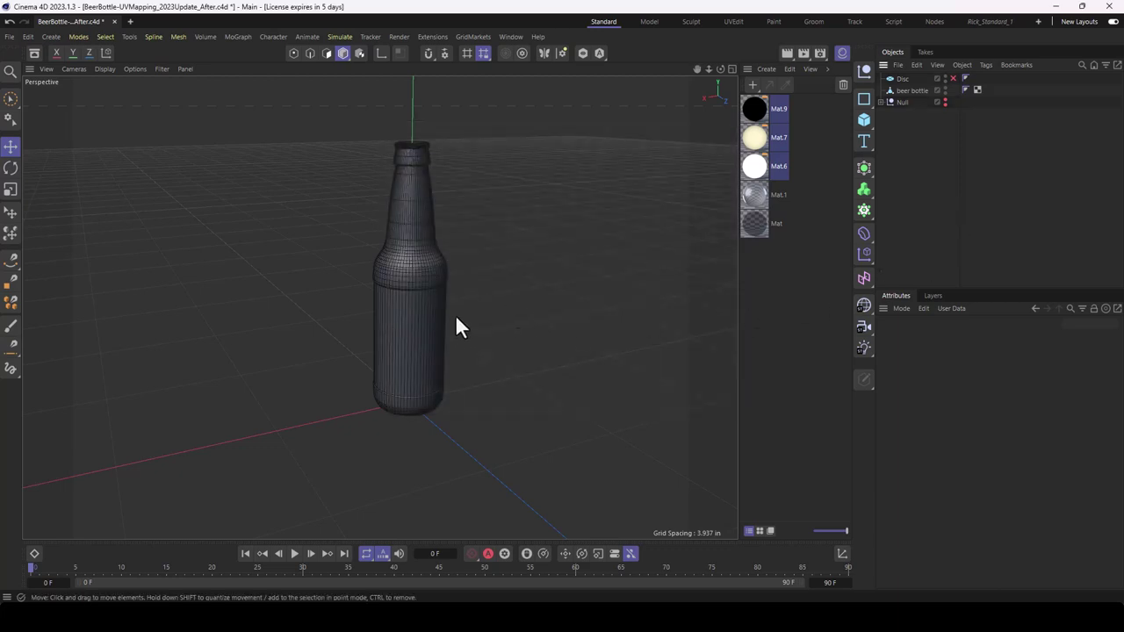
# Step: Add a Cylinder, then shrink its radius and height to hug the bottle
pyautogui.moveTo(868, 124); pyautogui.dragTo(977, 155)
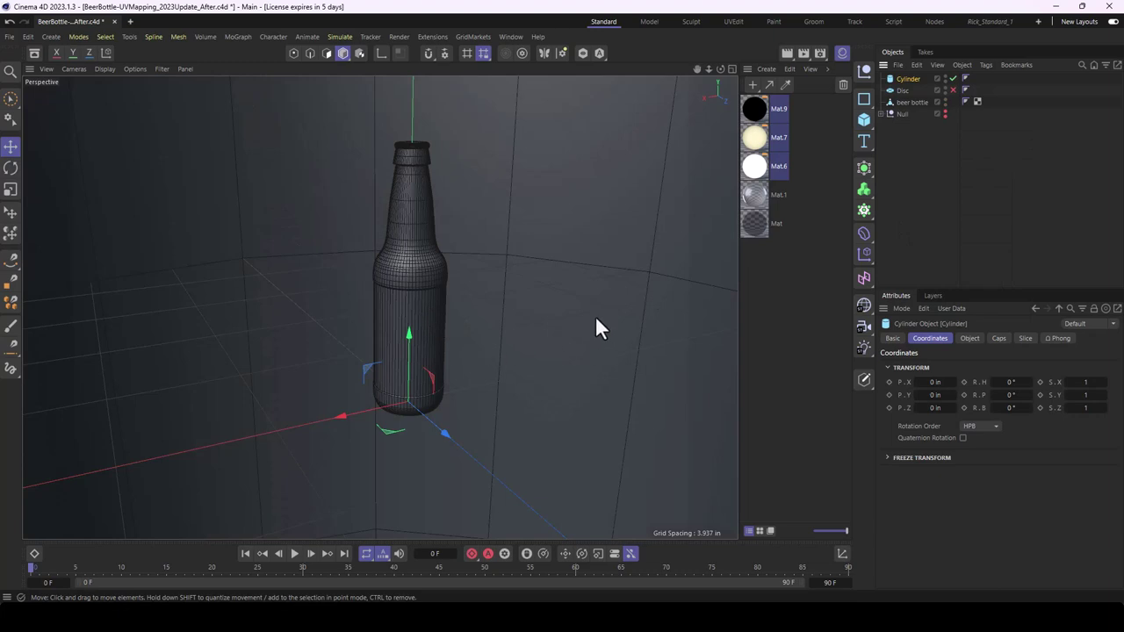
pyautogui.press('h')
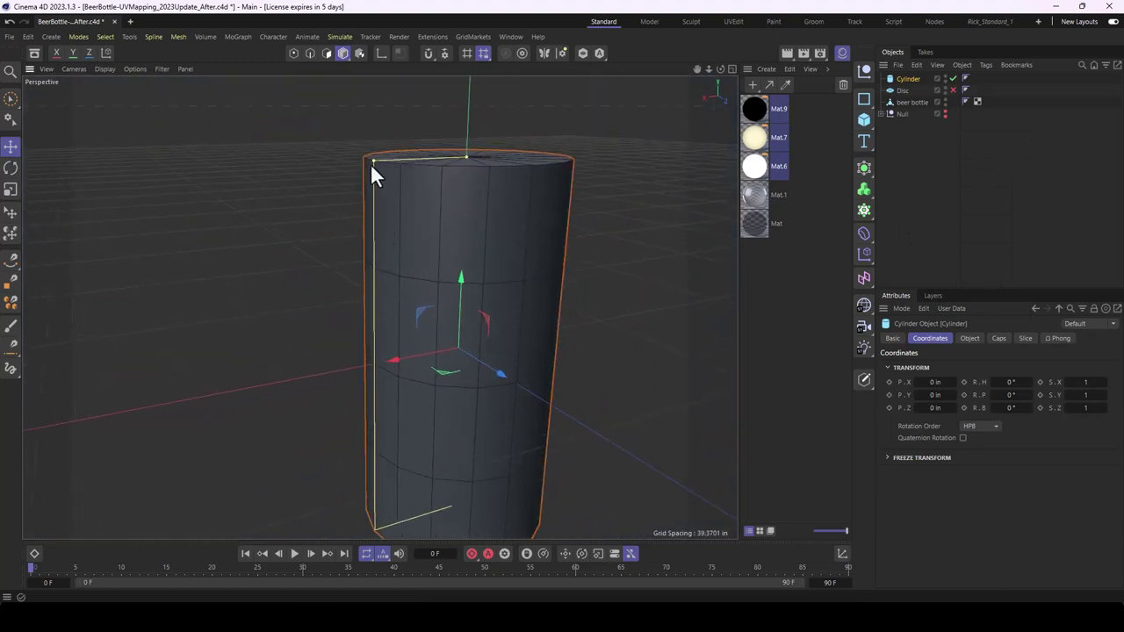
pyautogui.moveTo(373, 163)
pyautogui.mouseDown()
pyautogui.moveTo(461, 155)
pyautogui.moveTo(472, 323)
pyautogui.moveTo(416, 283)
pyautogui.moveTo(412, 231)
pyautogui.moveTo(446, 258)
pyautogui.moveTo(414, 262)
pyautogui.mouseUp()
pyautogui.press('o')
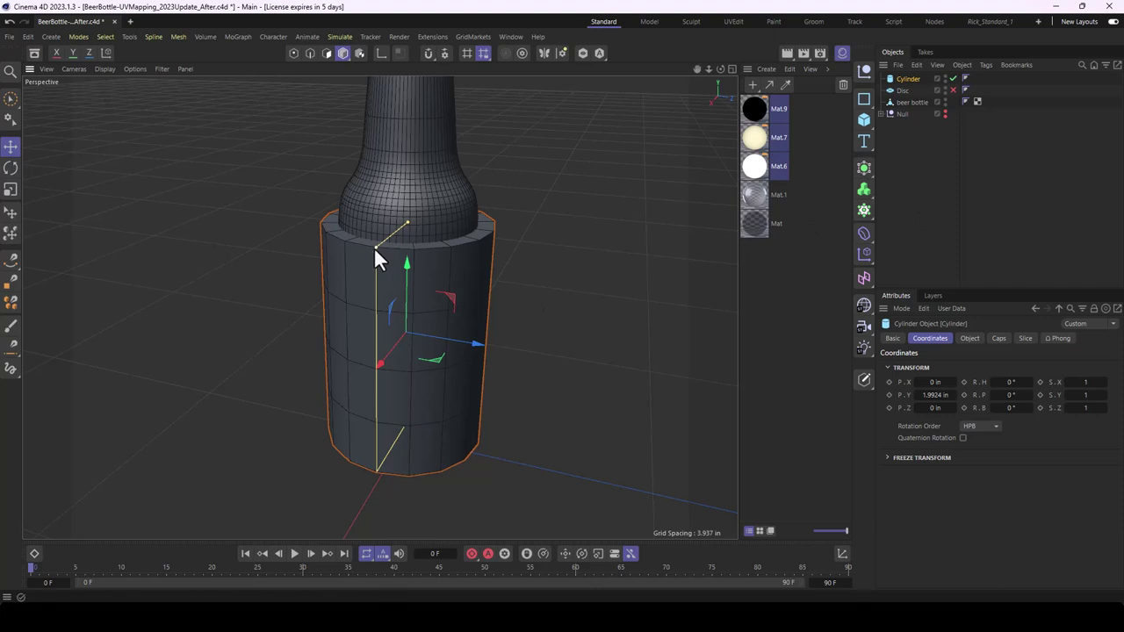
pyautogui.press('q')
pyautogui.press('q')
pyautogui.moveTo(408, 224); pyautogui.dragTo(413, 231)
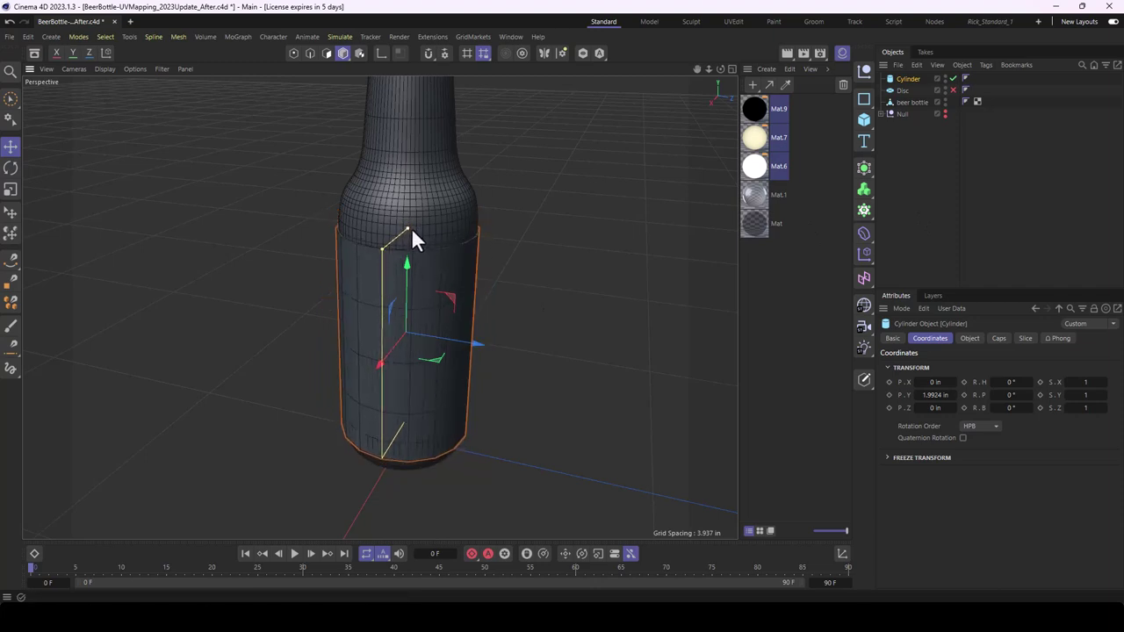
pyautogui.scroll(2, 412, 232)
pyautogui.scroll(2, 410, 236)
pyautogui.scroll(2, 420, 259)
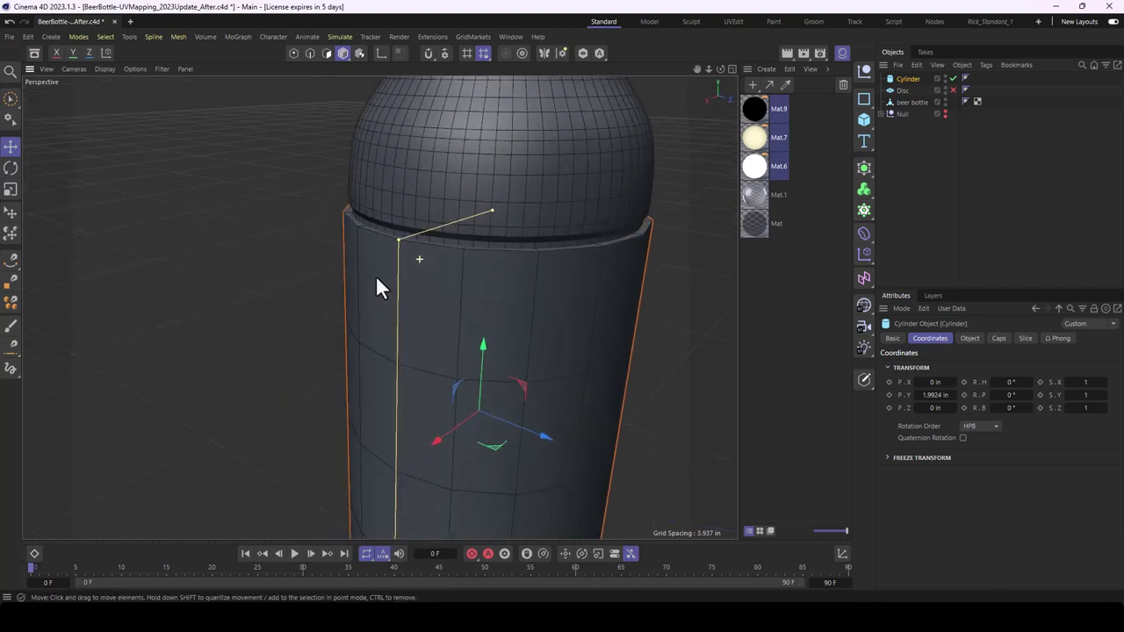
pyautogui.scroll(2, 376, 275)
pyautogui.moveTo(398, 238); pyautogui.dragTo(419, 245)
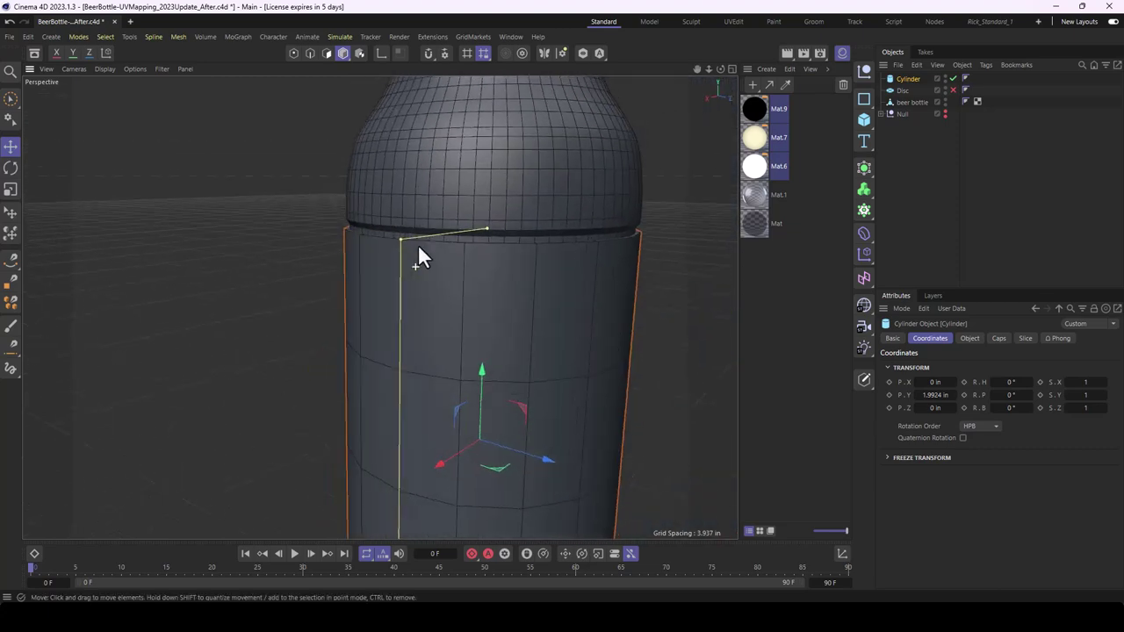
# Step: Raise the cylinder to Y 2.1536 in and shorten it to the label area
pyautogui.keyDown('alt'); pyautogui.moveTo(418, 244); pyautogui.dragTo(481, 85, button='middle'); pyautogui.keyUp('alt')
pyautogui.scroll(-2, 457, 333)
pyautogui.scroll(-2, 393, 346)
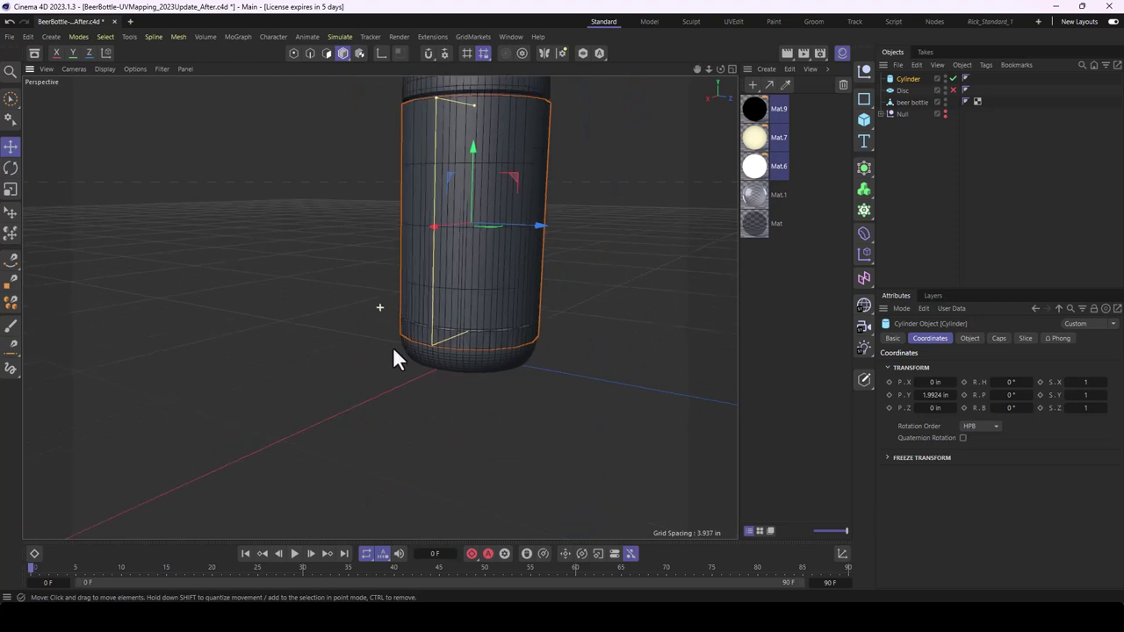
pyautogui.keyDown('alt'); pyautogui.moveTo(392, 346); pyautogui.dragTo(423, 296, button='middle'); pyautogui.keyUp('alt')
pyautogui.moveTo(423, 297); pyautogui.dragTo(402, 209)
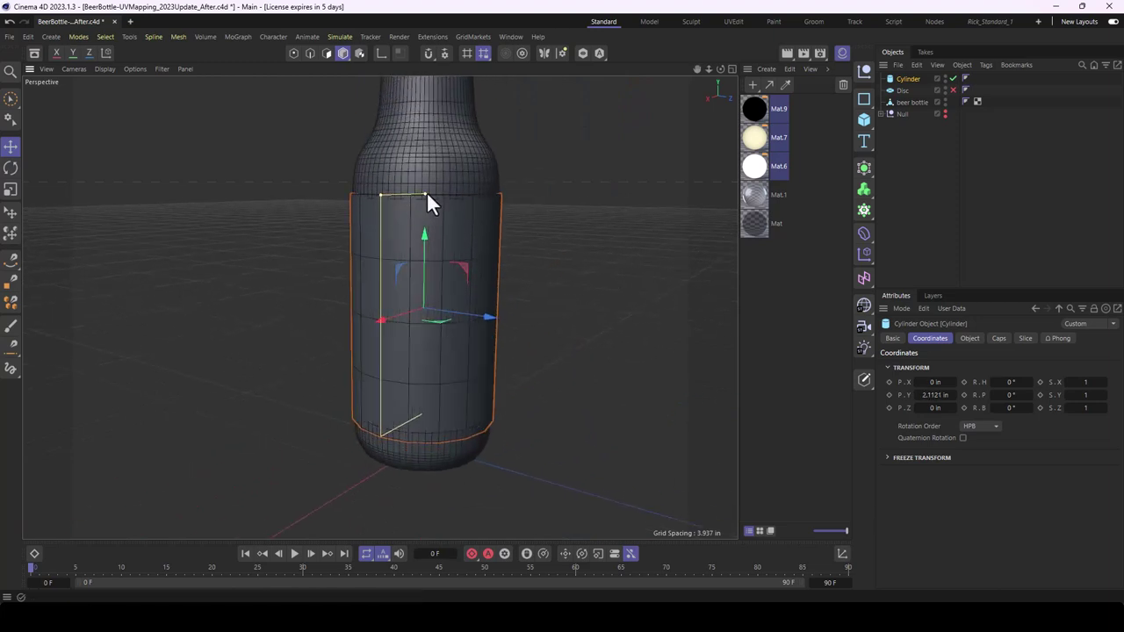
pyautogui.keyDown('alt'); pyautogui.moveTo(427, 252); pyautogui.dragTo(423, 309); pyautogui.keyUp('alt')
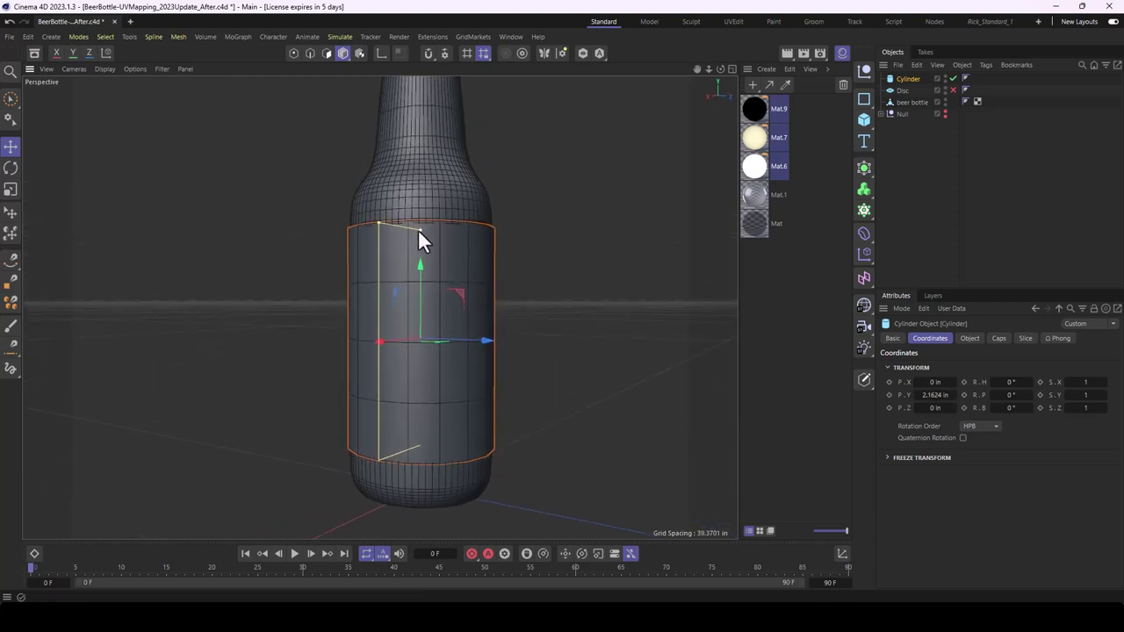
pyautogui.moveTo(417, 229); pyautogui.dragTo(417, 232)
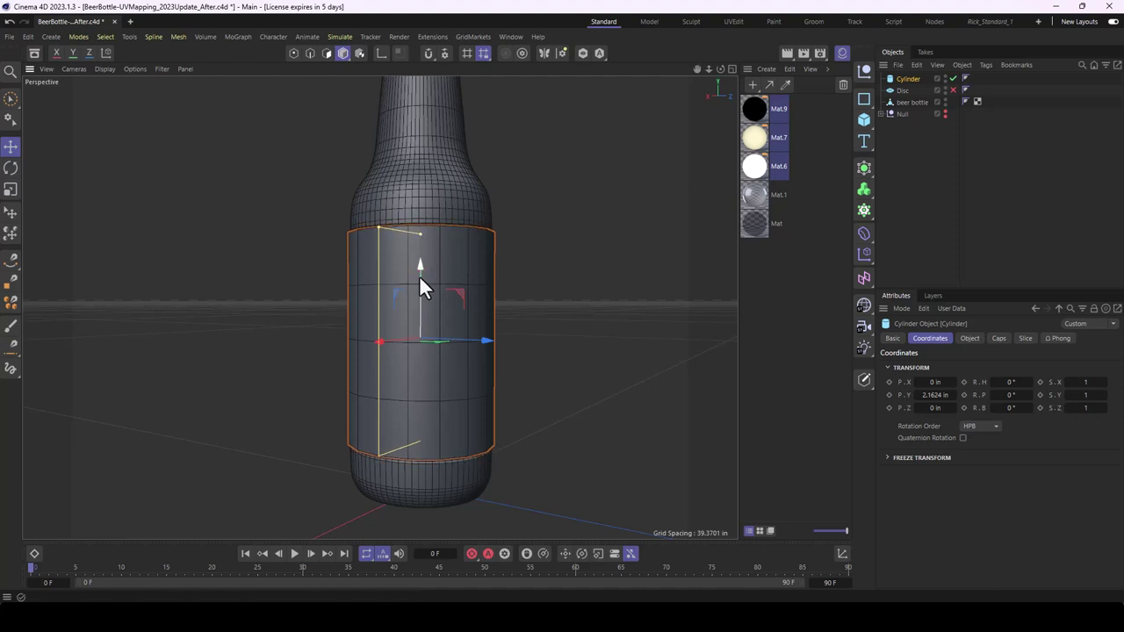
pyautogui.moveTo(419, 275); pyautogui.dragTo(408, 289)
pyautogui.scroll(5, 367, 229)
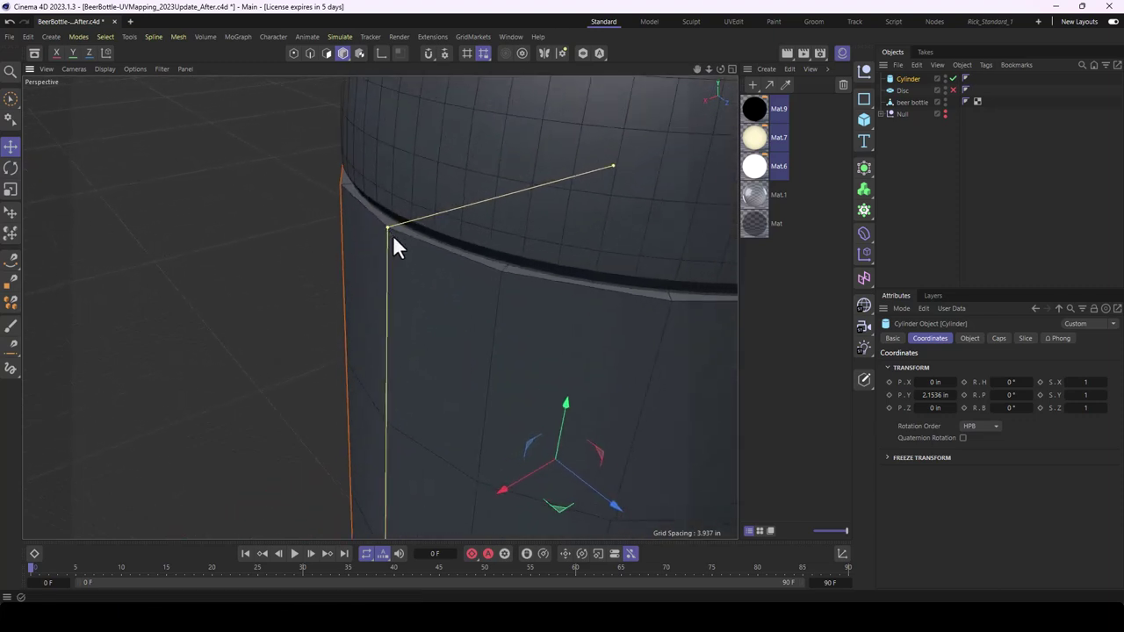
pyautogui.scroll(-5, 392, 234)
pyautogui.keyDown('alt'); pyautogui.moveTo(383, 282); pyautogui.dragTo(766, 308); pyautogui.keyUp('alt')
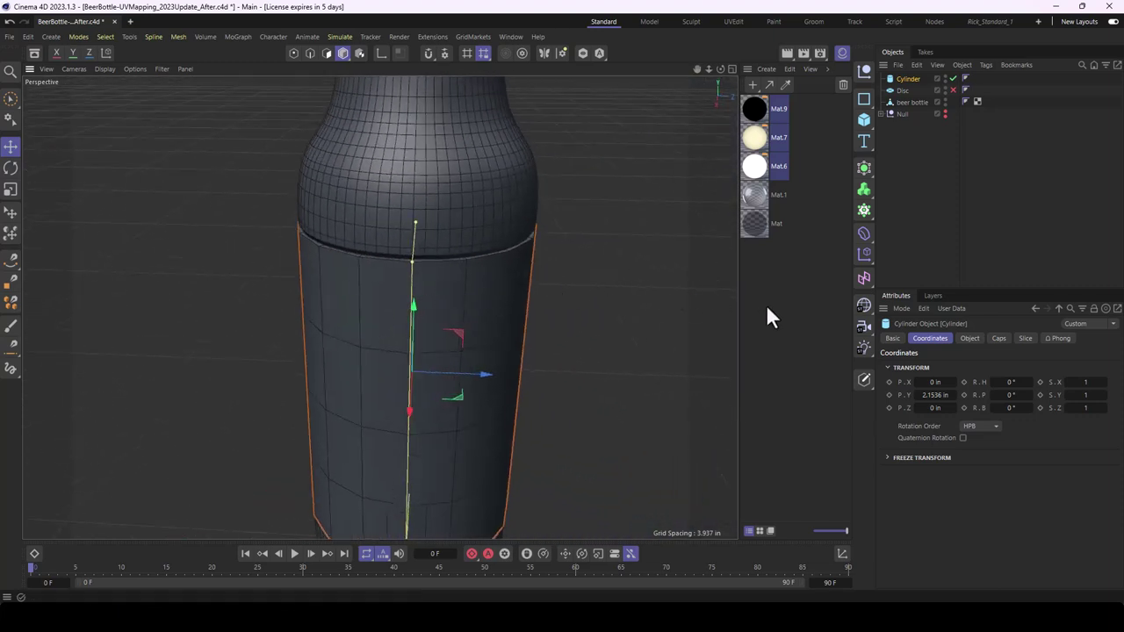
# Step: Turn off the cylinder's caps so it becomes an open tube
pyautogui.click(969, 339)
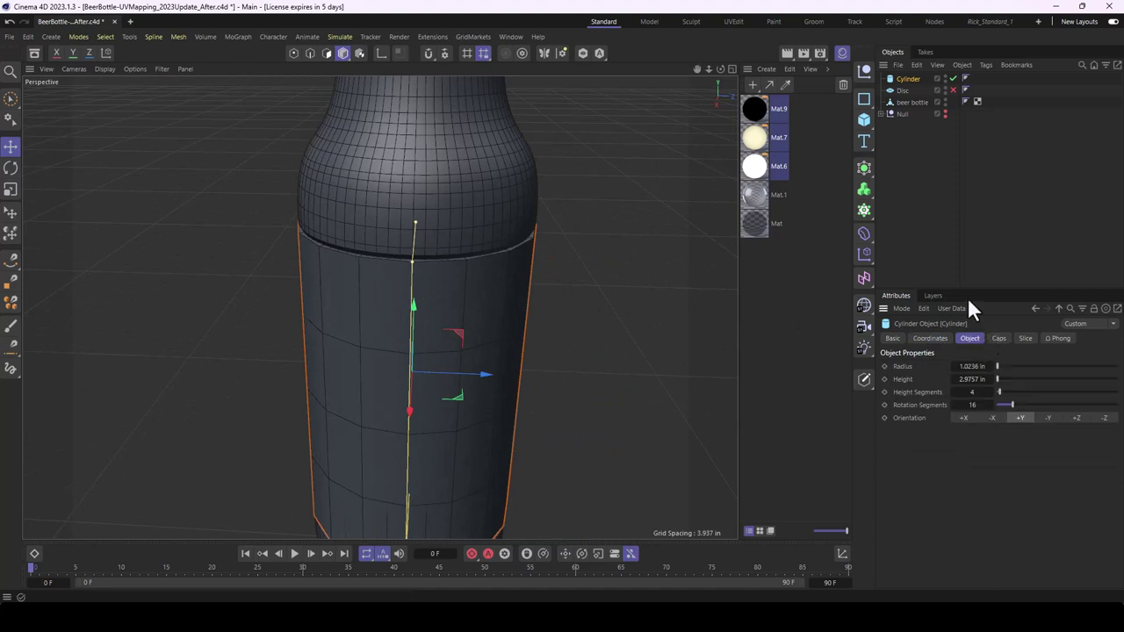
pyautogui.click(997, 340)
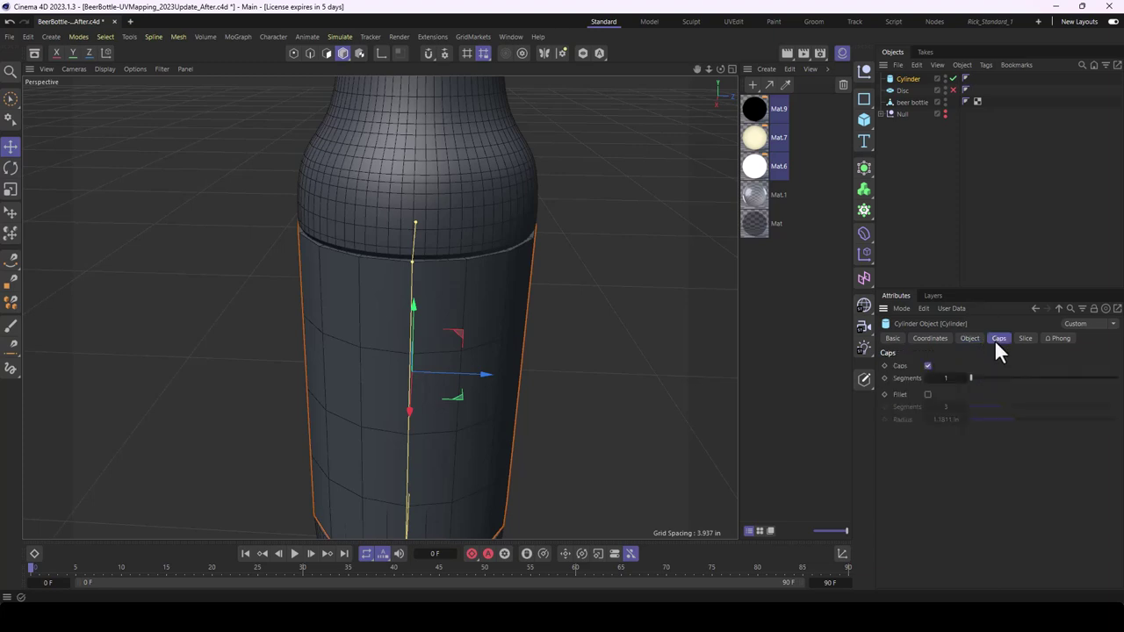
pyautogui.click(926, 366)
pyautogui.moveTo(705, 325)
pyautogui.keyDown('alt'); pyautogui.mouseDown()
pyautogui.moveTo(386, 287)
pyautogui.moveTo(477, 261)
pyautogui.moveTo(629, 316)
pyautogui.moveTo(480, 309)
pyautogui.mouseUp(); pyautogui.keyUp('alt')
pyautogui.scroll(3, 476, 242)
pyautogui.scroll(3, 414, 286)
pyautogui.scroll(3, 323, 262)
pyautogui.scroll(3, 323, 275)
pyautogui.click(927, 365)
pyautogui.click(927, 365)
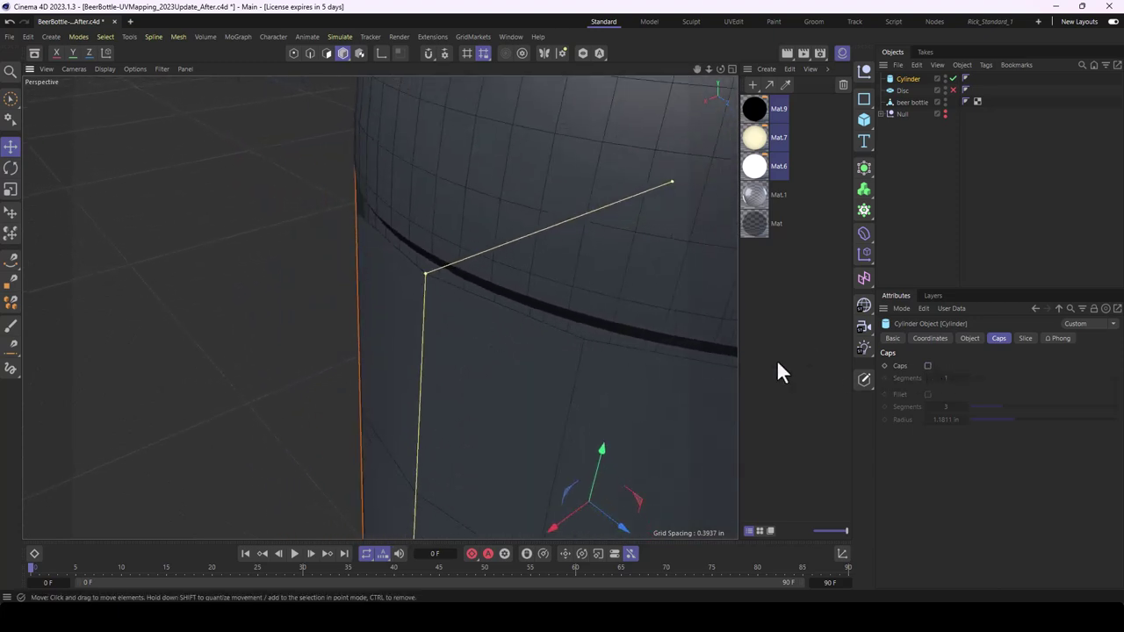
# Step: Set the cylinder's Rotation Segments to 72
pyautogui.click(969, 338)
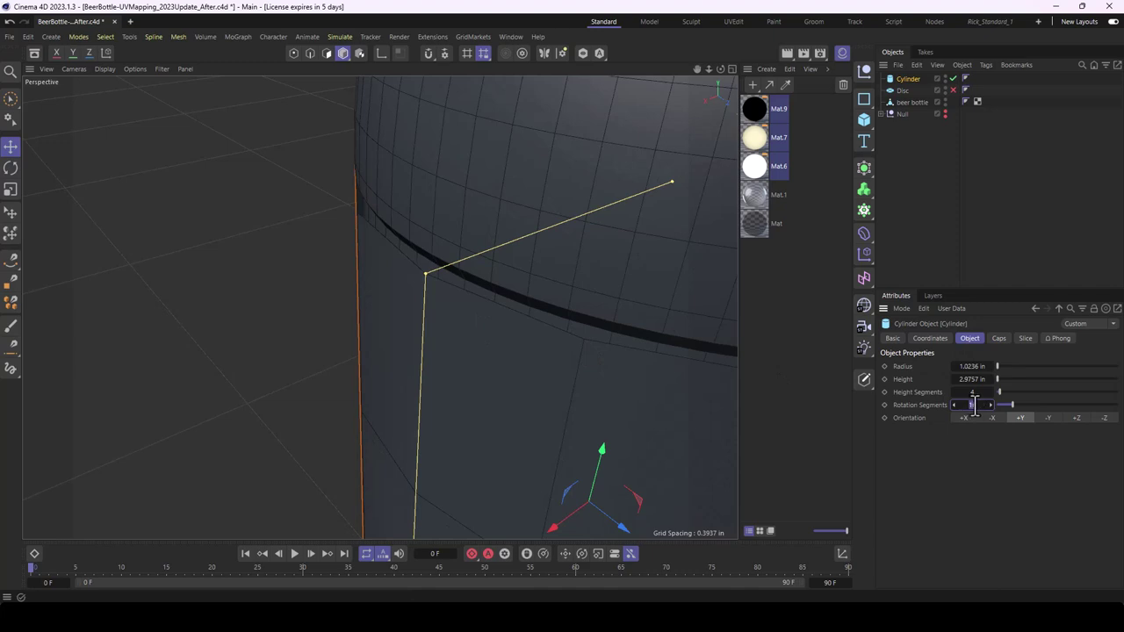
pyautogui.moveTo(1001, 406); pyautogui.dragTo(1112, 402)
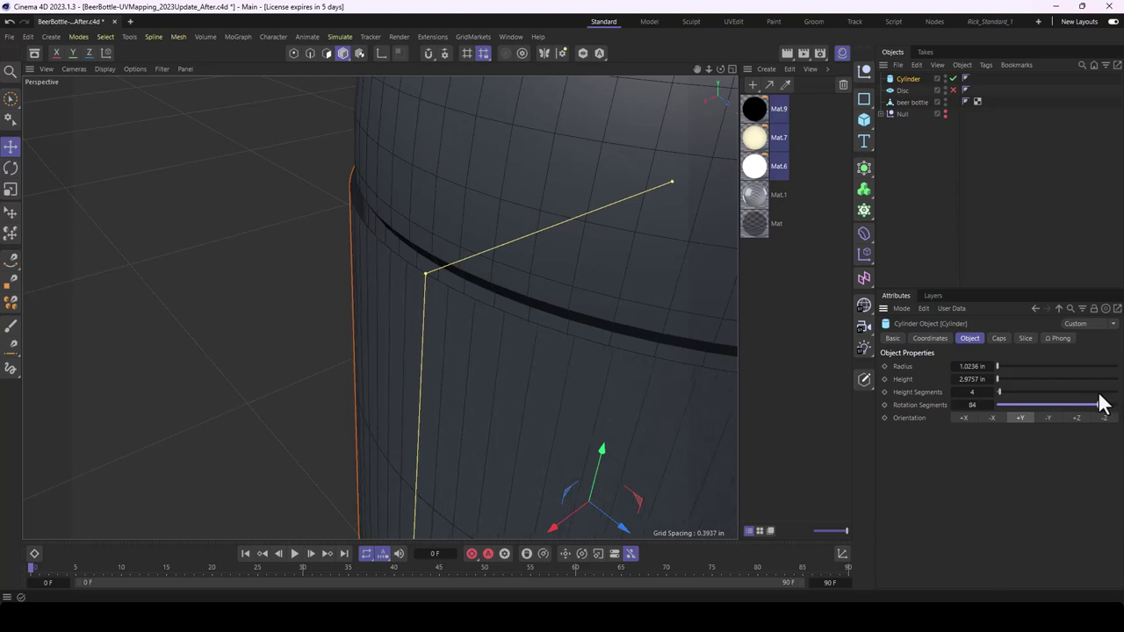
pyautogui.scroll(-3, 562, 316)
pyautogui.scroll(-3, 578, 303)
pyautogui.scroll(-2, 537, 311)
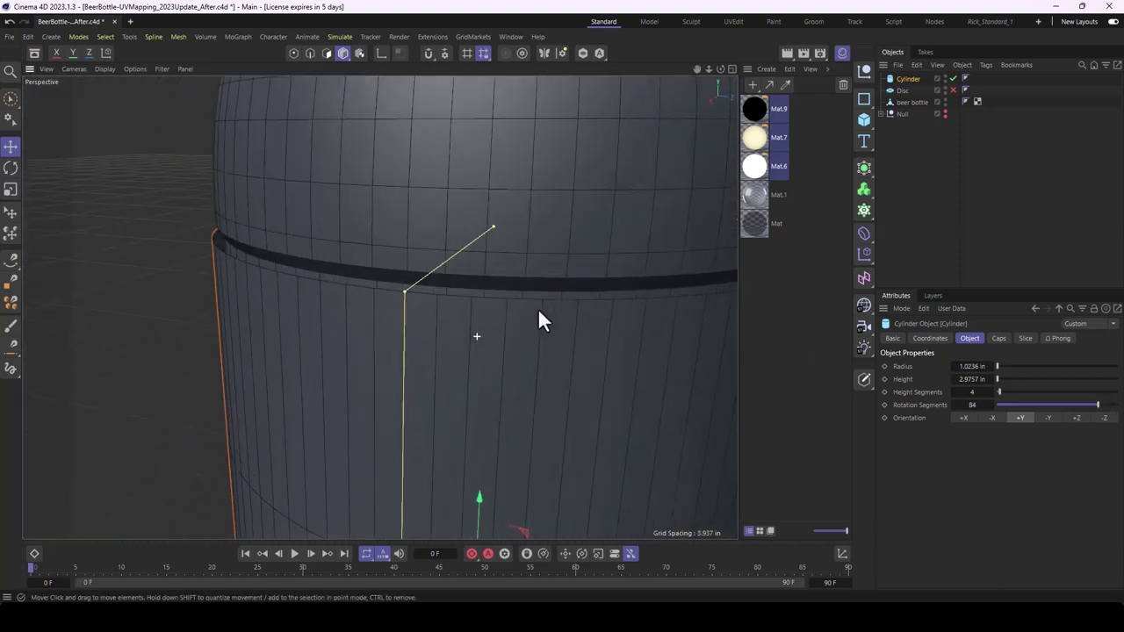
pyautogui.scroll(-5, 420, 353)
pyautogui.moveTo(423, 353)
pyautogui.keyDown('alt'); pyautogui.mouseDown()
pyautogui.moveTo(737, 275)
pyautogui.moveTo(725, 311)
pyautogui.mouseUp(); pyautogui.keyUp('alt')
pyautogui.scroll(1, 527, 296)
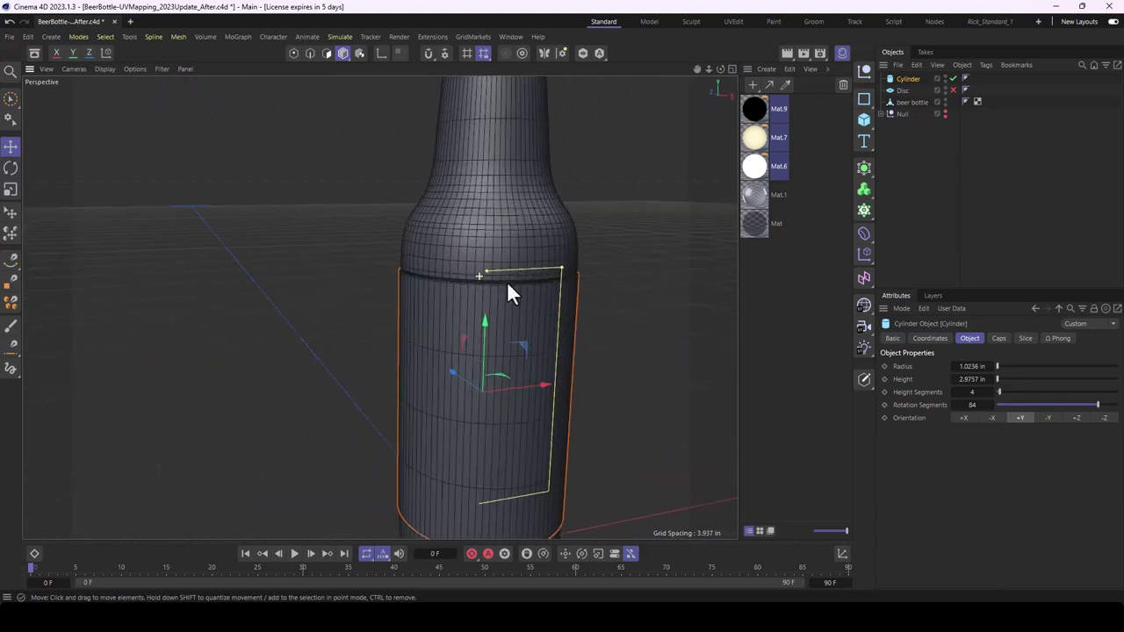
pyautogui.scroll(4, 562, 297)
pyautogui.keyDown('alt'); pyautogui.moveTo(626, 301); pyautogui.dragTo(554, 343); pyautogui.keyUp('alt')
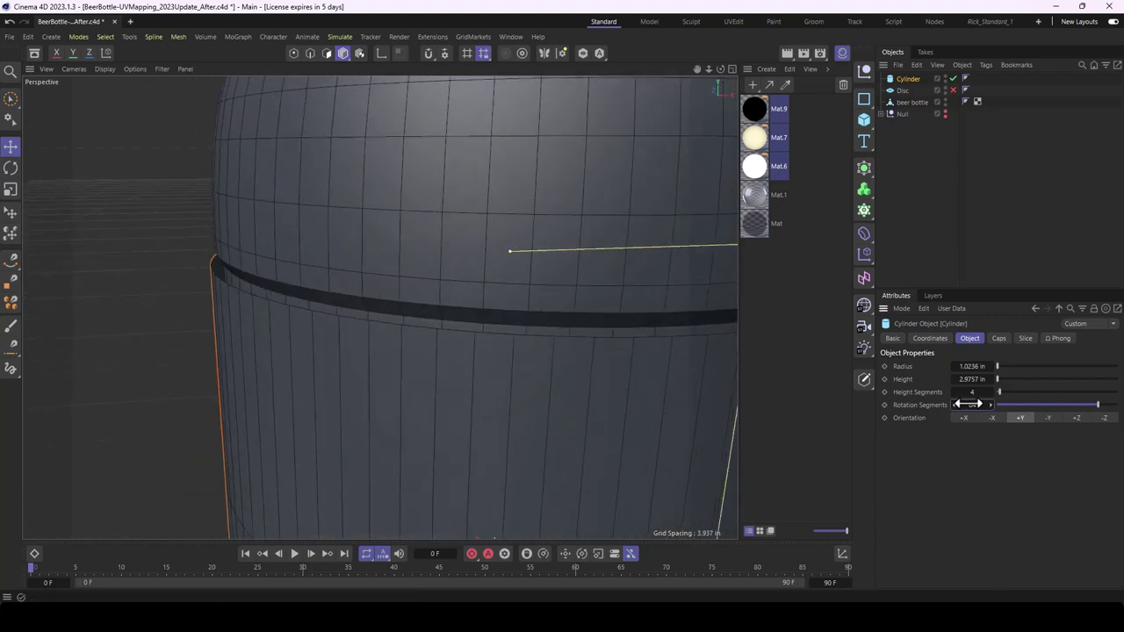
pyautogui.moveTo(971, 404); pyautogui.dragTo(956, 404)
pyautogui.moveTo(684, 369)
pyautogui.keyDown('alt'); pyautogui.mouseDown()
pyautogui.moveTo(402, 346)
pyautogui.moveTo(537, 338)
pyautogui.mouseUp(); pyautogui.keyUp('alt')
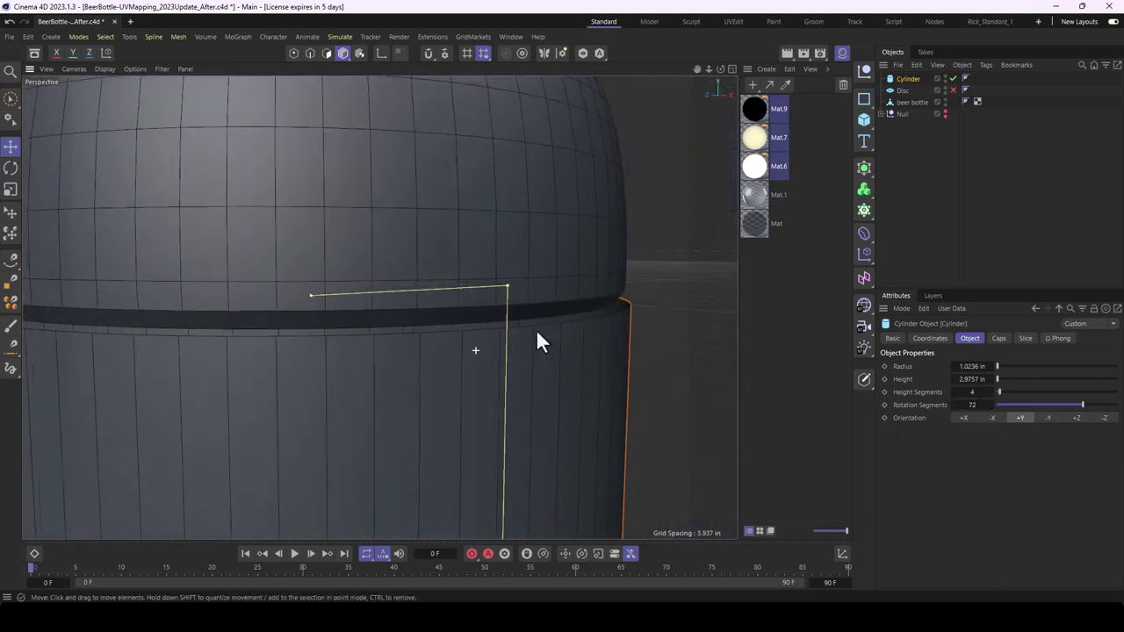
# Step: Set the cylinder radius to 1 in, check the fit around the bottle, and deselect
pyautogui.click(971, 366)
pyautogui.write('1')
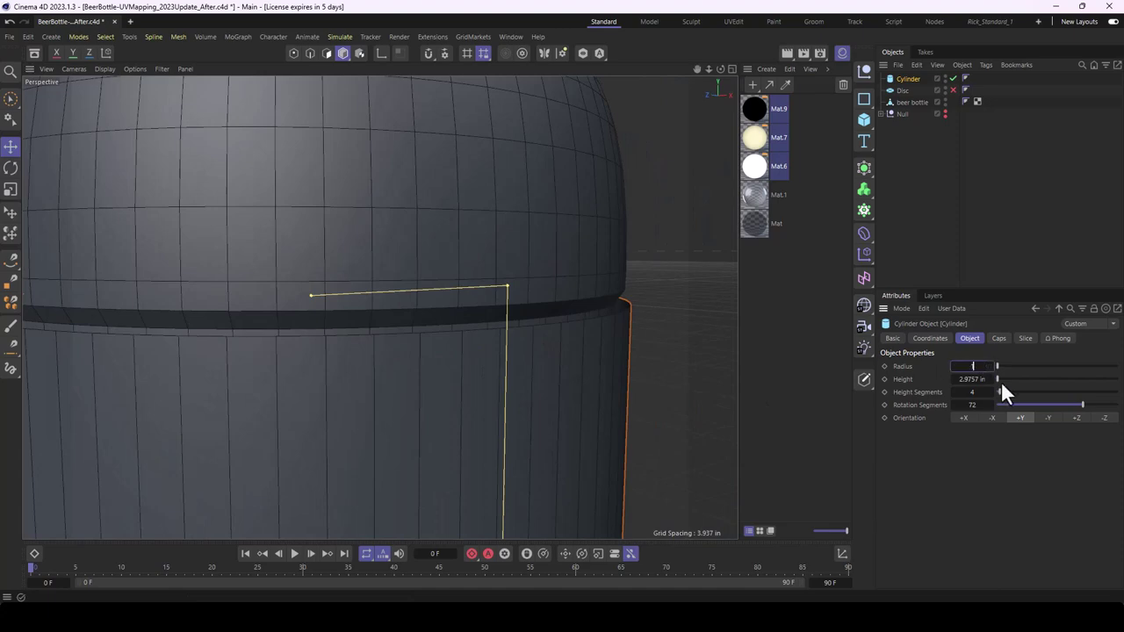
pyautogui.press('Return')
pyautogui.keyDown('alt'); pyautogui.moveTo(521, 375); pyautogui.dragTo(543, 393); pyautogui.keyUp('alt')
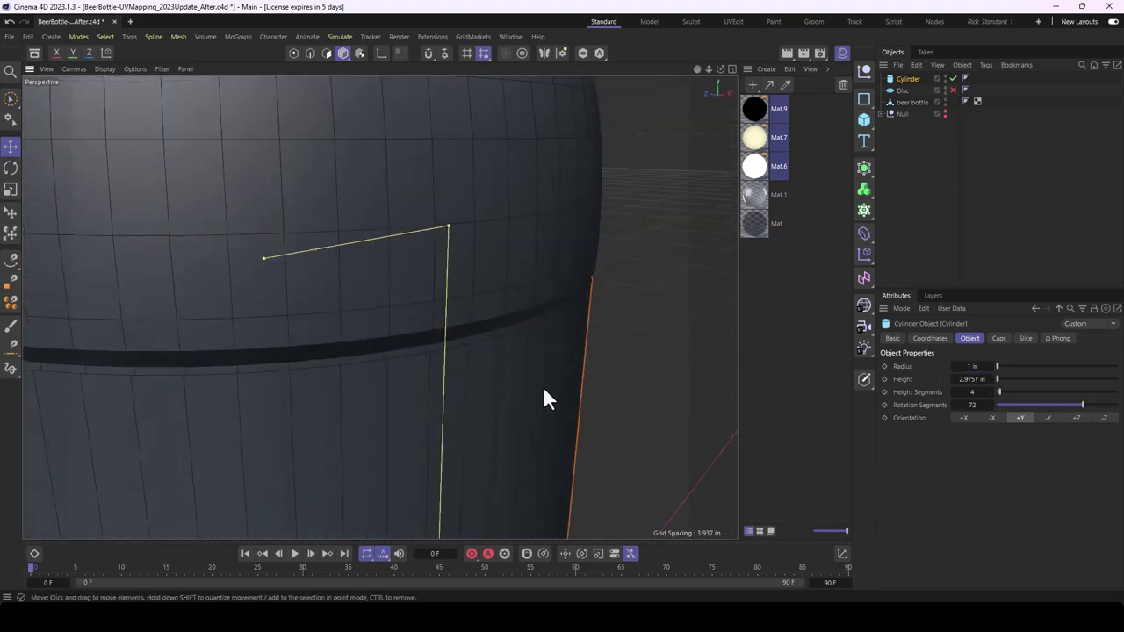
pyautogui.keyDown('alt'); pyautogui.moveTo(542, 386); pyautogui.dragTo(442, 381, button='right'); pyautogui.keyUp('alt')
pyautogui.moveTo(442, 381)
pyautogui.keyDown('alt'); pyautogui.mouseDown()
pyautogui.moveTo(466, 352)
pyautogui.moveTo(448, 363)
pyautogui.moveTo(368, 353)
pyautogui.moveTo(467, 358)
pyautogui.mouseUp(); pyautogui.keyUp('alt')
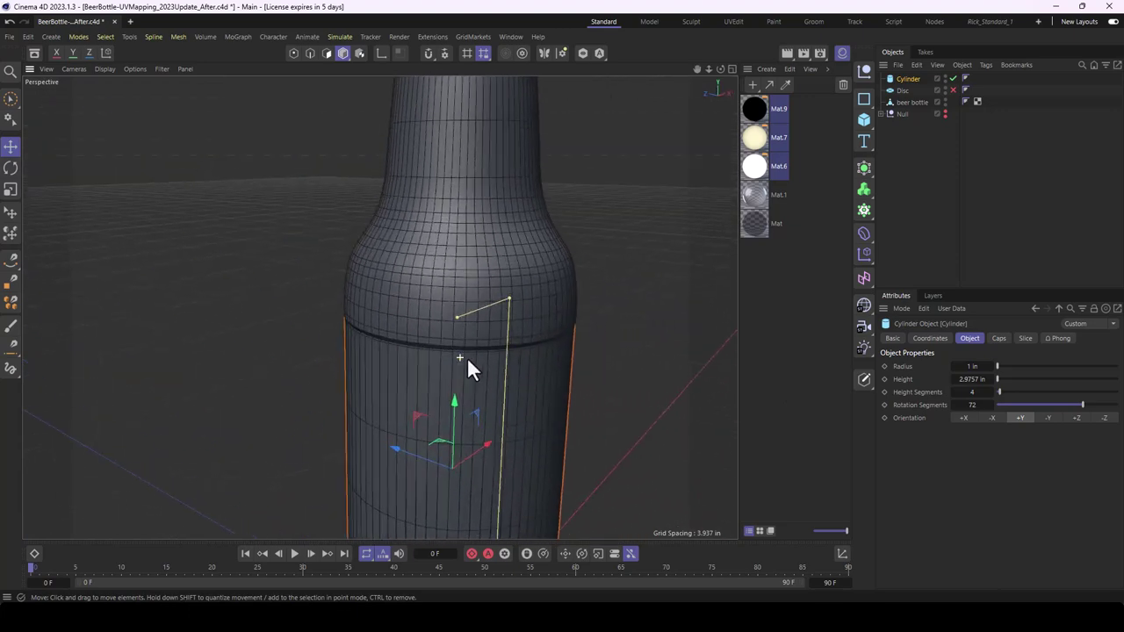
pyautogui.keyDown('alt'); pyautogui.moveTo(467, 358); pyautogui.dragTo(519, 355, button='right'); pyautogui.keyUp('alt')
pyautogui.moveTo(519, 355)
pyautogui.keyDown('alt'); pyautogui.mouseDown()
pyautogui.moveTo(321, 351)
pyautogui.moveTo(610, 346)
pyautogui.mouseUp(); pyautogui.keyUp('alt')
pyautogui.keyDown('alt'); pyautogui.moveTo(609, 346); pyautogui.dragTo(532, 379, button='right'); pyautogui.keyUp('alt')
pyautogui.keyDown('alt'); pyautogui.moveTo(532, 378); pyautogui.dragTo(483, 325); pyautogui.keyUp('alt')
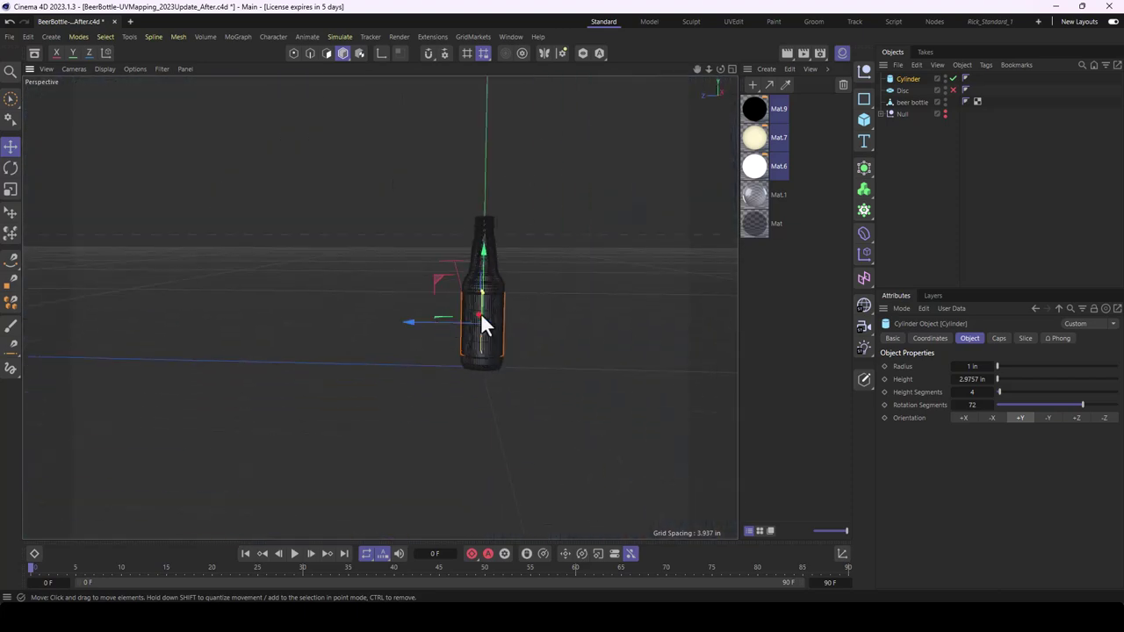
pyautogui.keyDown('alt'); pyautogui.moveTo(480, 312); pyautogui.dragTo(581, 299, button='right'); pyautogui.keyUp('alt')
pyautogui.moveTo(581, 299)
pyautogui.keyDown('alt'); pyautogui.mouseDown()
pyautogui.moveTo(422, 300)
pyautogui.moveTo(532, 317)
pyautogui.moveTo(203, 329)
pyautogui.moveTo(416, 337)
pyautogui.mouseUp(); pyautogui.keyUp('alt')
pyautogui.click(532, 317)
# Step: Save the scene and keep a disabled backup copy of the cylinder under Disc
pyautogui.hotkey('ctrl', 's')
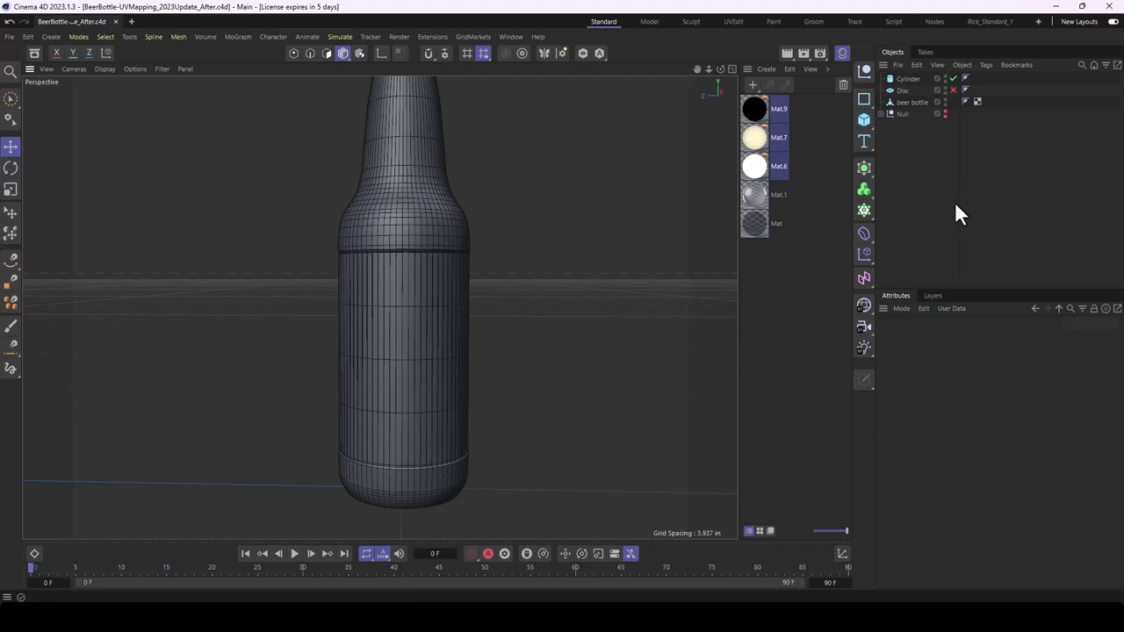
pyautogui.moveTo(414, 353)
pyautogui.keyDown('alt'); pyautogui.mouseDown()
pyautogui.moveTo(419, 301)
pyautogui.moveTo(493, 334)
pyautogui.moveTo(416, 301)
pyautogui.moveTo(371, 301)
pyautogui.mouseUp(); pyautogui.keyUp('alt')
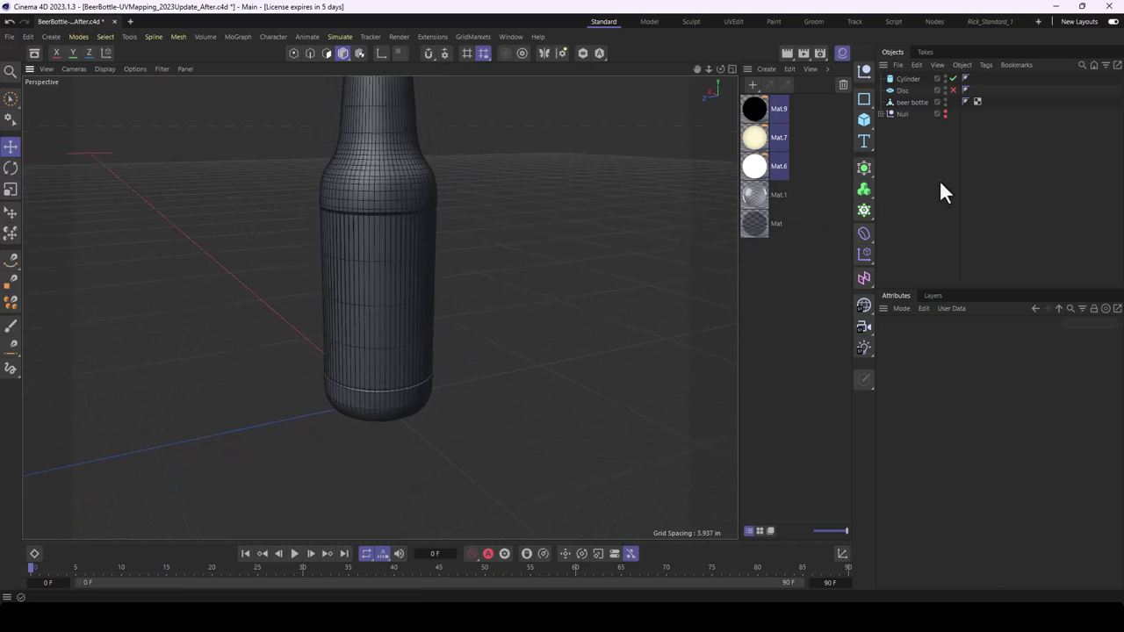
pyautogui.click(908, 79)
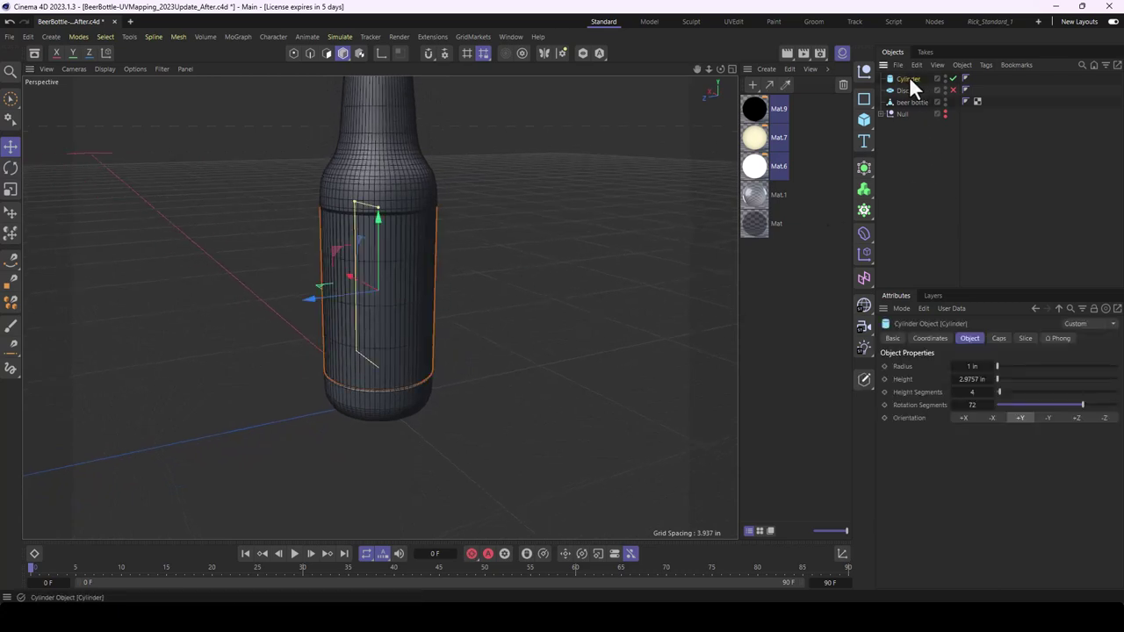
pyautogui.moveTo(909, 78); pyautogui.dragTo(913, 107)
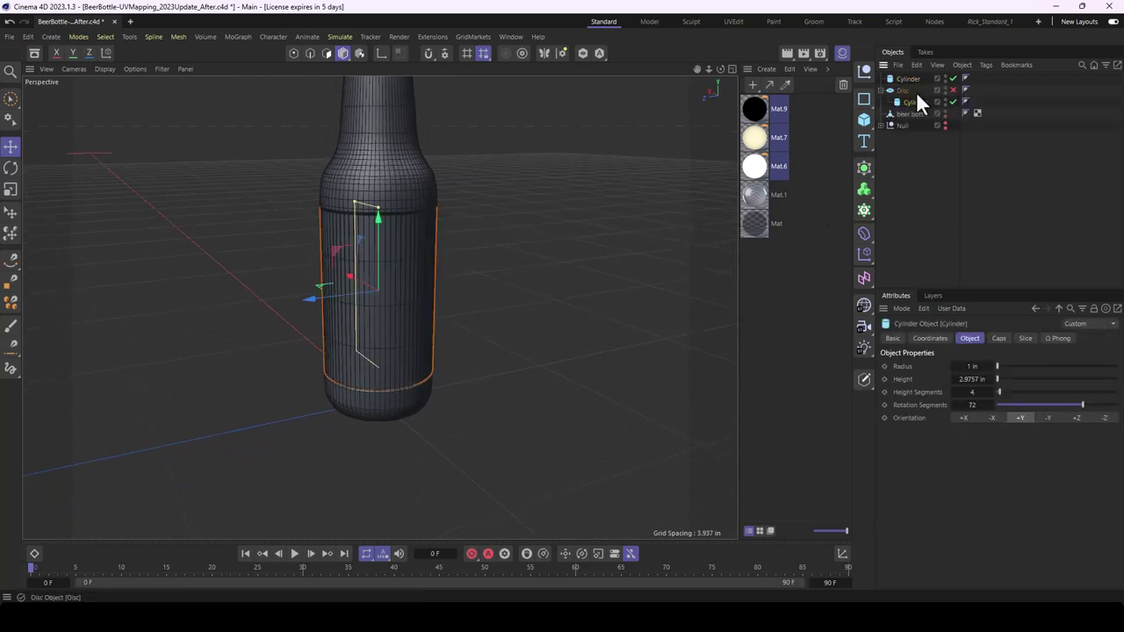
pyautogui.click(951, 103)
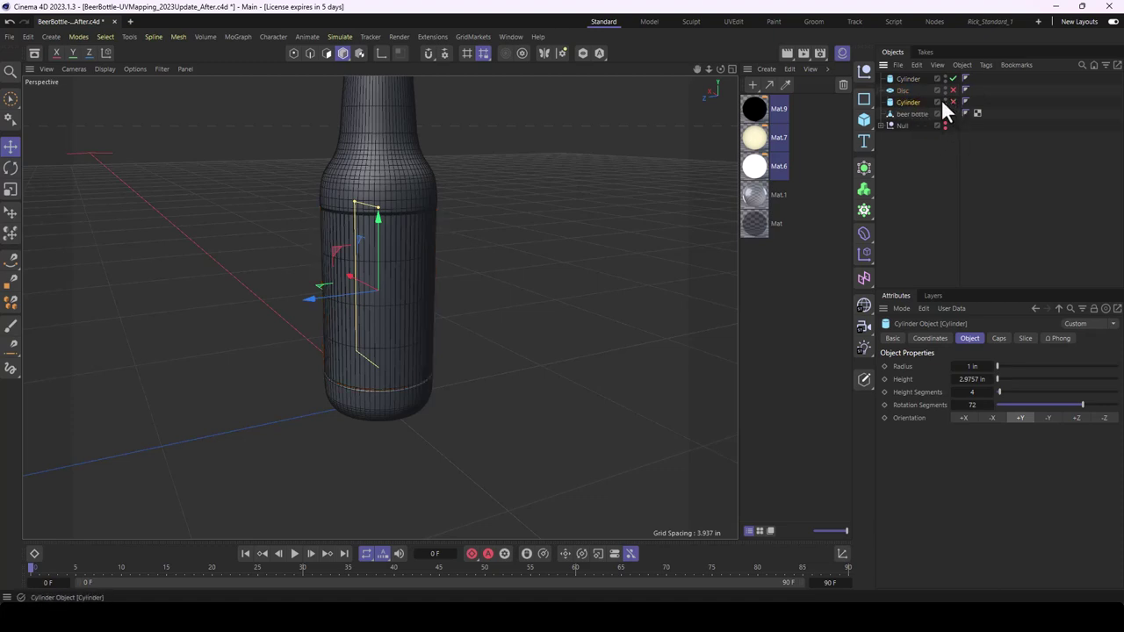
# Step: Convert the original label cylinder into an editable polygon object with C
pyautogui.click(900, 79)
pyautogui.press('c')
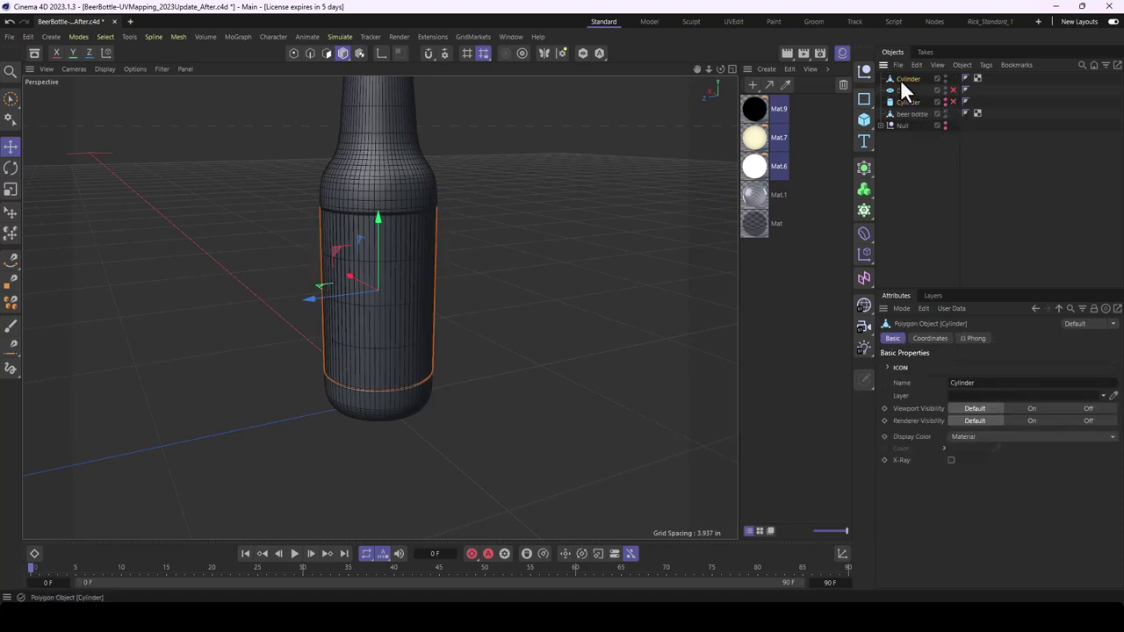
pyautogui.scroll(3, 423, 218)
pyautogui.scroll(3, 371, 243)
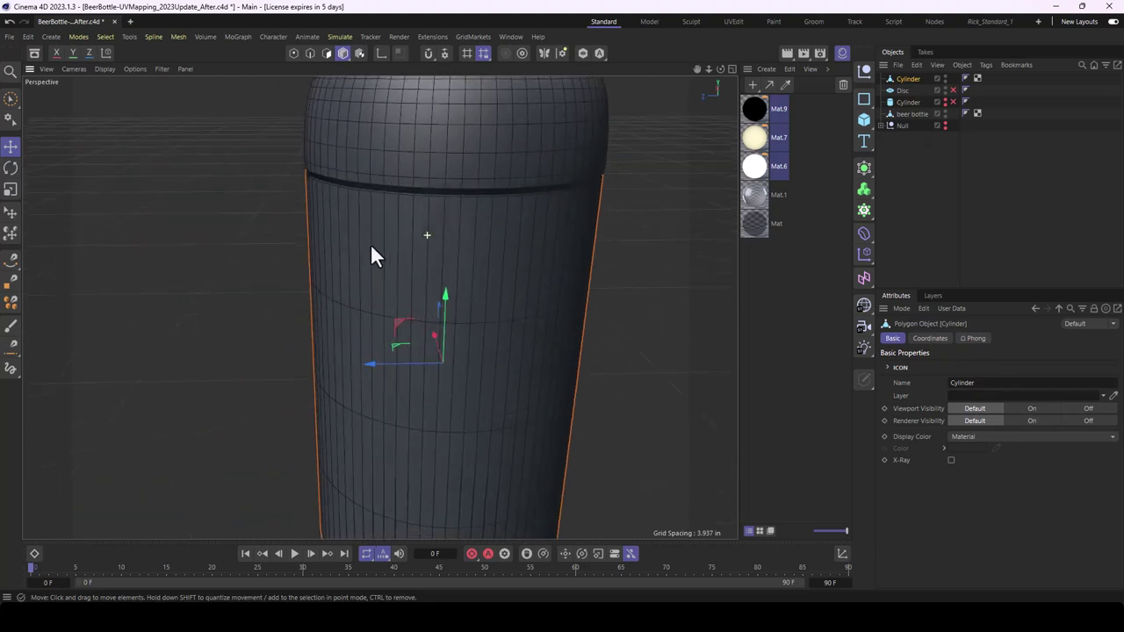
pyautogui.scroll(3, 371, 251)
pyautogui.keyDown('alt'); pyautogui.moveTo(371, 254); pyautogui.dragTo(468, 247); pyautogui.keyUp('alt')
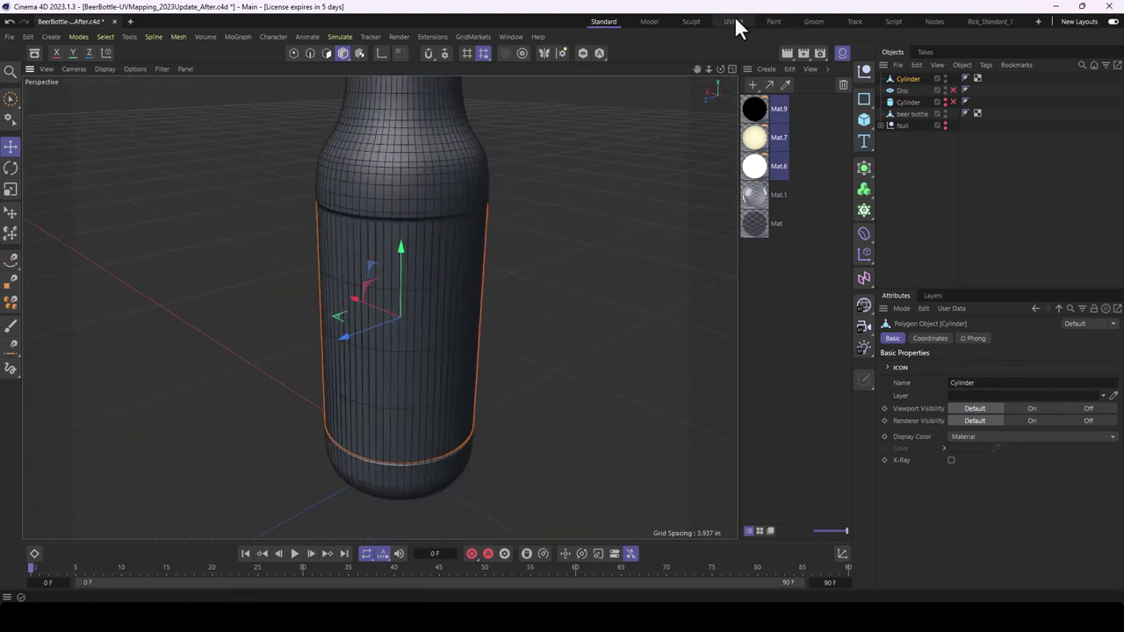
# Step: Switch to the UVEdit layout, pick Brush Selection, and select the label cylinder
pyautogui.click(735, 18)
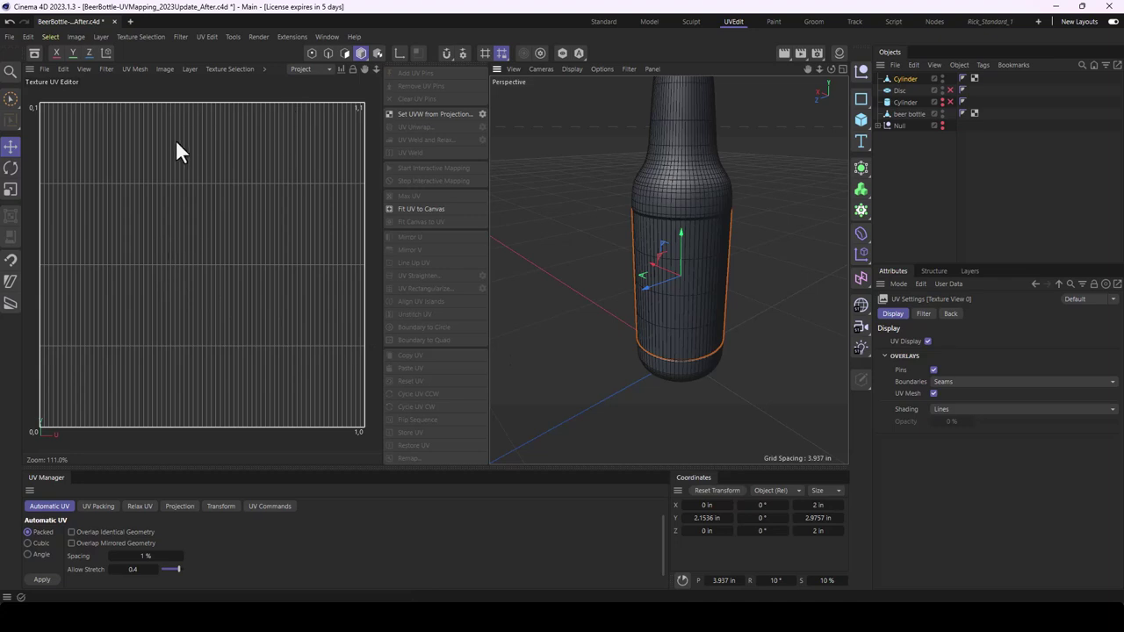
pyautogui.click(73, 35)
pyautogui.moveTo(141, 36)
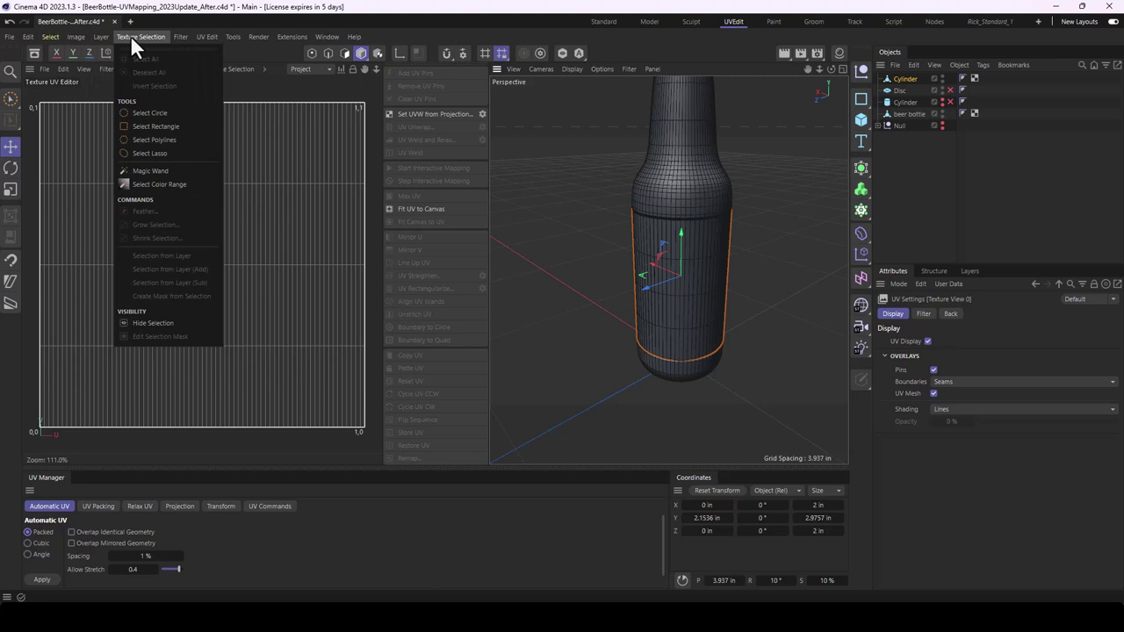
pyautogui.click(268, 205)
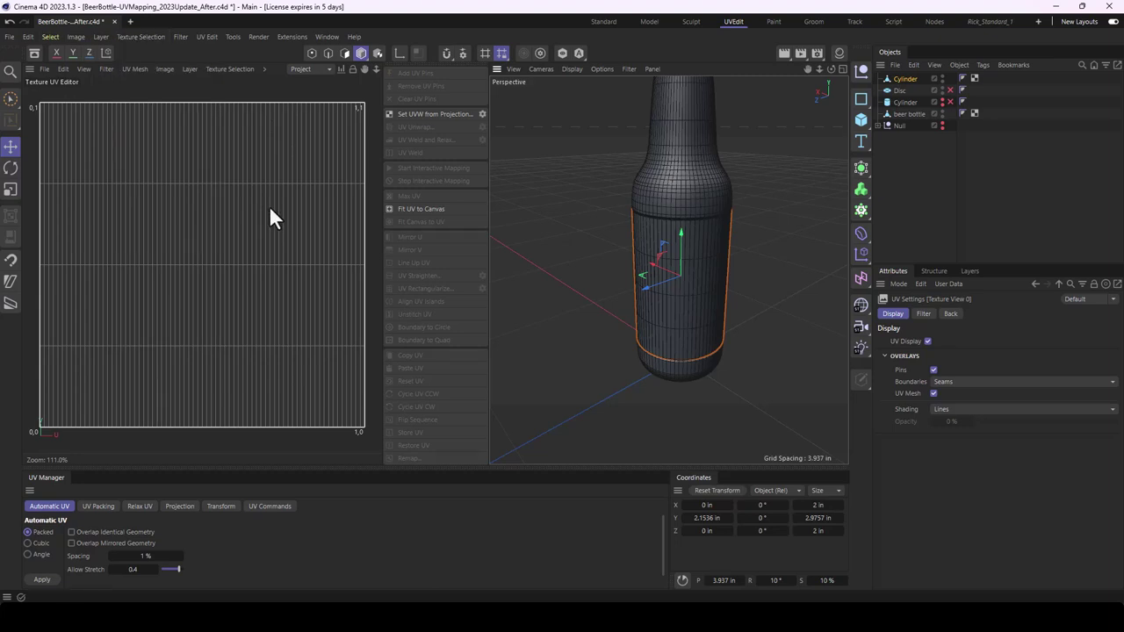
pyautogui.click(377, 52)
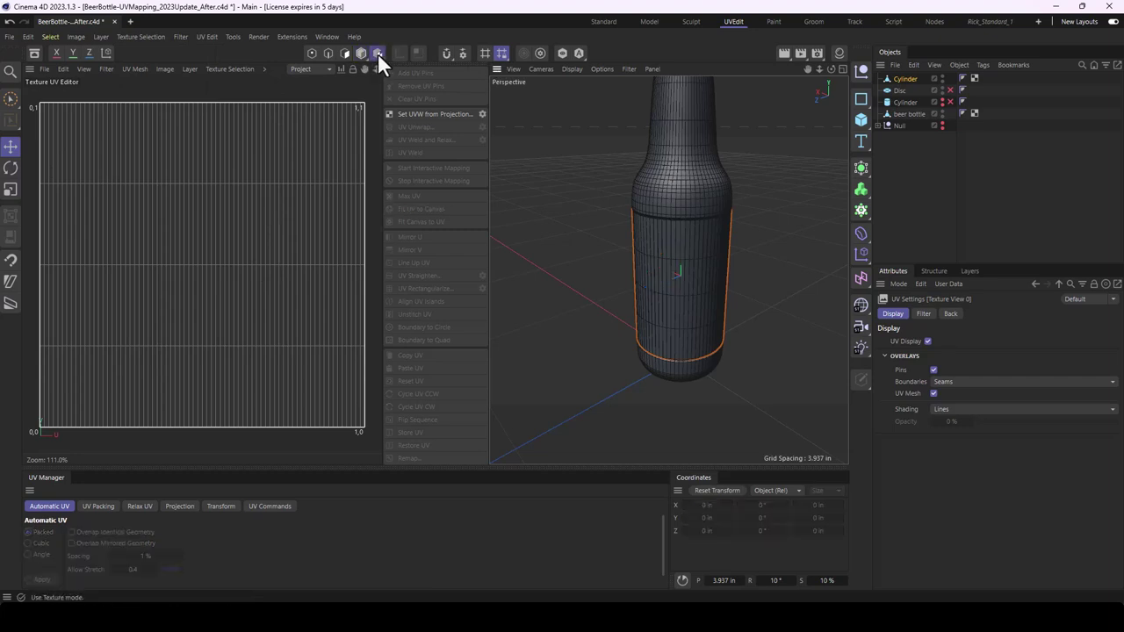
pyautogui.click(26, 81)
pyautogui.click(30, 98)
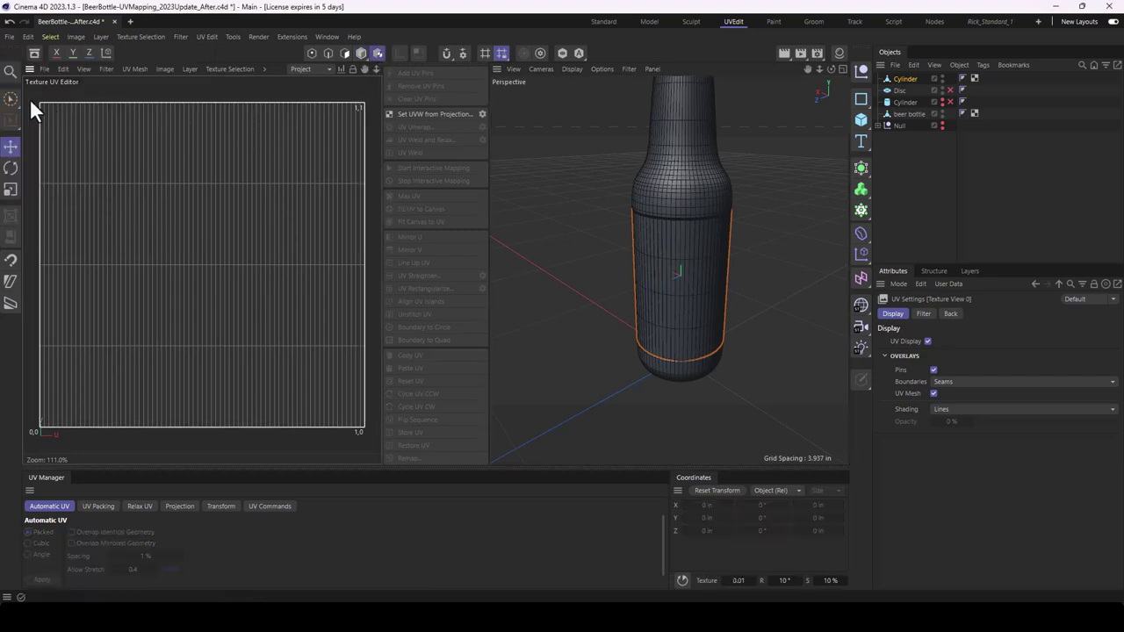
pyautogui.click(63, 118)
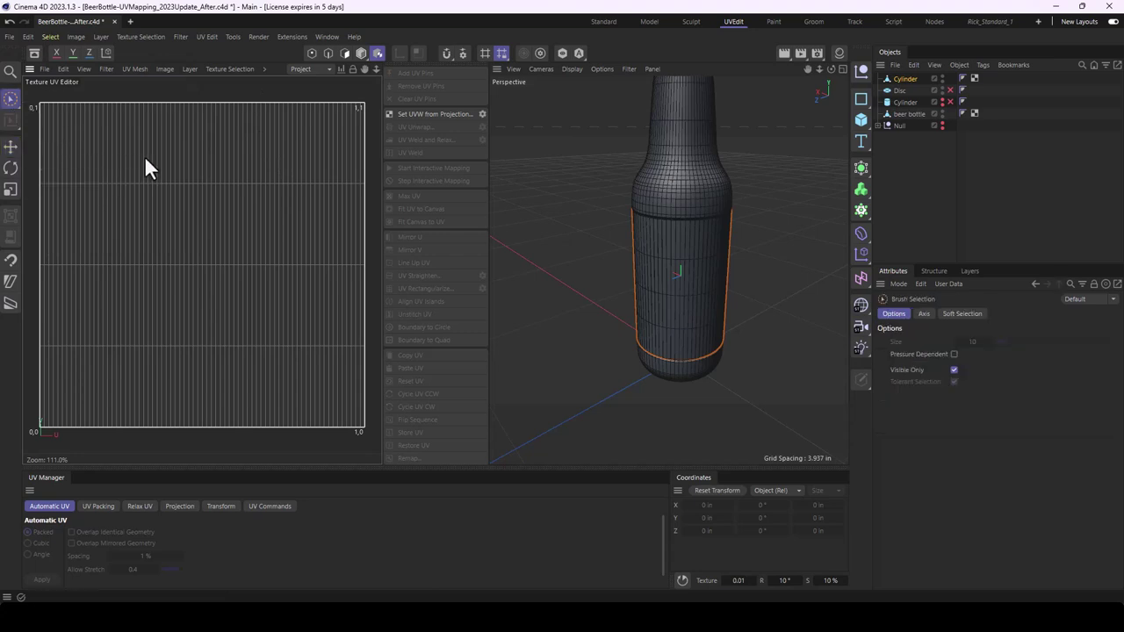
pyautogui.click(690, 294)
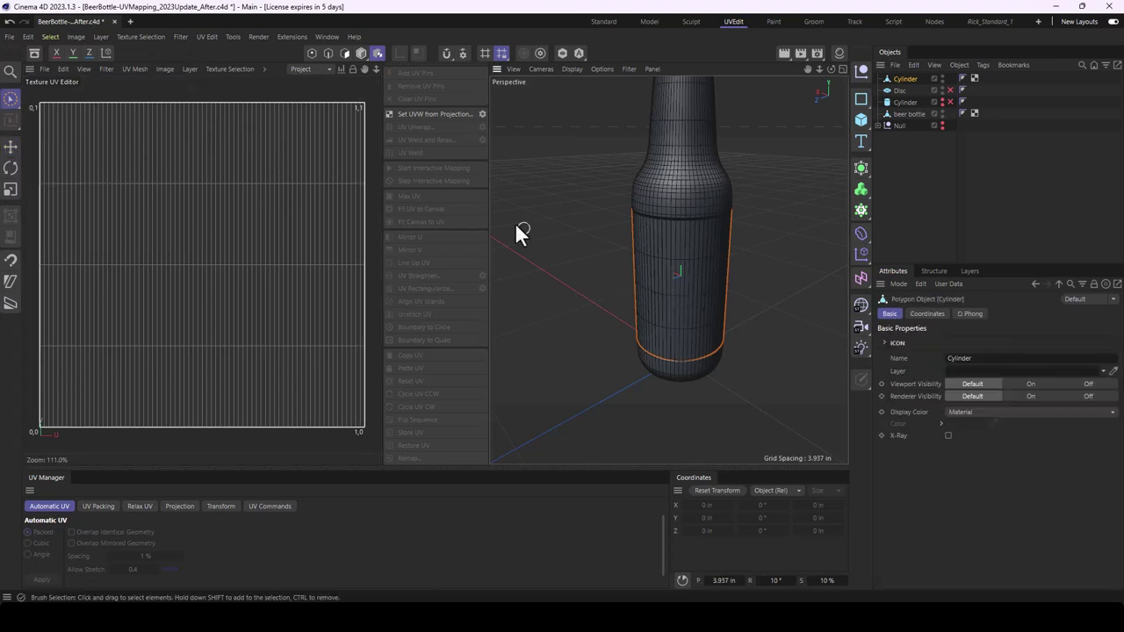
# Step: In polygon mode, select vertical strips of the cylinder's label-band polygons
pyautogui.click(343, 54)
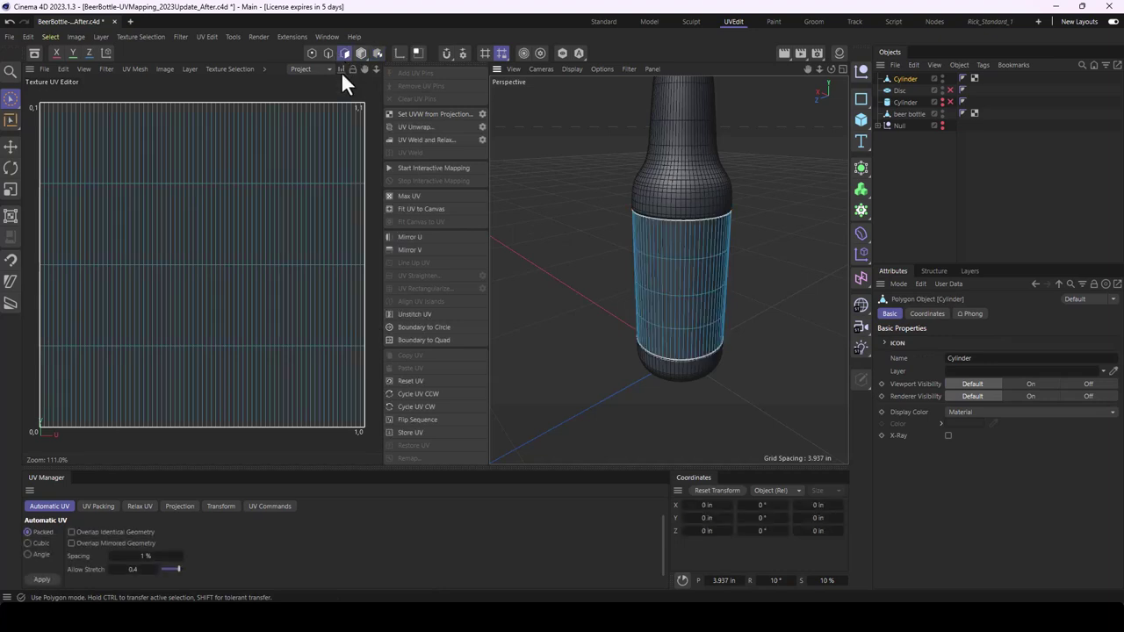
pyautogui.moveTo(204, 222)
pyautogui.mouseDown()
pyautogui.moveTo(151, 221)
pyautogui.moveTo(227, 273)
pyautogui.moveTo(204, 316)
pyautogui.moveTo(145, 354)
pyautogui.moveTo(218, 377)
pyautogui.moveTo(154, 233)
pyautogui.moveTo(100, 163)
pyautogui.moveTo(203, 235)
pyautogui.mouseUp()
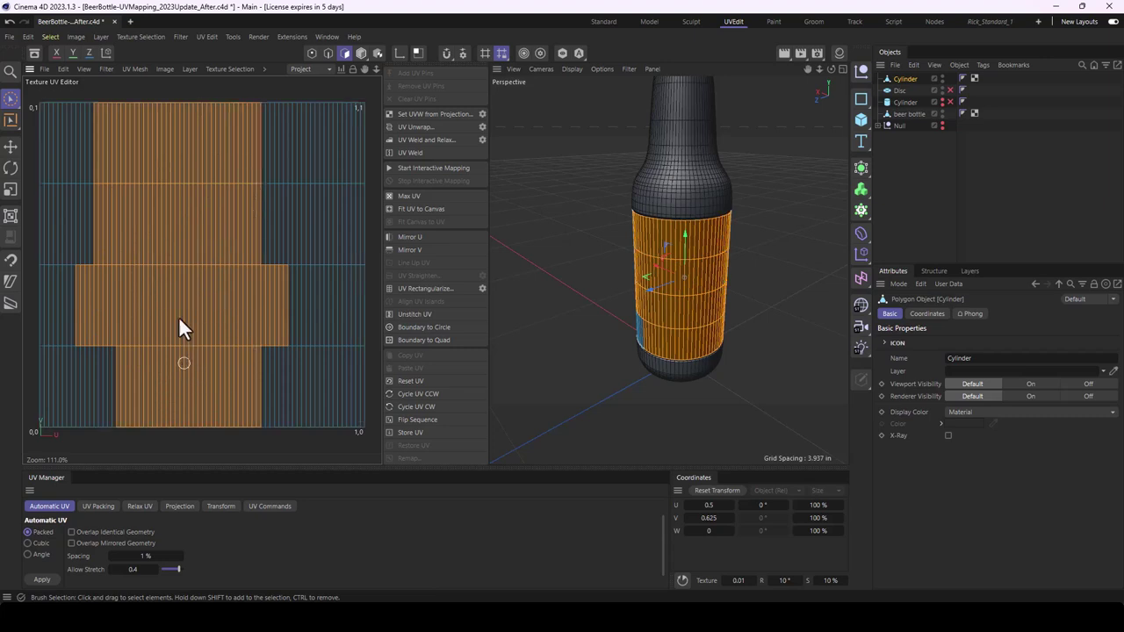
pyautogui.moveTo(690, 272)
pyautogui.keyDown('alt'); pyautogui.mouseDown()
pyautogui.moveTo(808, 267)
pyautogui.moveTo(594, 291)
pyautogui.mouseUp(); pyautogui.keyUp('alt')
pyautogui.scroll(1, 632, 270)
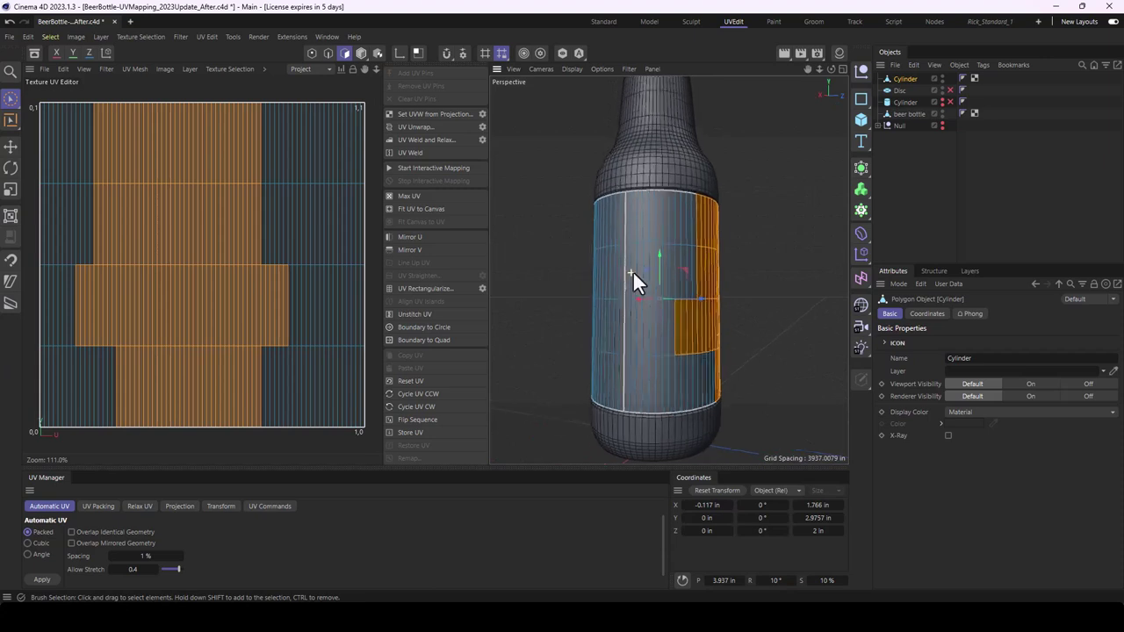
pyautogui.scroll(4, 662, 268)
pyautogui.click(621, 279)
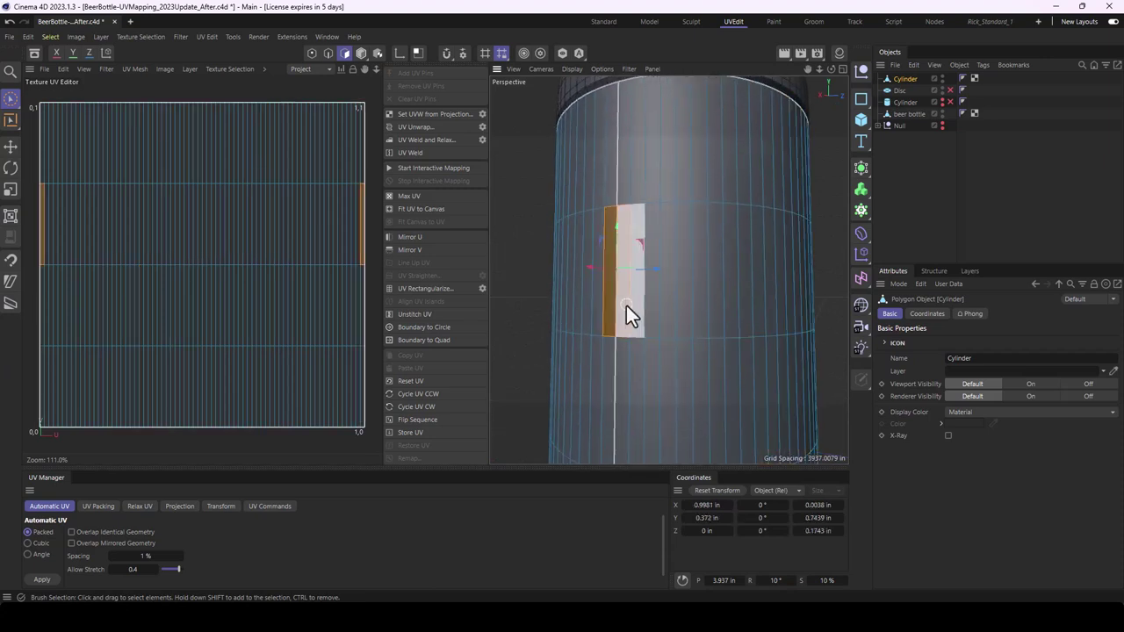
pyautogui.keyDown('alt'); pyautogui.moveTo(626, 306); pyautogui.dragTo(671, 307); pyautogui.keyUp('alt')
pyautogui.moveTo(658, 194)
pyautogui.mouseDown()
pyautogui.moveTo(610, 182)
pyautogui.moveTo(584, 200)
pyautogui.moveTo(629, 264)
pyautogui.moveTo(648, 198)
pyautogui.mouseUp()
pyautogui.click(693, 197)
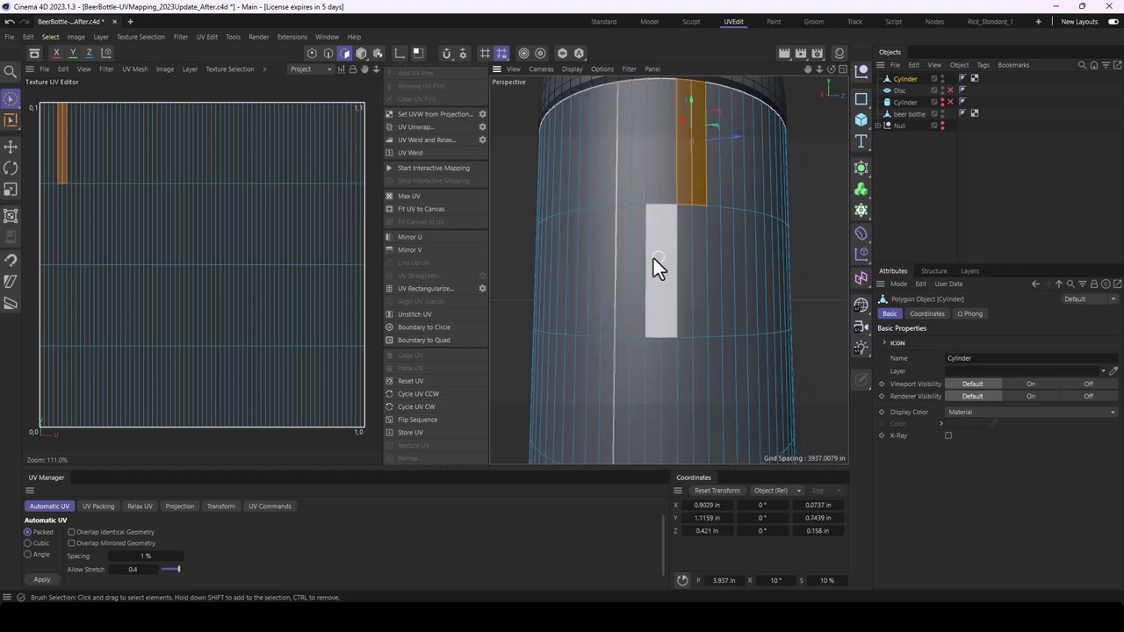
# Step: Select the UV columns around U 0.79 and locate that strip on the cylinder
pyautogui.moveTo(316, 153); pyautogui.dragTo(367, 142)
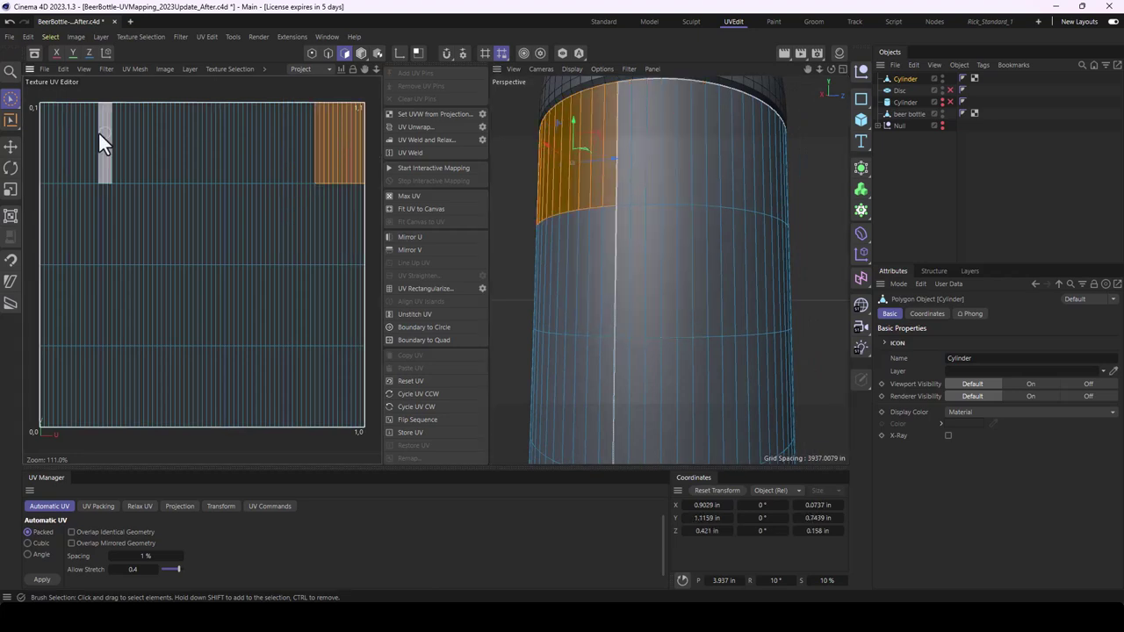
pyautogui.click(46, 130)
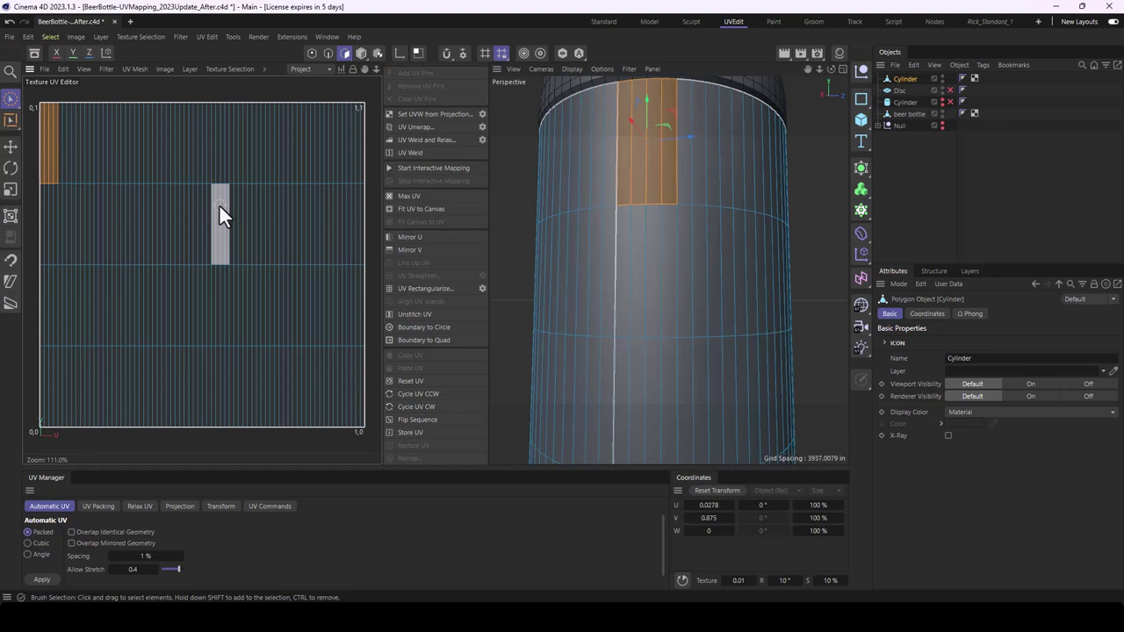
pyautogui.click(351, 147)
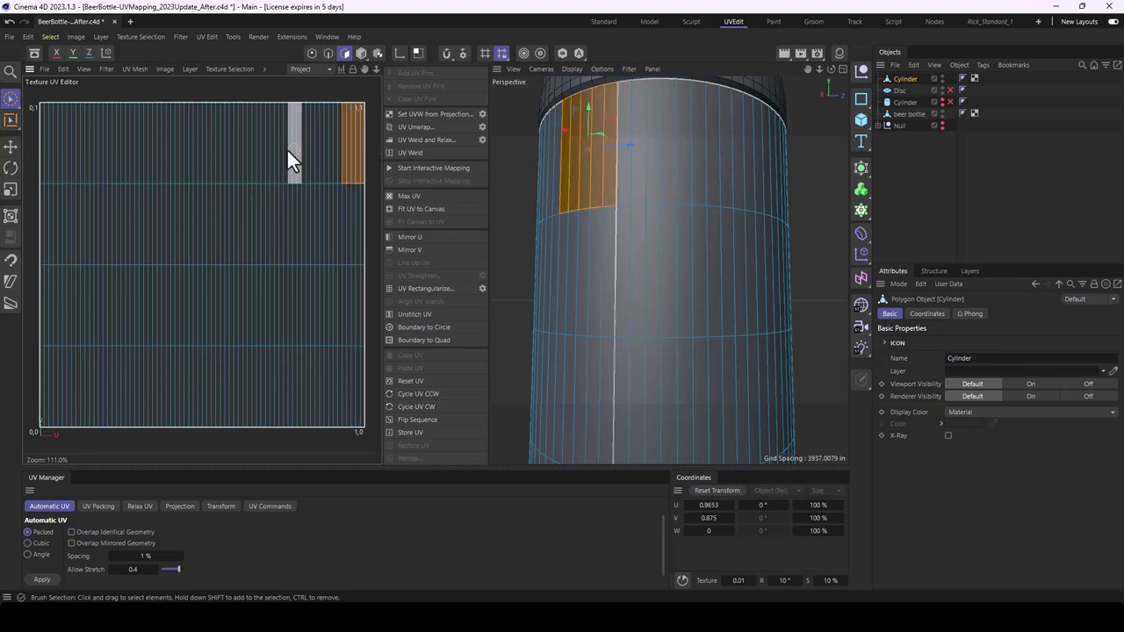
pyautogui.click(53, 149)
pyautogui.click(300, 175)
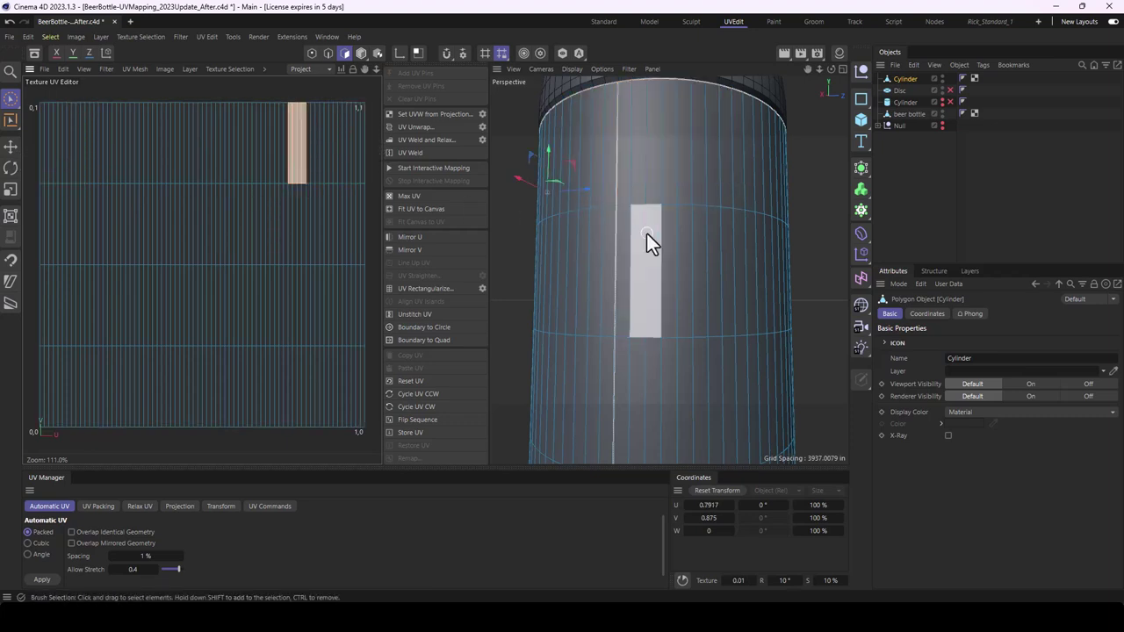
pyautogui.keyDown('alt'); pyautogui.moveTo(644, 233); pyautogui.dragTo(620, 254); pyautogui.keyUp('alt')
pyautogui.scroll(-5, 620, 254)
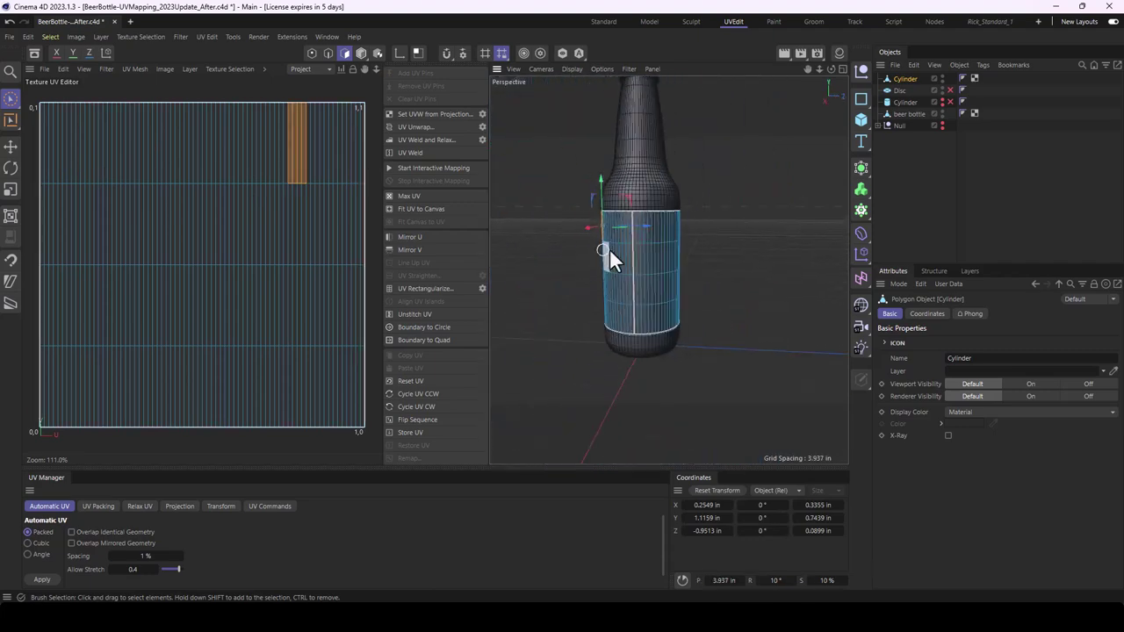
pyautogui.scroll(8, 650, 215)
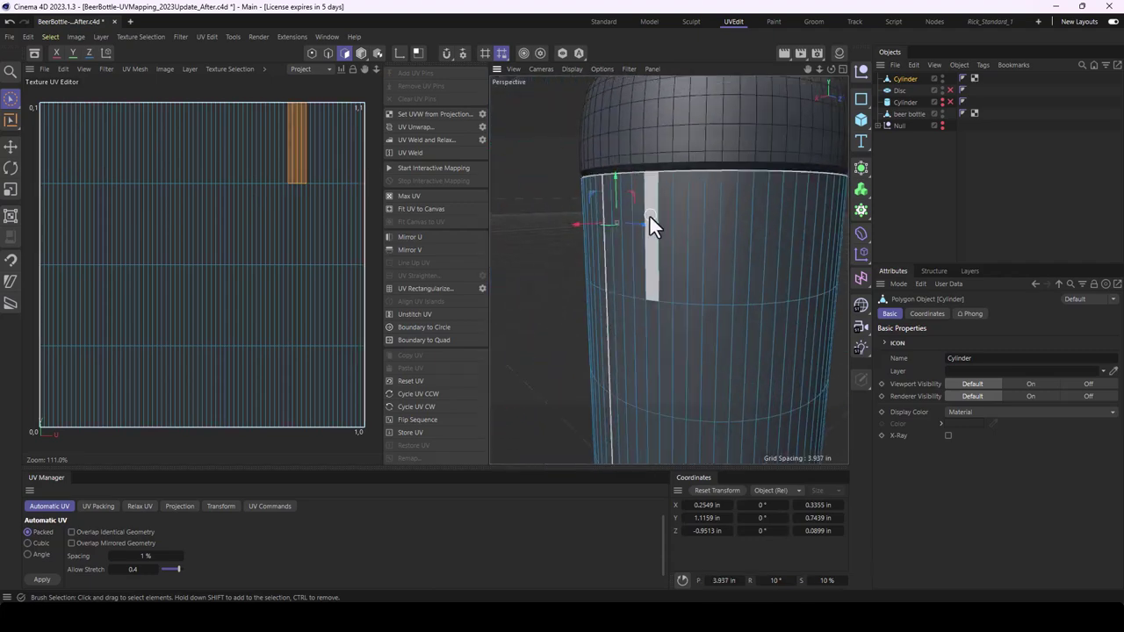
pyautogui.scroll(-1, 658, 229)
pyautogui.scroll(-3, 668, 240)
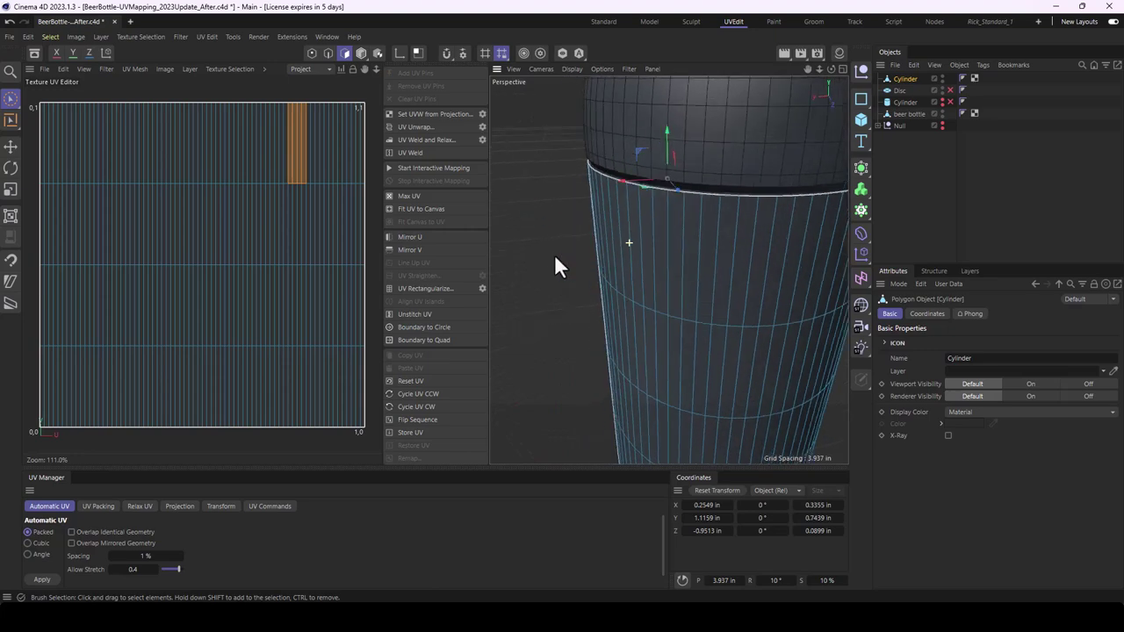
pyautogui.keyDown('alt'); pyautogui.moveTo(622, 247); pyautogui.dragTo(672, 258); pyautogui.keyUp('alt')
pyautogui.scroll(-5, 599, 268)
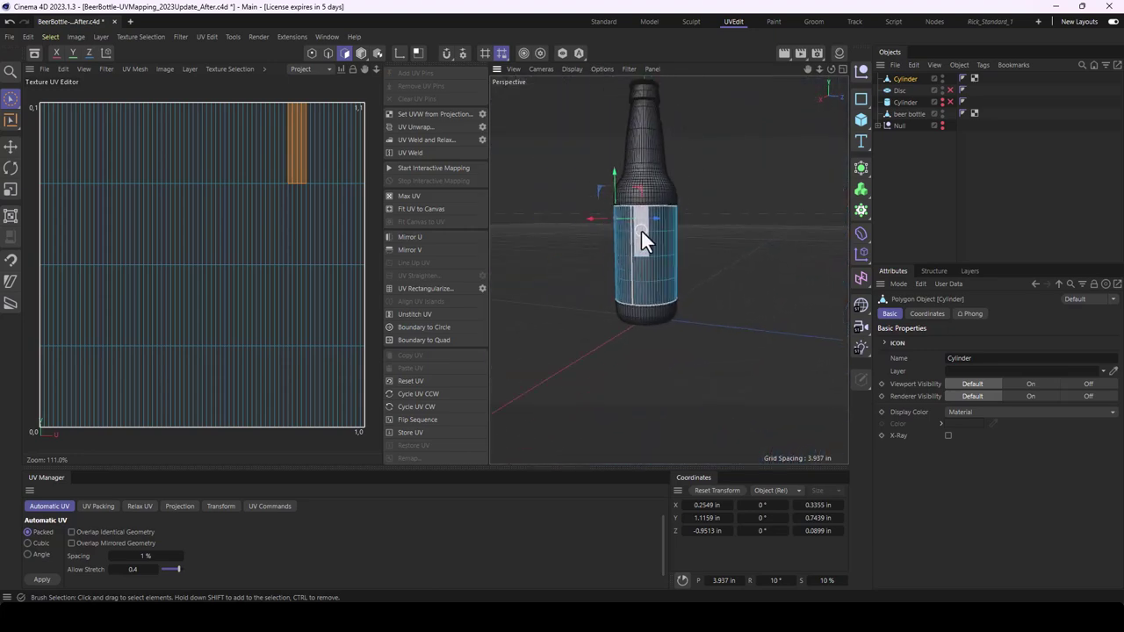
pyautogui.scroll(4, 662, 225)
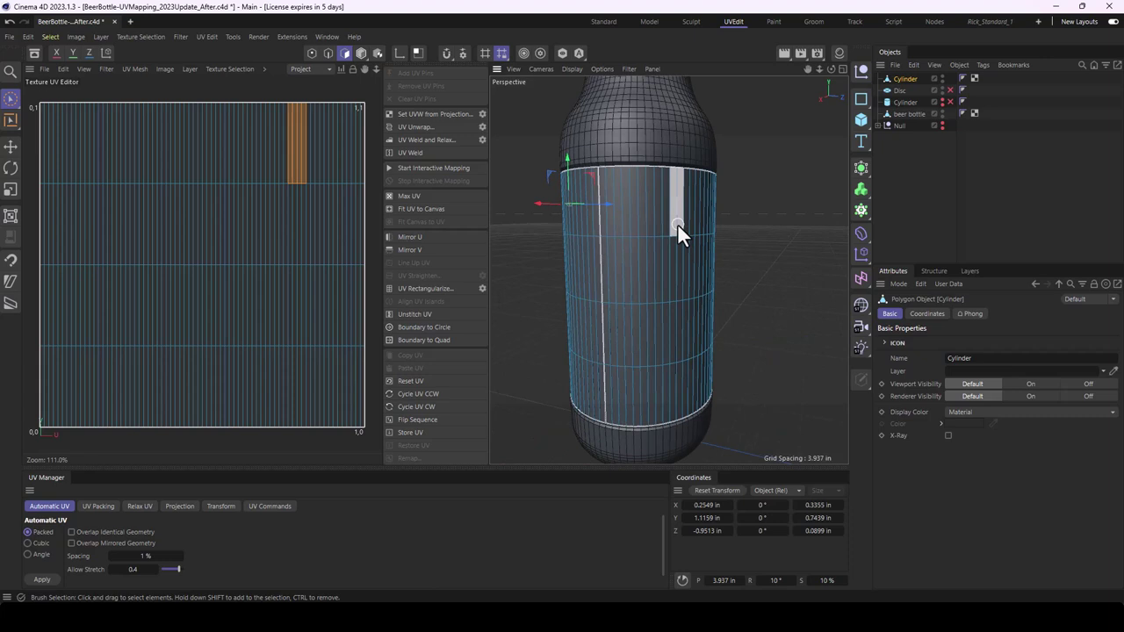
# Step: Paint label polygons with Brush Selection, compare them in the UV editor, then clear the selection
pyautogui.click(376, 52)
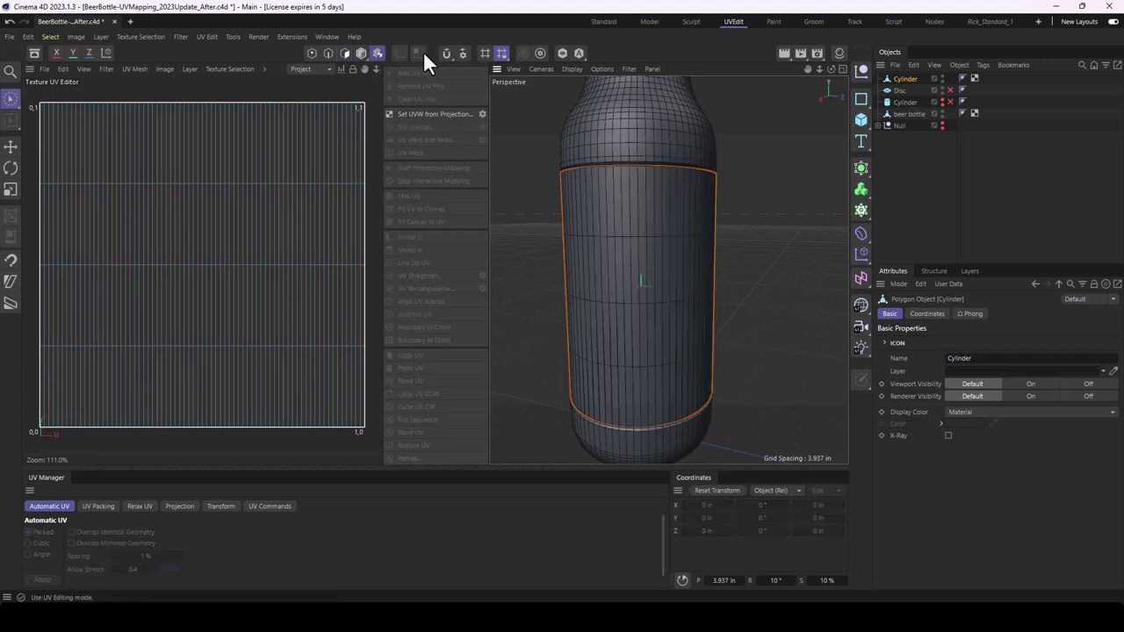
pyautogui.click(344, 53)
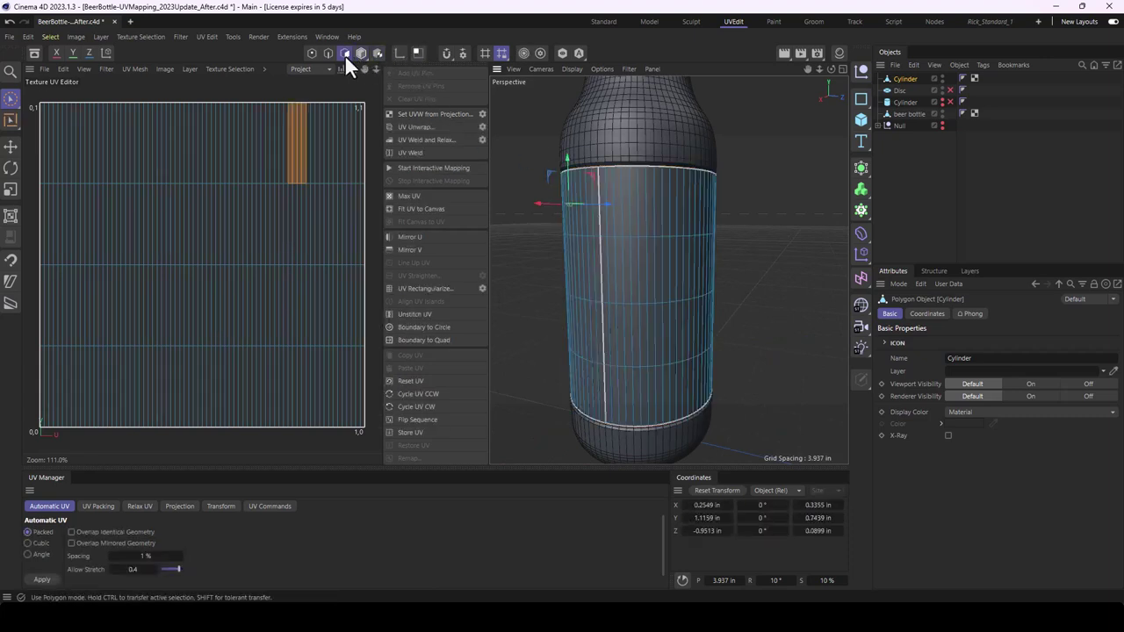
pyautogui.click(417, 52)
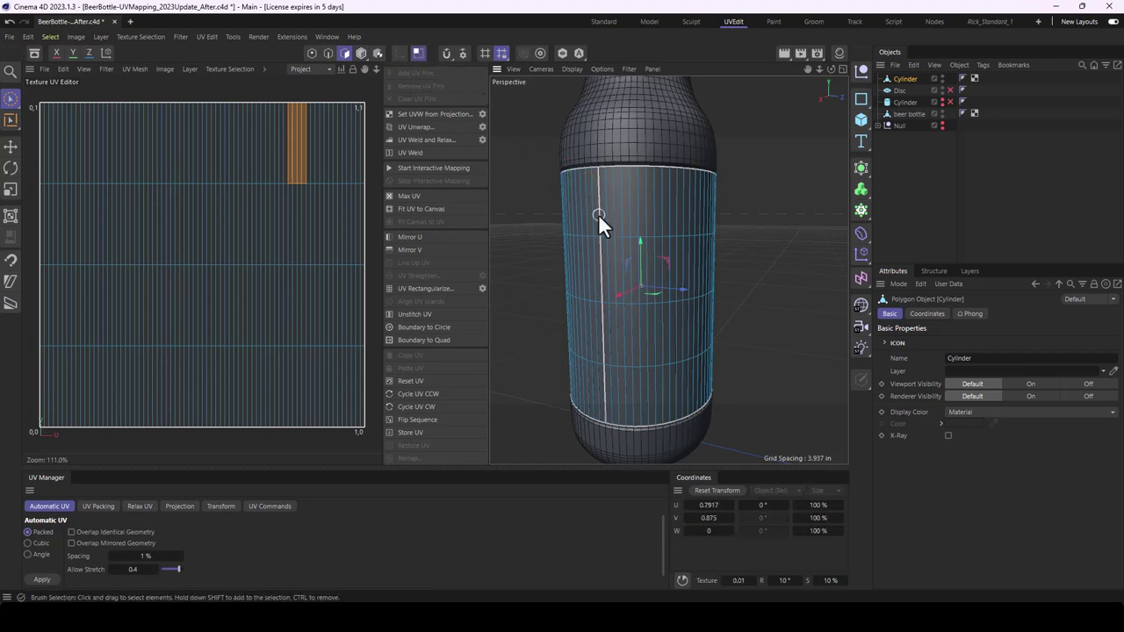
pyautogui.moveTo(615, 217)
pyautogui.mouseDown()
pyautogui.moveTo(670, 229)
pyautogui.moveTo(583, 318)
pyautogui.mouseUp()
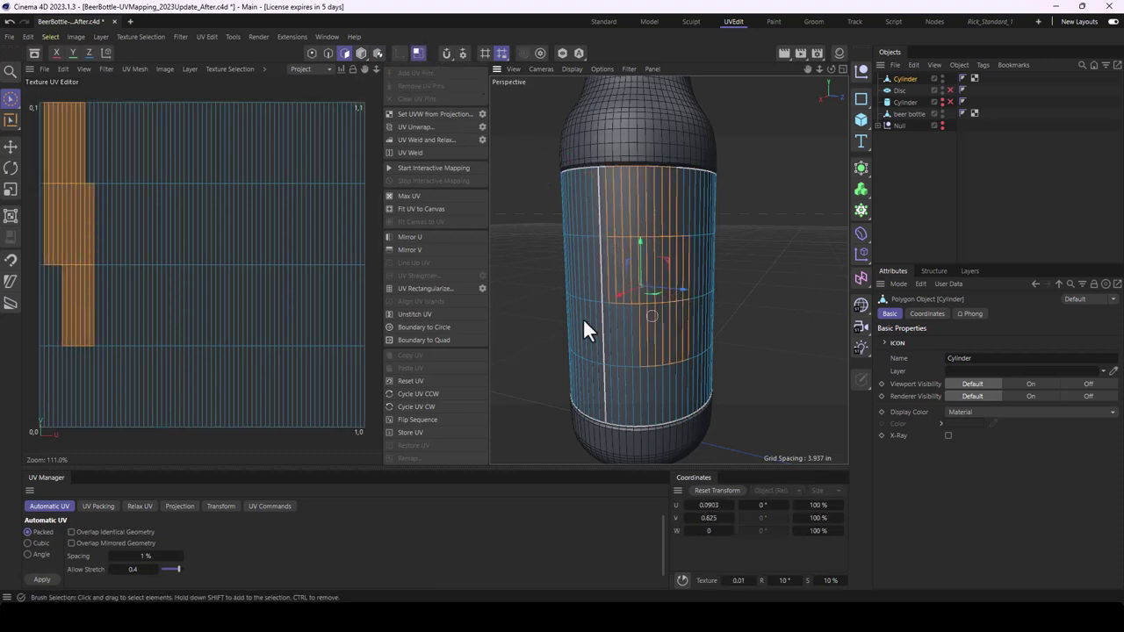
pyautogui.moveTo(226, 193)
pyautogui.mouseDown()
pyautogui.moveTo(227, 260)
pyautogui.moveTo(143, 294)
pyautogui.moveTo(298, 293)
pyautogui.moveTo(137, 209)
pyautogui.moveTo(241, 158)
pyautogui.moveTo(278, 207)
pyautogui.mouseUp()
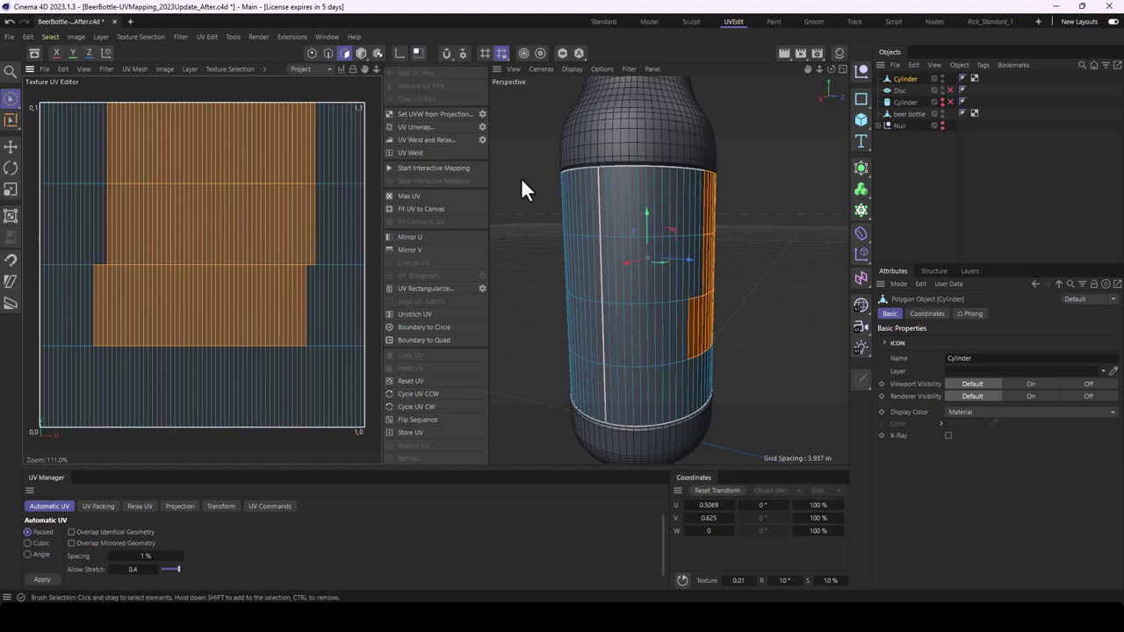
pyautogui.click(737, 238)
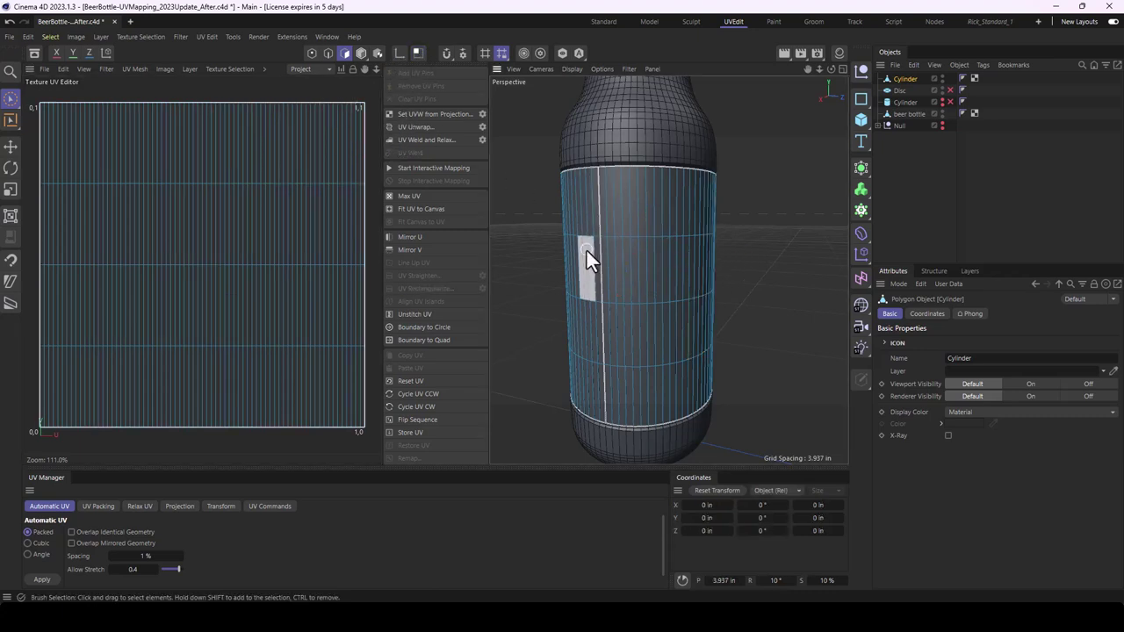
pyautogui.click(74, 54)
pyautogui.click(49, 68)
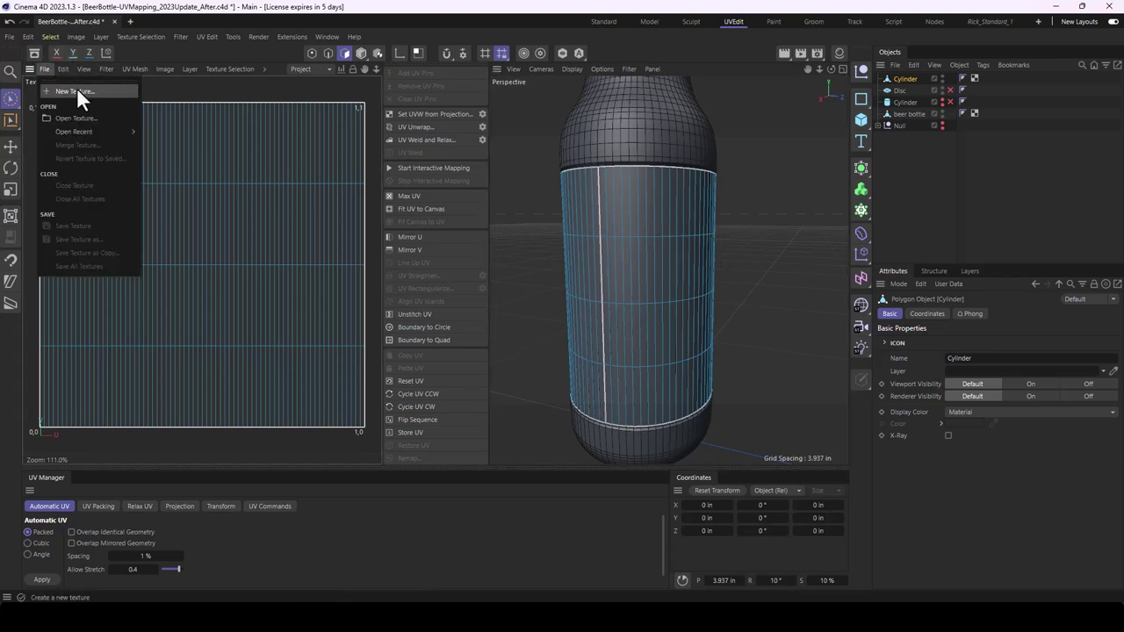
# Step: Make a new 2048×2048 texture named BeerBottle-Label from File > New Texture
pyautogui.click(75, 91)
pyautogui.moveTo(92, 14); pyautogui.dragTo(466, 154)
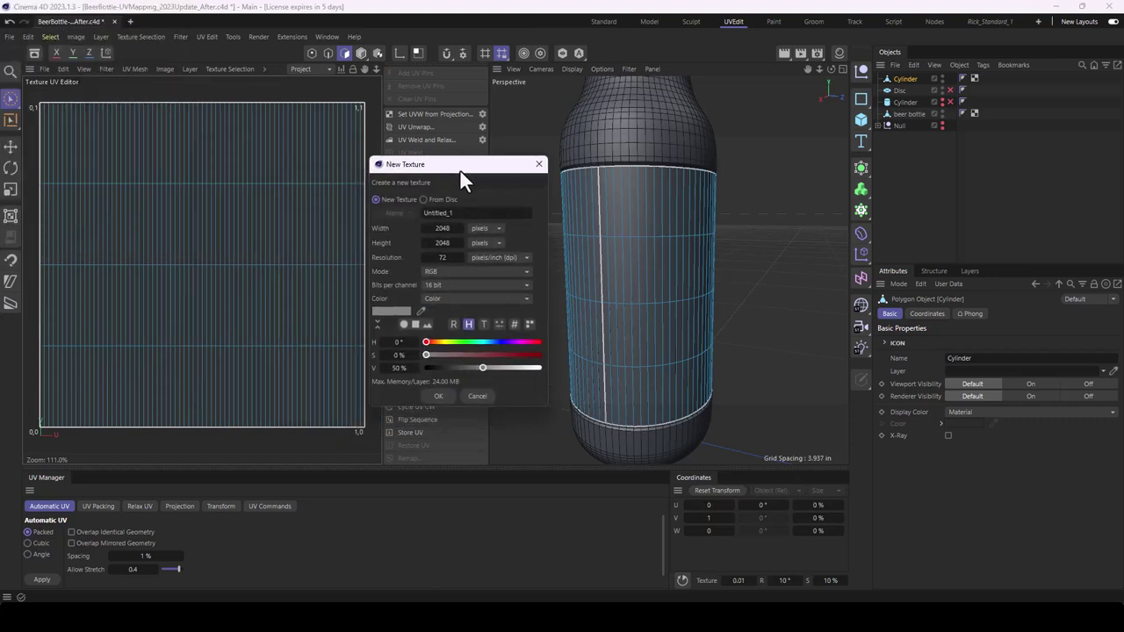
pyautogui.doubleClick(476, 192)
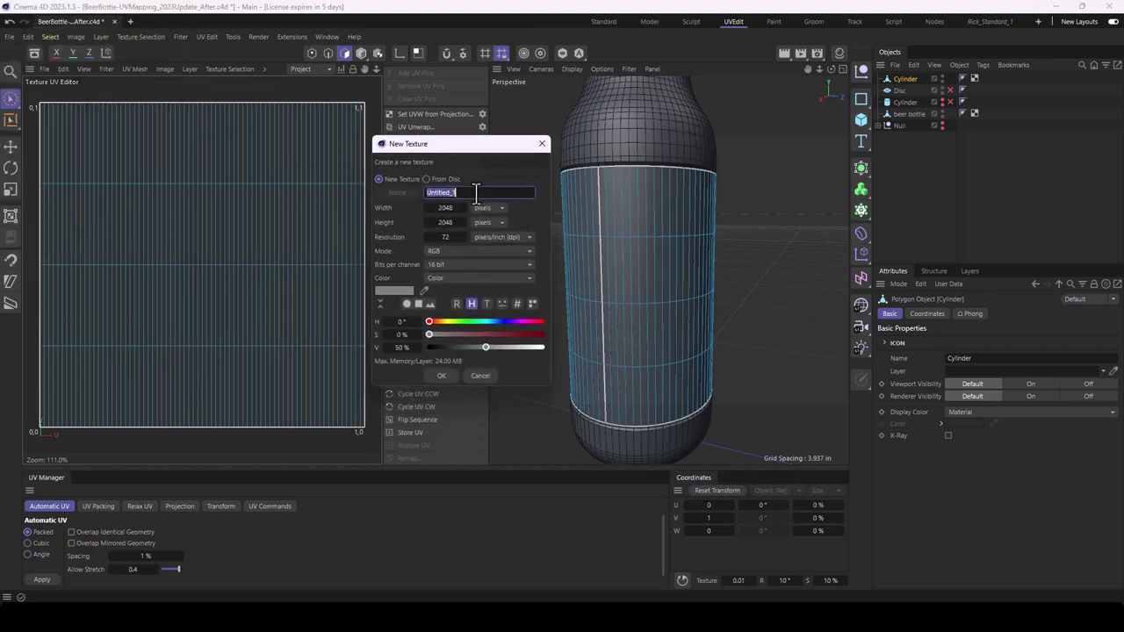
pyautogui.write('BeerBottle-Label')
pyautogui.click(442, 375)
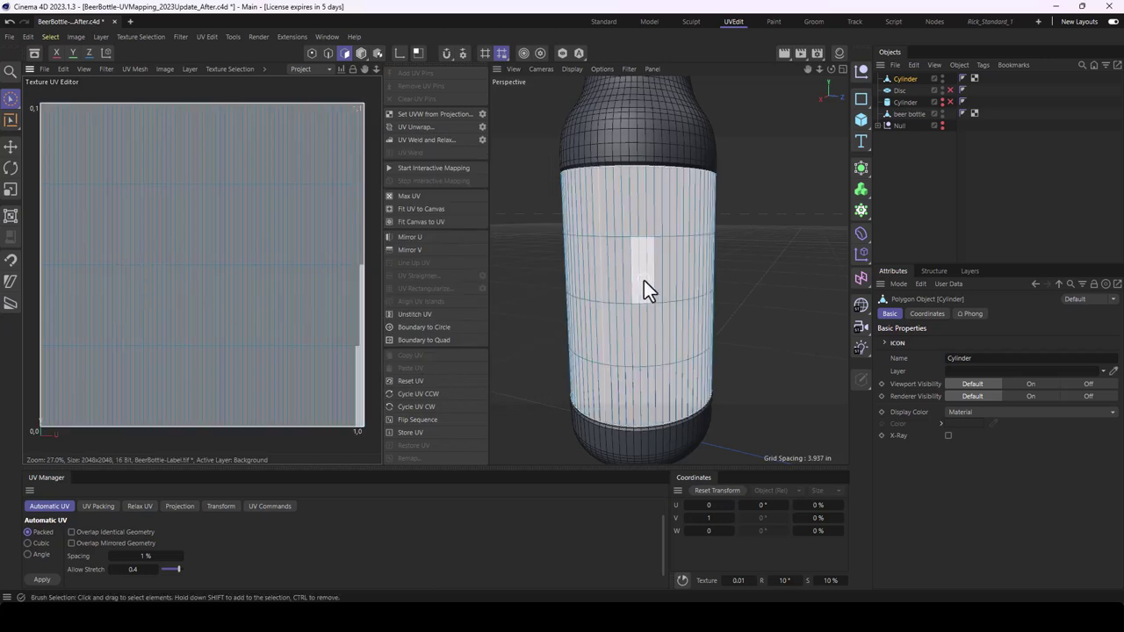
pyautogui.moveTo(626, 283)
pyautogui.keyDown('alt'); pyautogui.mouseDown()
pyautogui.moveTo(518, 285)
pyautogui.moveTo(603, 290)
pyautogui.mouseUp(); pyautogui.keyUp('alt')
# Step: Save the label texture in PSD format as BeerBottle-Label_Tex.psd
pyautogui.click(107, 68)
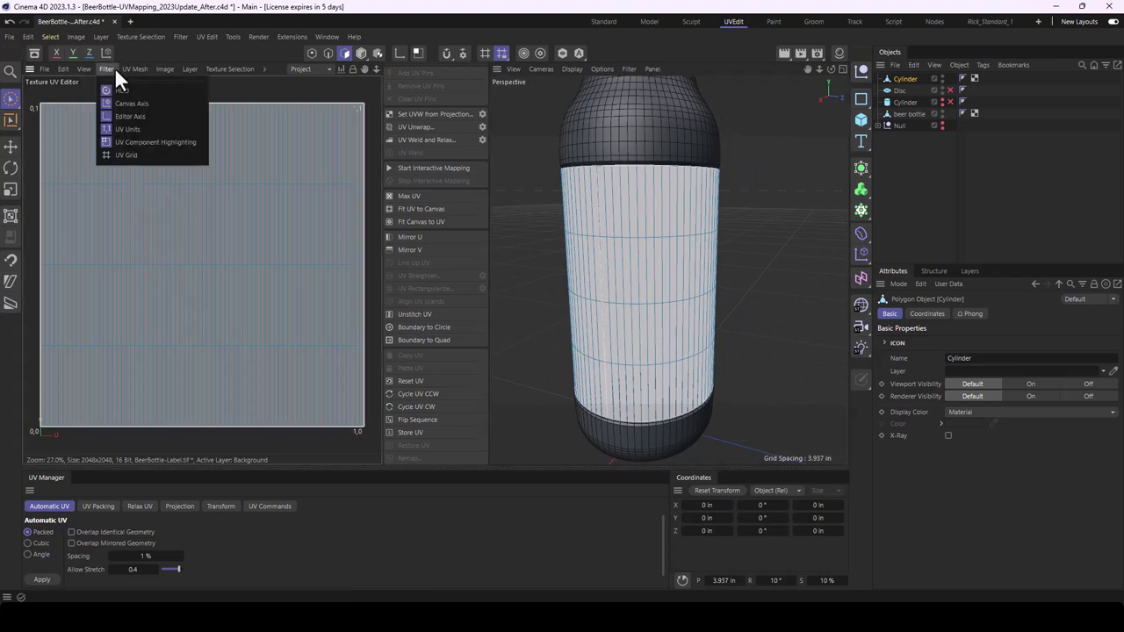
pyautogui.moveTo(44, 69)
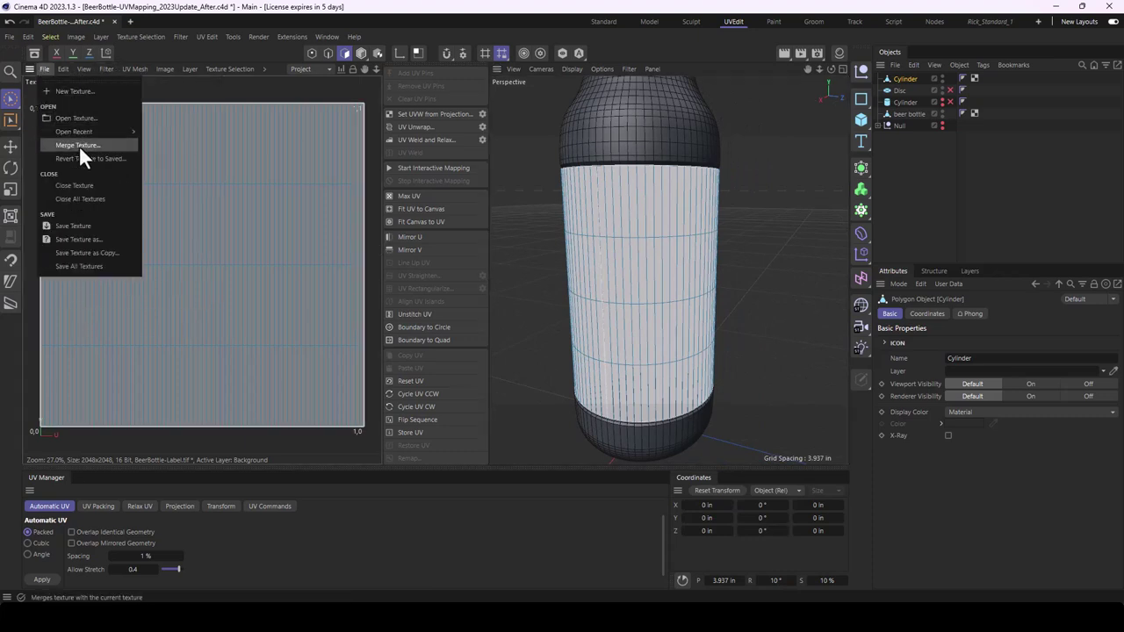
pyautogui.click(126, 238)
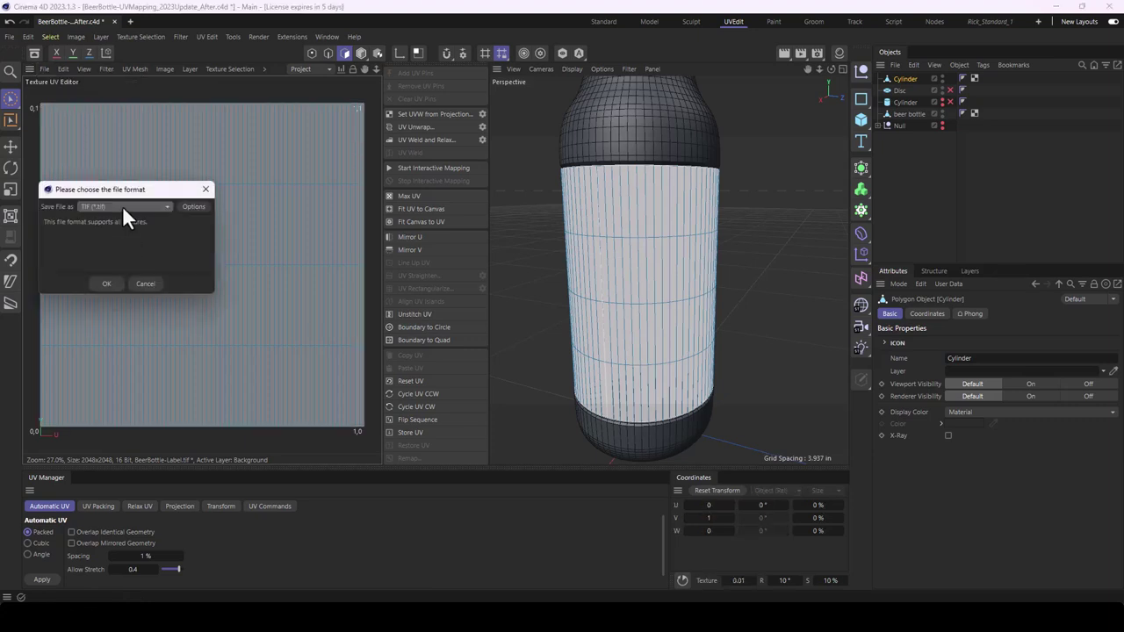
pyautogui.click(122, 206)
pyautogui.click(122, 259)
pyautogui.moveTo(130, 189); pyautogui.dragTo(230, 166)
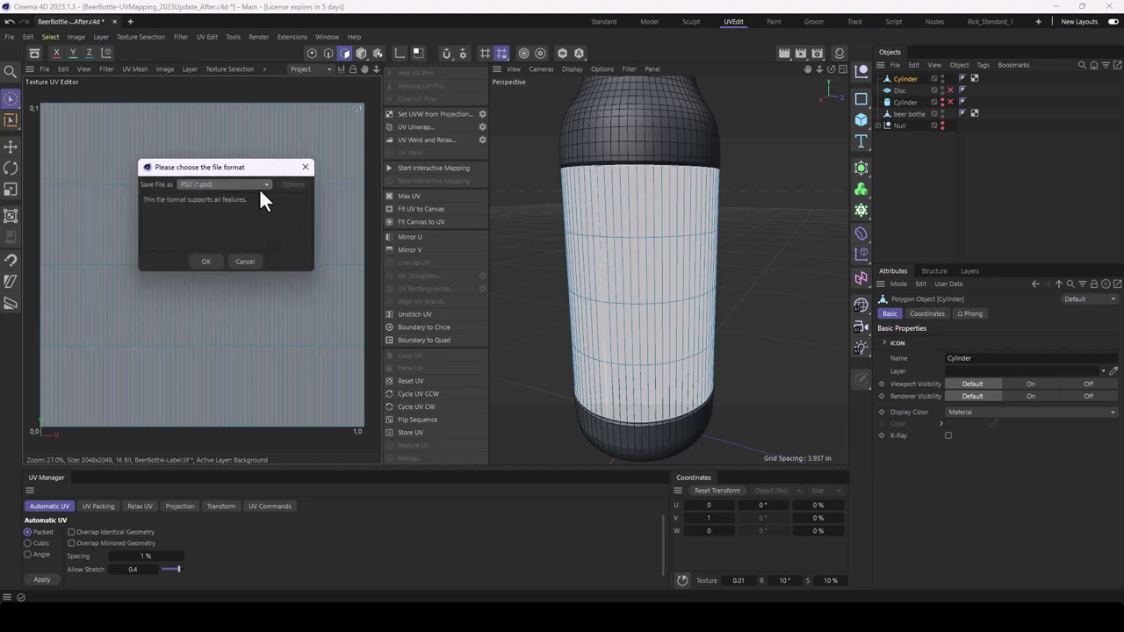
pyautogui.click(205, 261)
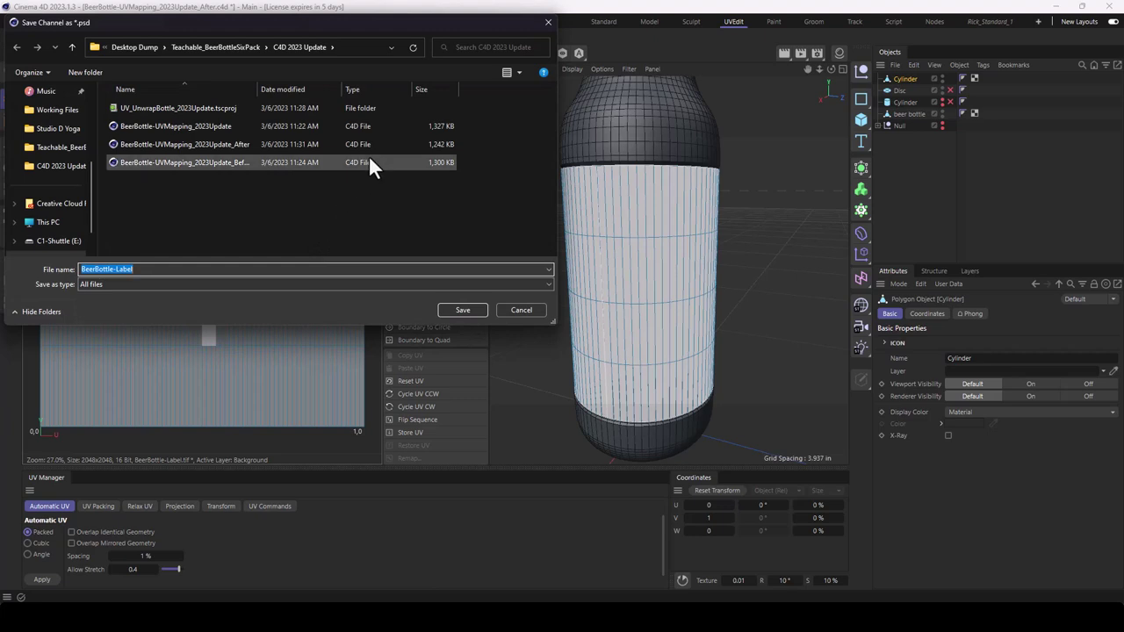
pyautogui.click(185, 269)
pyautogui.write('_Tex')
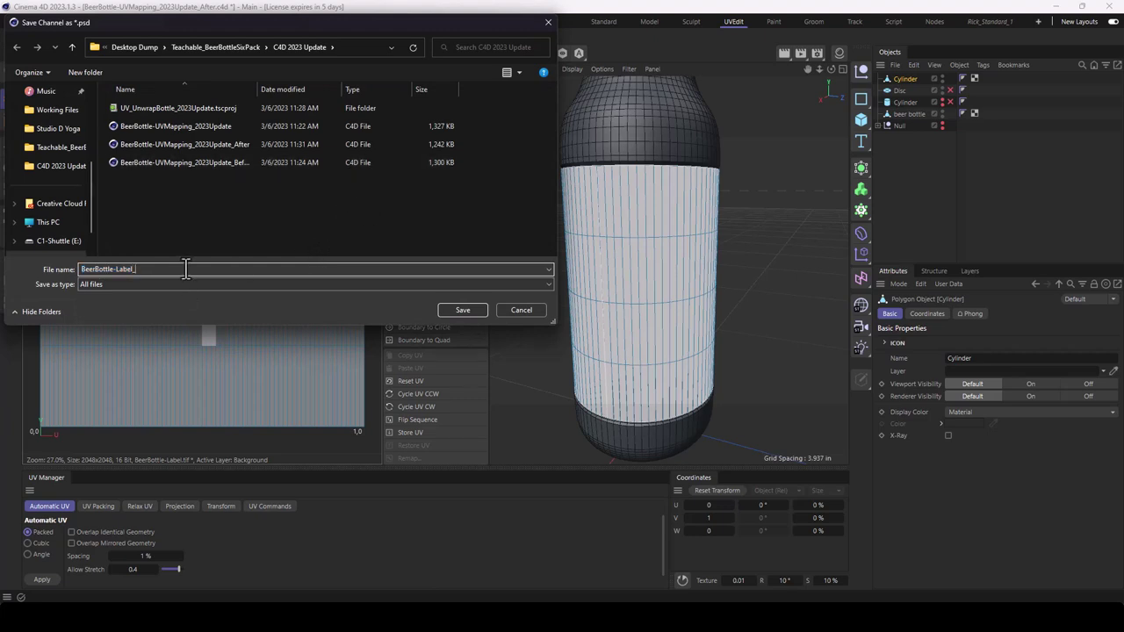
pyautogui.click(462, 311)
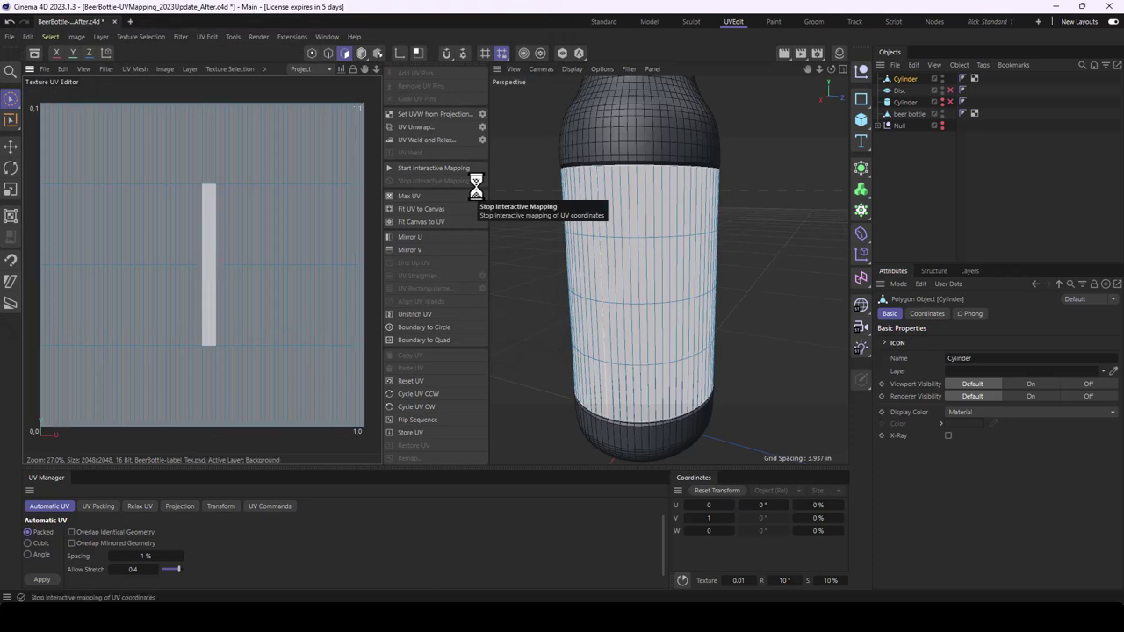
# Step: Create a UV Mesh Layer on the texture and re-save BeerBottle-Label_Tex.psd
pyautogui.click(188, 68)
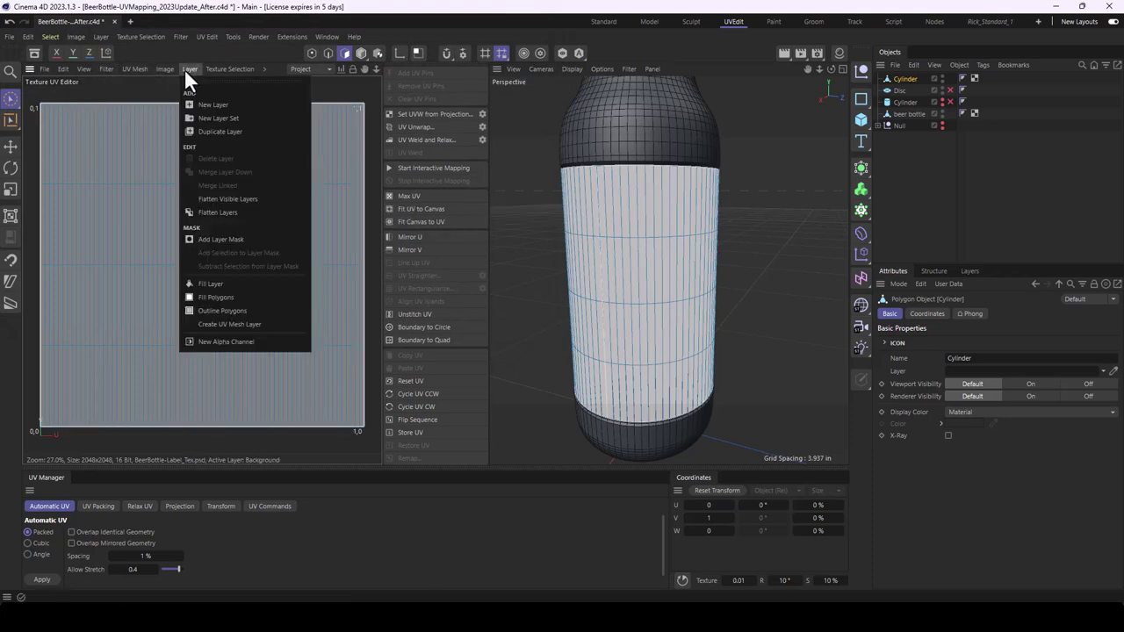
pyautogui.click(257, 324)
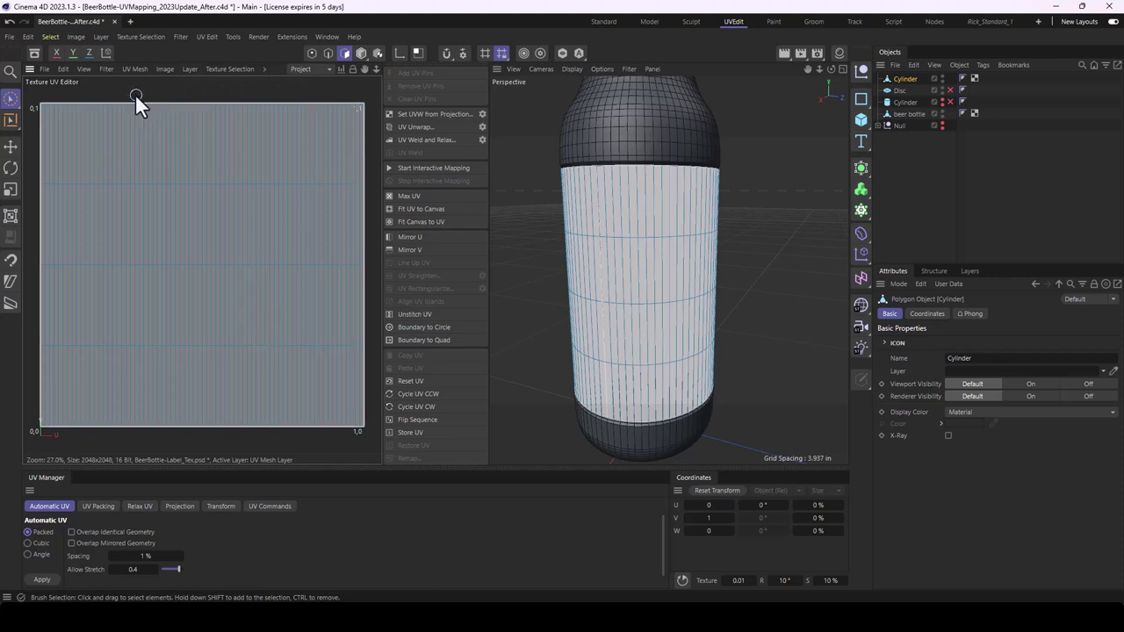
pyautogui.click(44, 68)
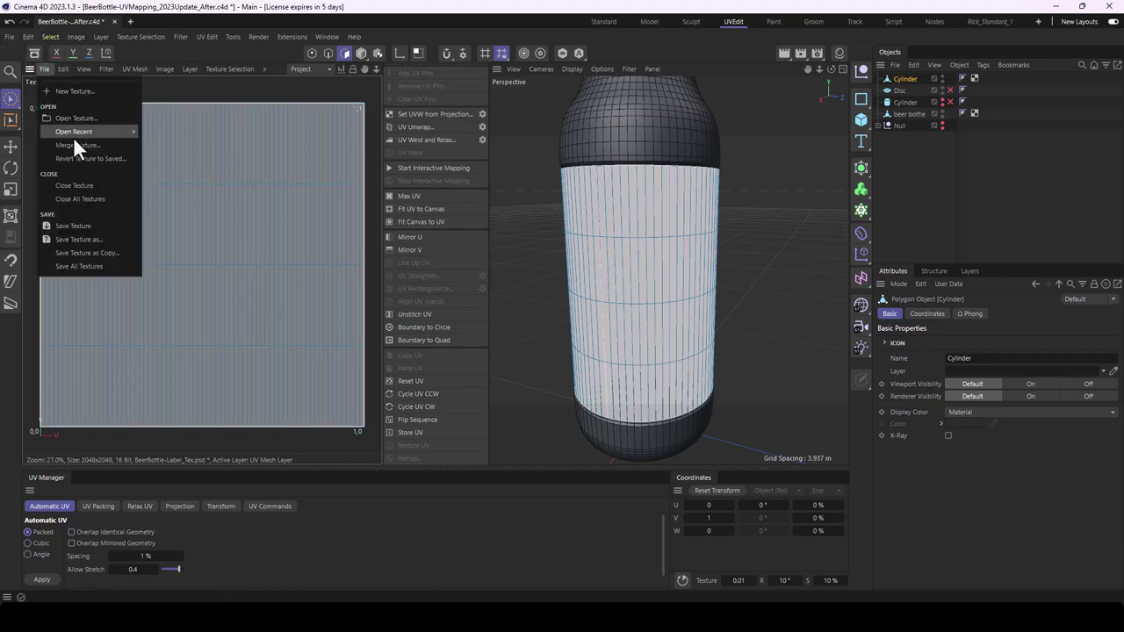
pyautogui.click(94, 223)
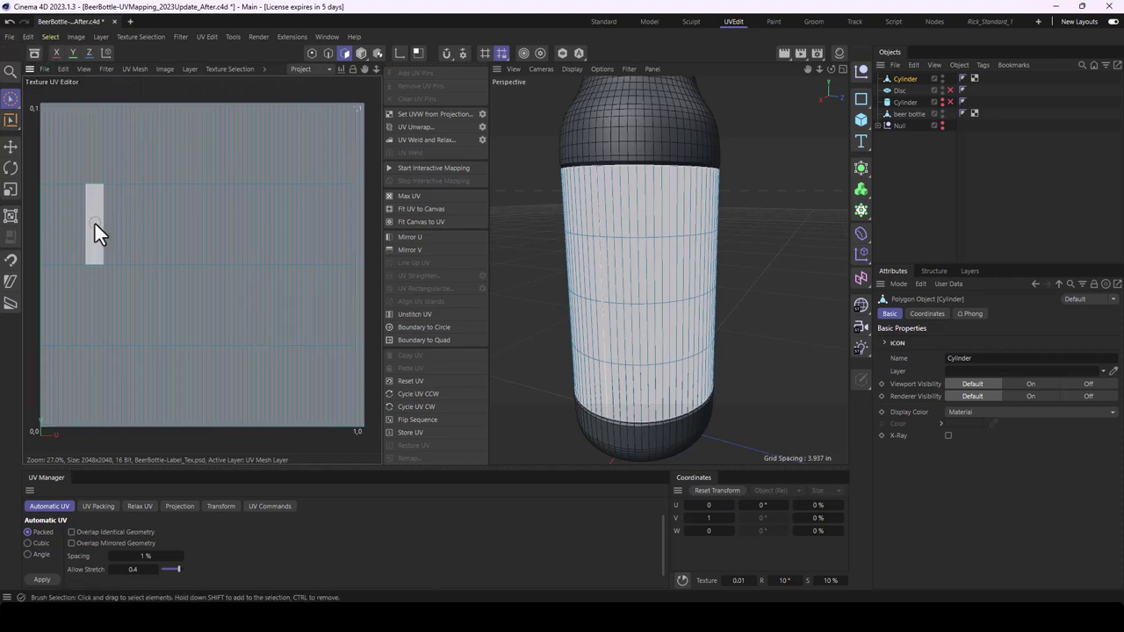
pyautogui.click(291, 302)
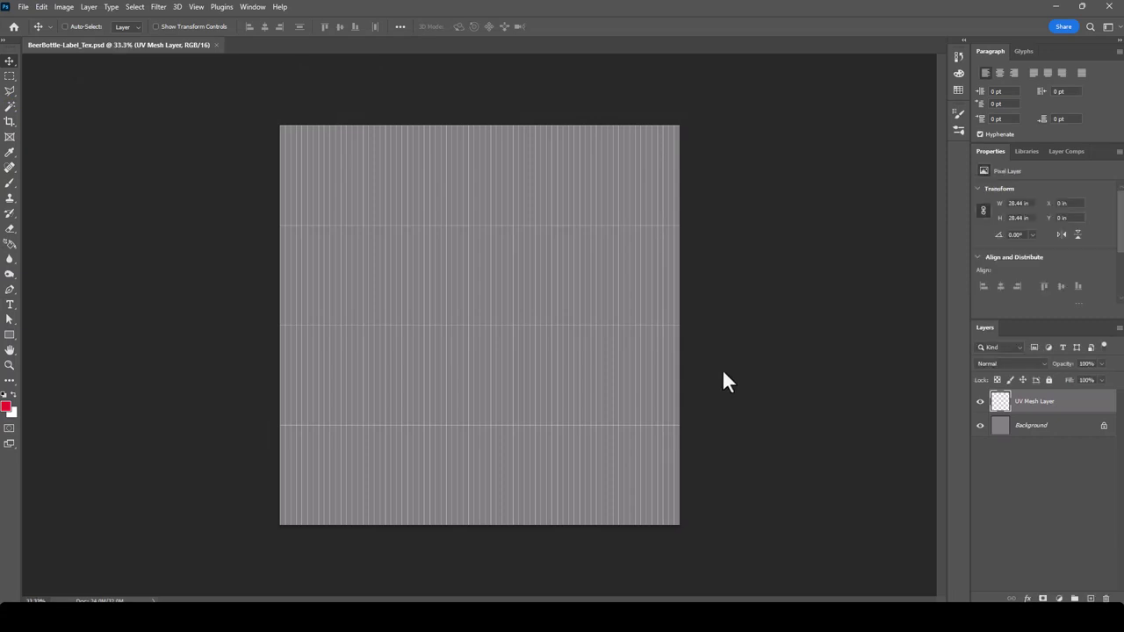
# Step: Convert the Background layer into Layer 0 through the New Layer dialog, below UV Mesh Layer
pyautogui.click(1066, 457)
pyautogui.click(1072, 427)
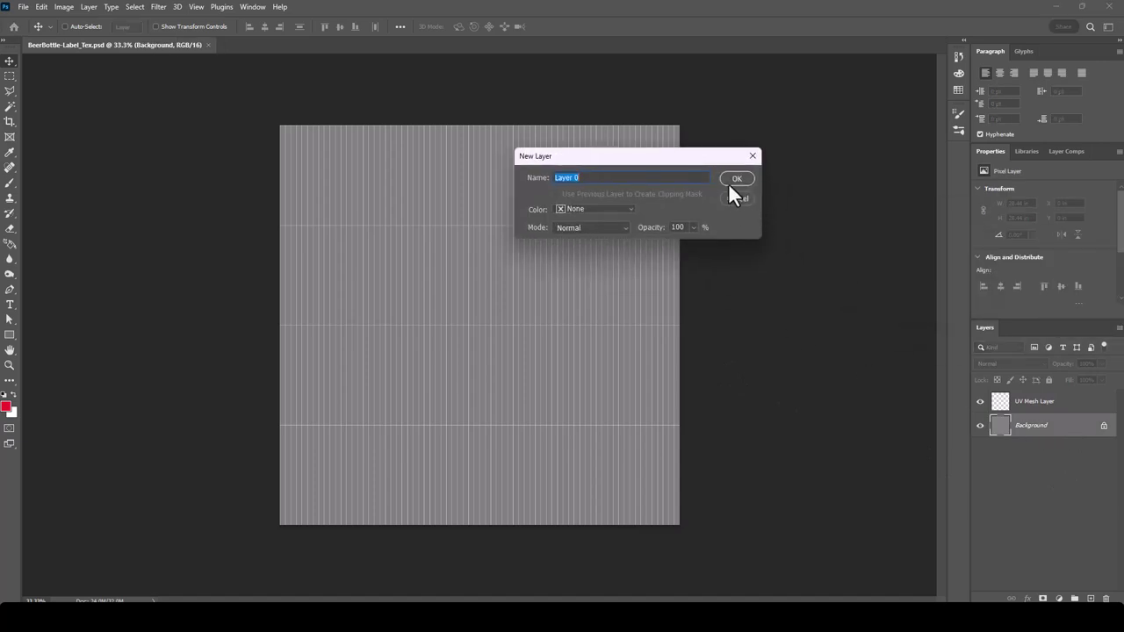
pyautogui.click(736, 181)
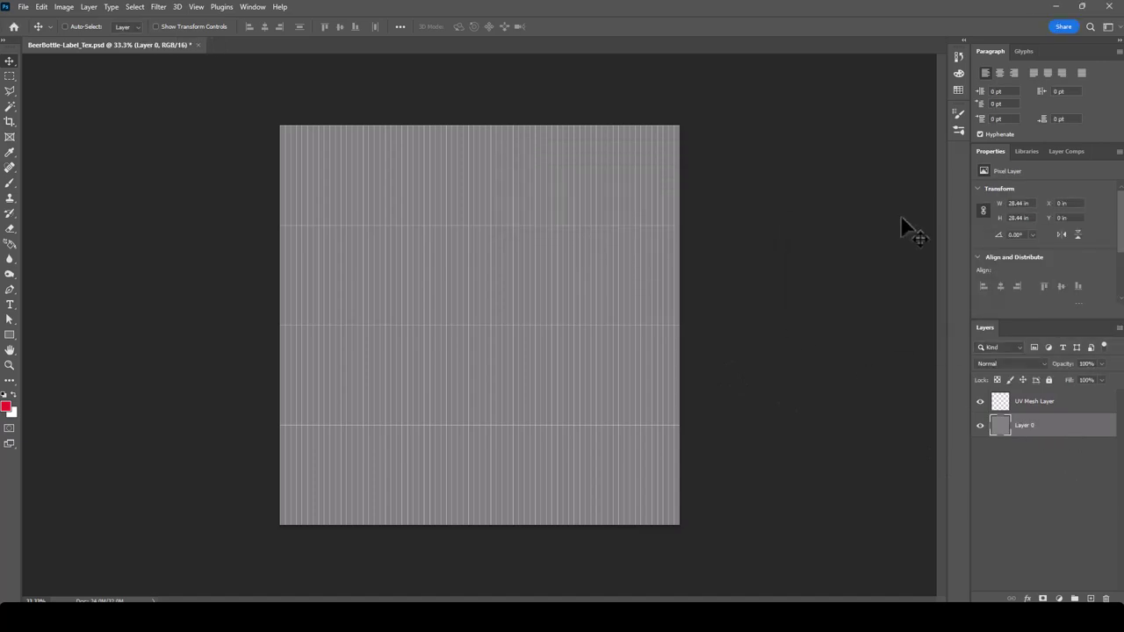
pyautogui.click(1048, 463)
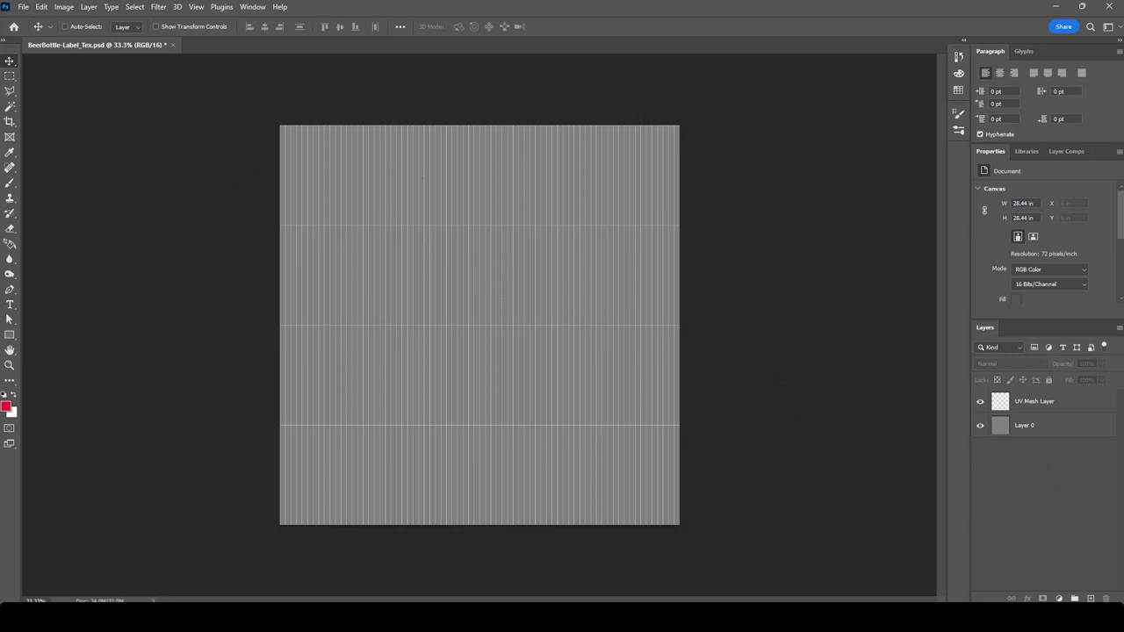
# Step: Place the Anchor Steam label image, scale it to about 342%, and centre it over the UV grid
pyautogui.click(24, 7)
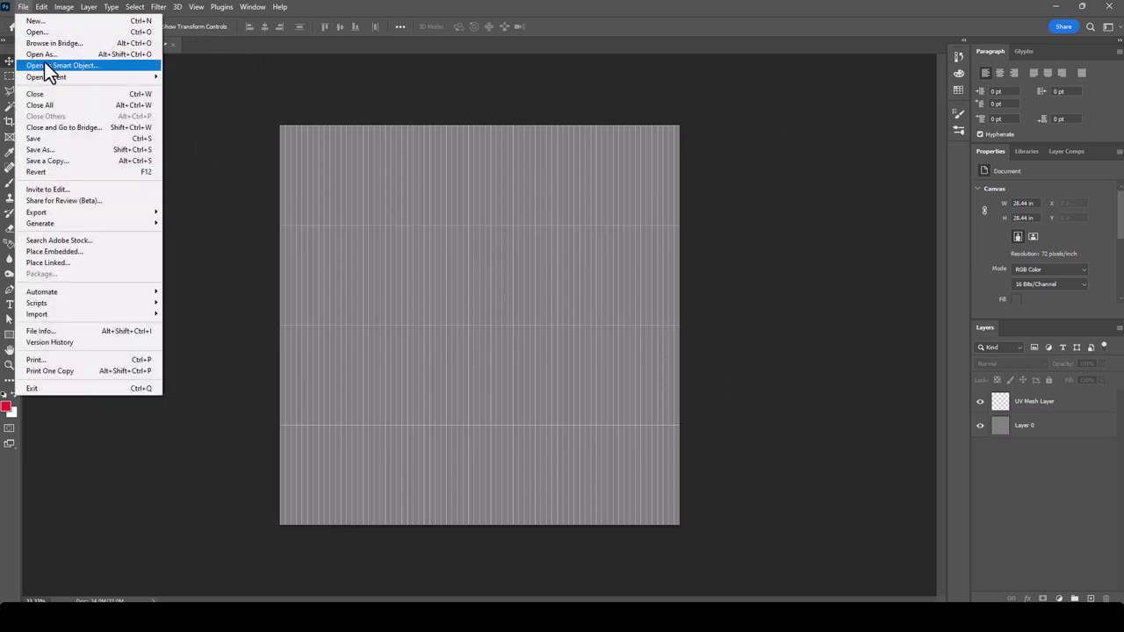
pyautogui.click(74, 251)
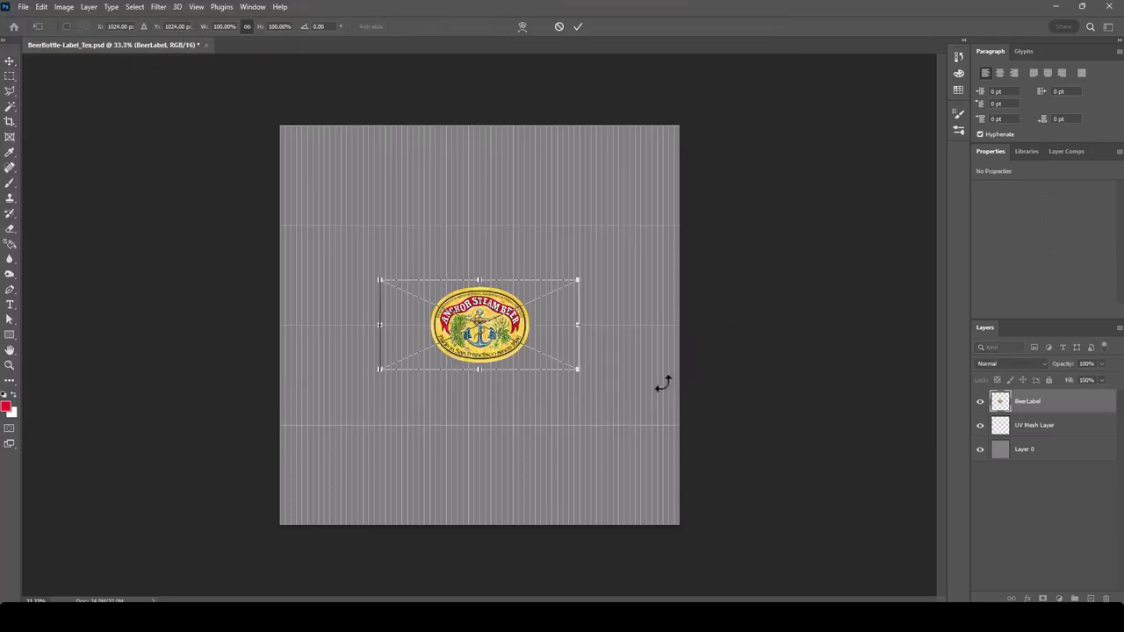
pyautogui.moveTo(578, 369); pyautogui.dragTo(752, 532)
pyautogui.moveTo(647, 427); pyautogui.dragTo(518, 347)
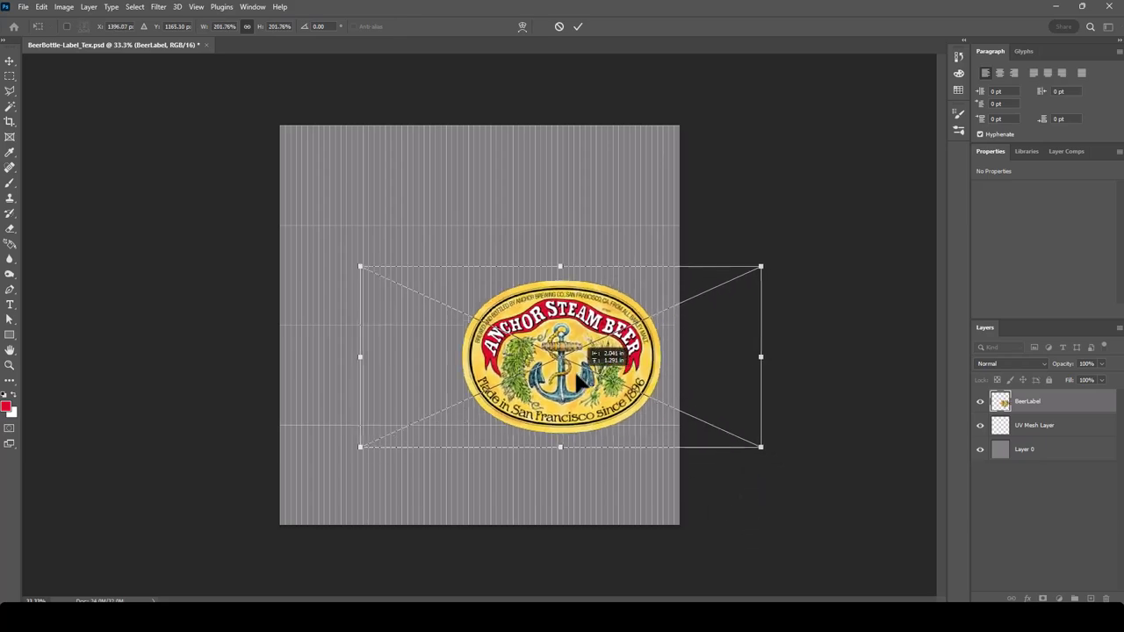
pyautogui.moveTo(680, 401)
pyautogui.mouseDown()
pyautogui.moveTo(861, 572)
pyautogui.moveTo(931, 614)
pyautogui.mouseUp()
pyautogui.moveTo(581, 396); pyautogui.dragTo(446, 355)
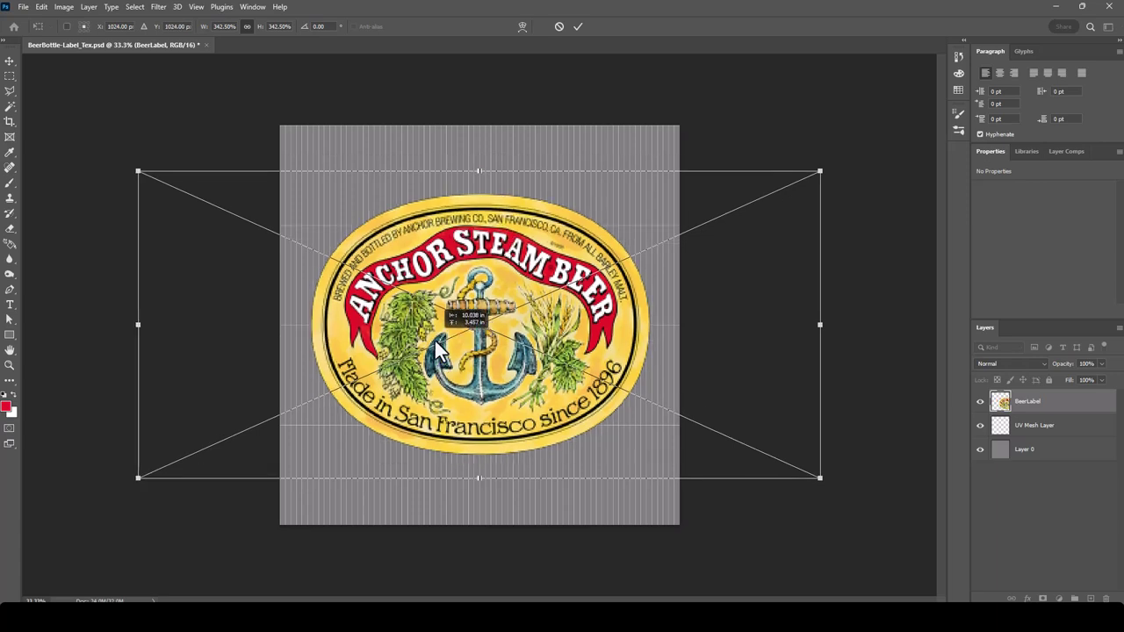
pyautogui.press('Return')
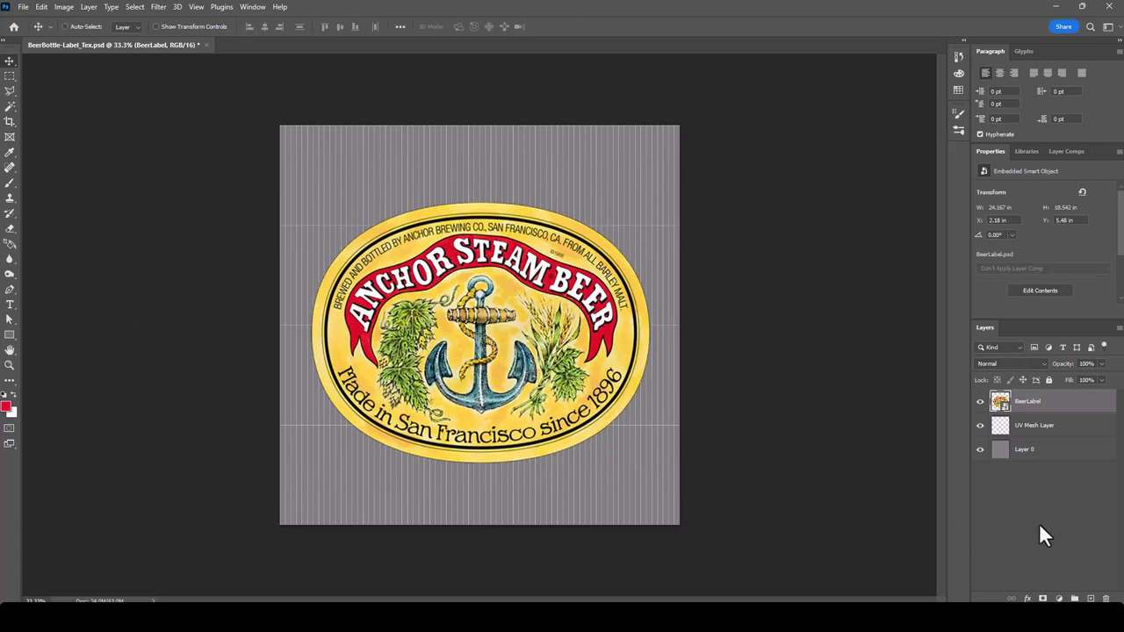
pyautogui.click(1048, 526)
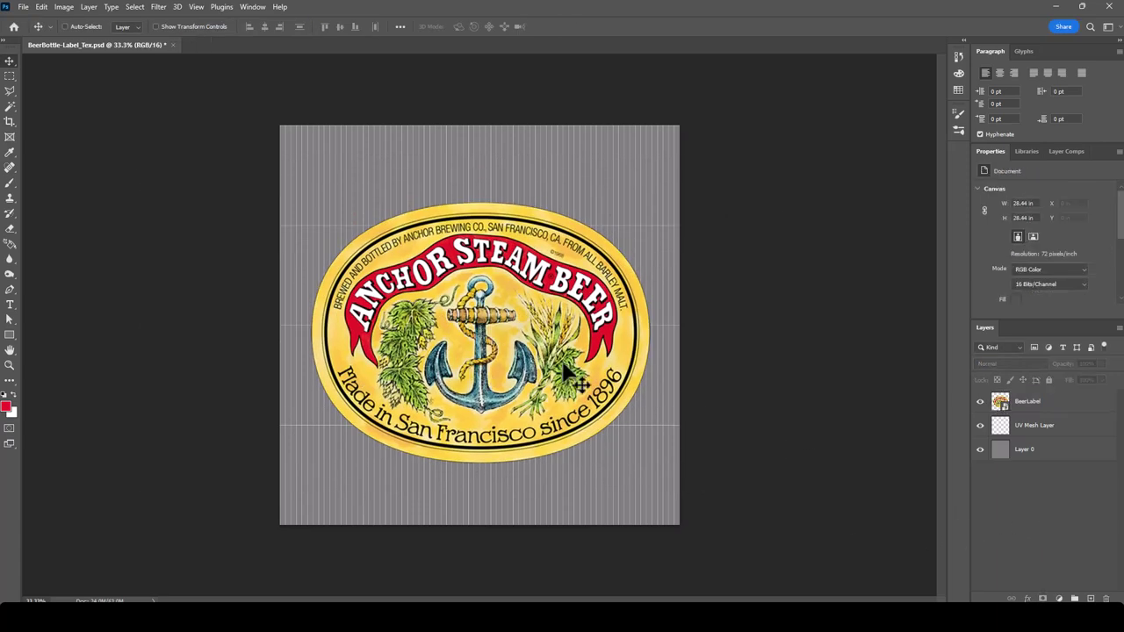
# Step: Dismiss the no-layer-selected error and rasterize the BeerLabel layer
pyautogui.click(531, 342)
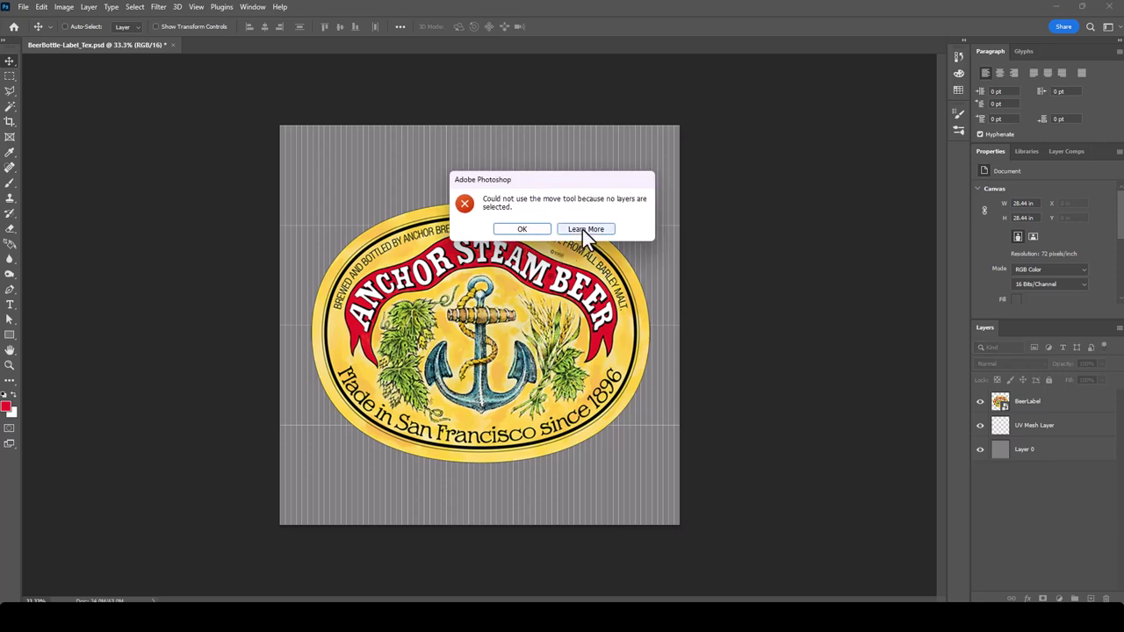
pyautogui.click(523, 229)
pyautogui.click(1061, 409)
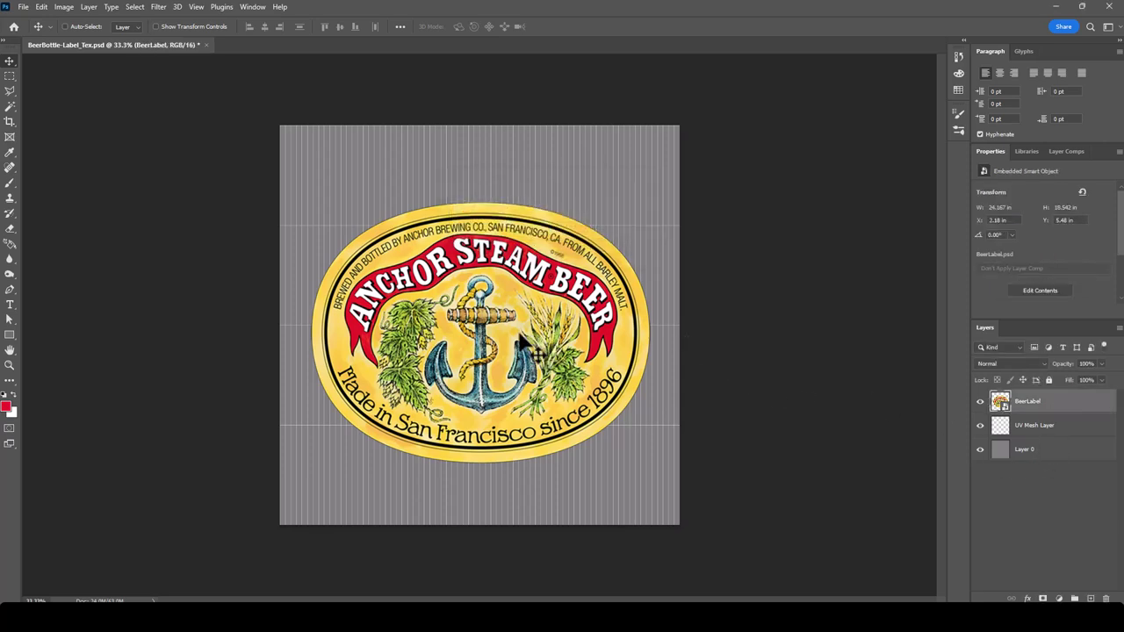
pyautogui.rightClick(1060, 412)
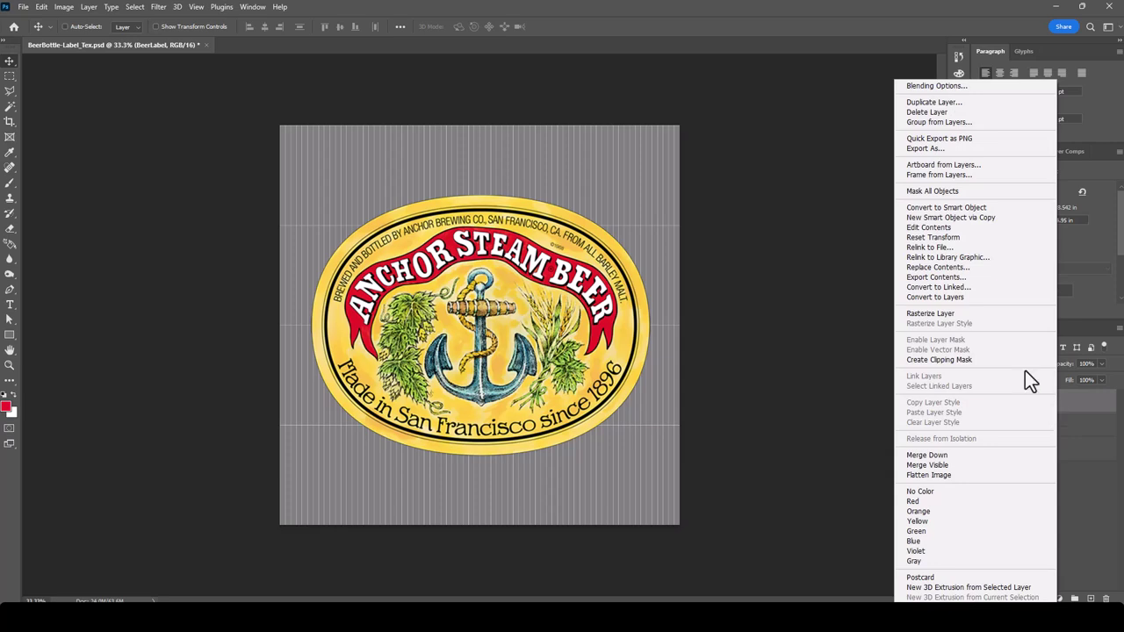
pyautogui.click(958, 315)
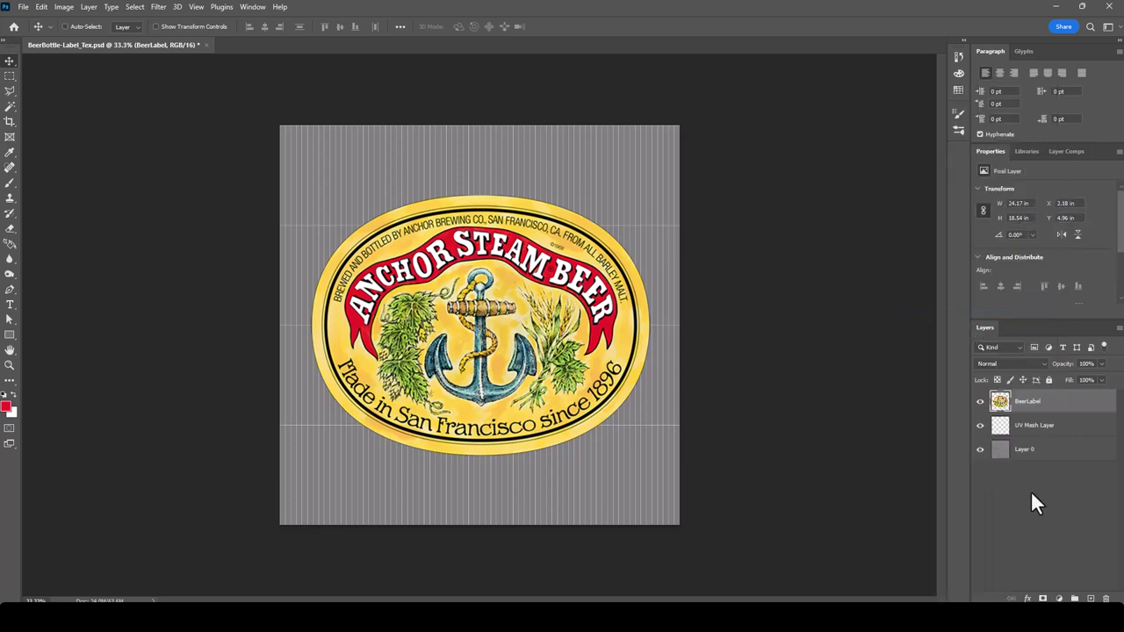
# Step: Hide the UV Mesh Layer and grey Layer 0, then save the texture
pyautogui.click(980, 426)
pyautogui.click(980, 450)
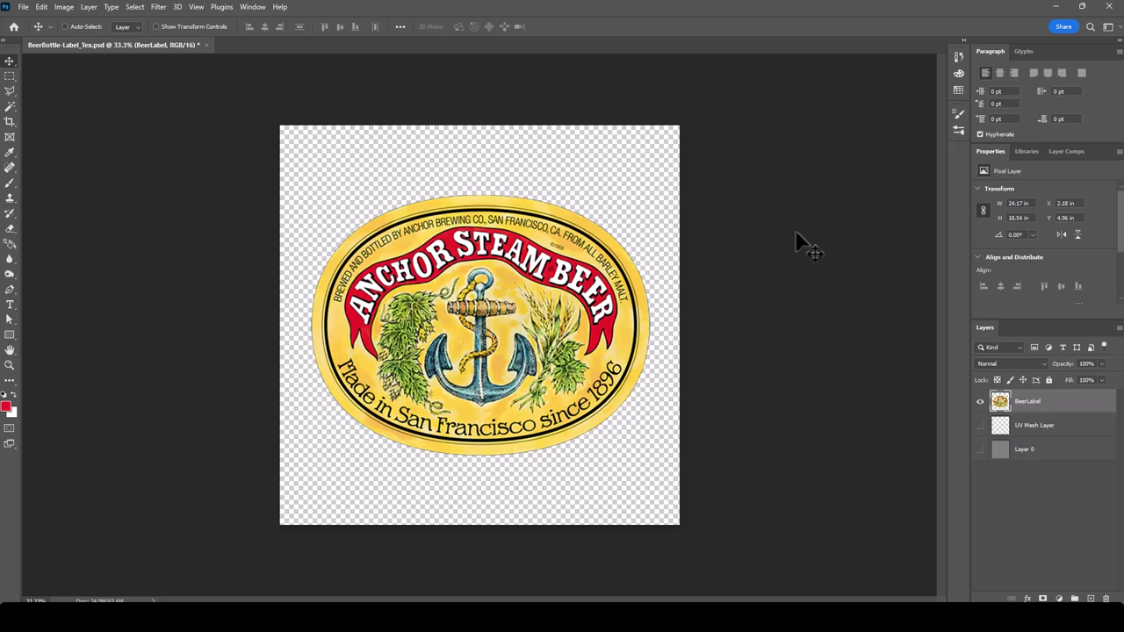
pyautogui.hotkey('ctrl', 's')
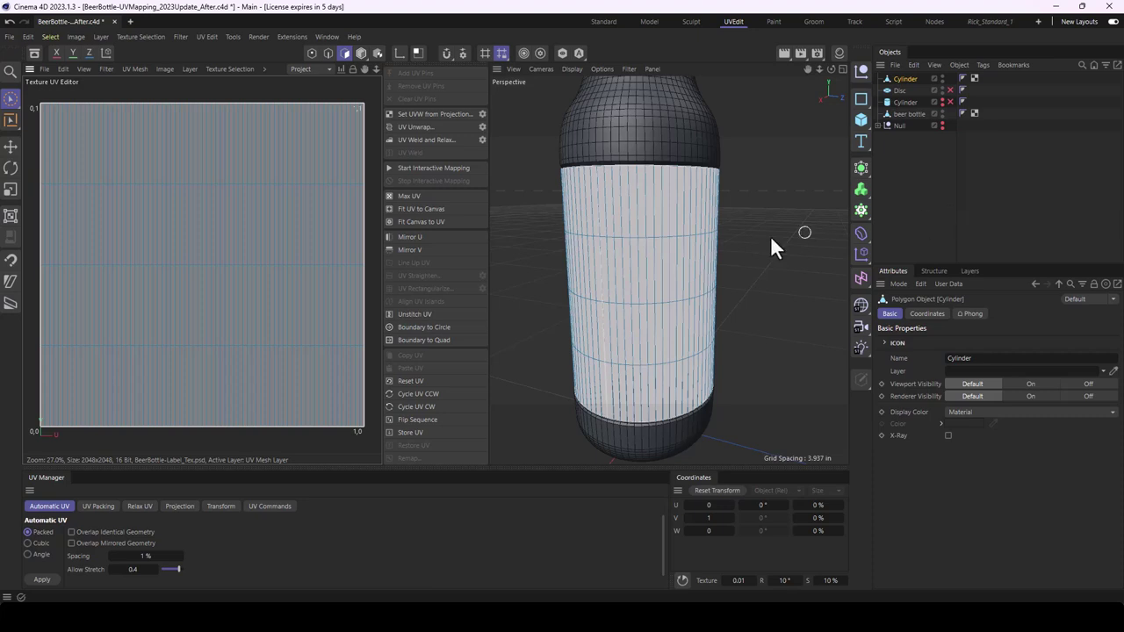
# Step: Revert BeerBottle-Label_Tex.psd to its saved version in the Texture UV Editor
pyautogui.click(44, 68)
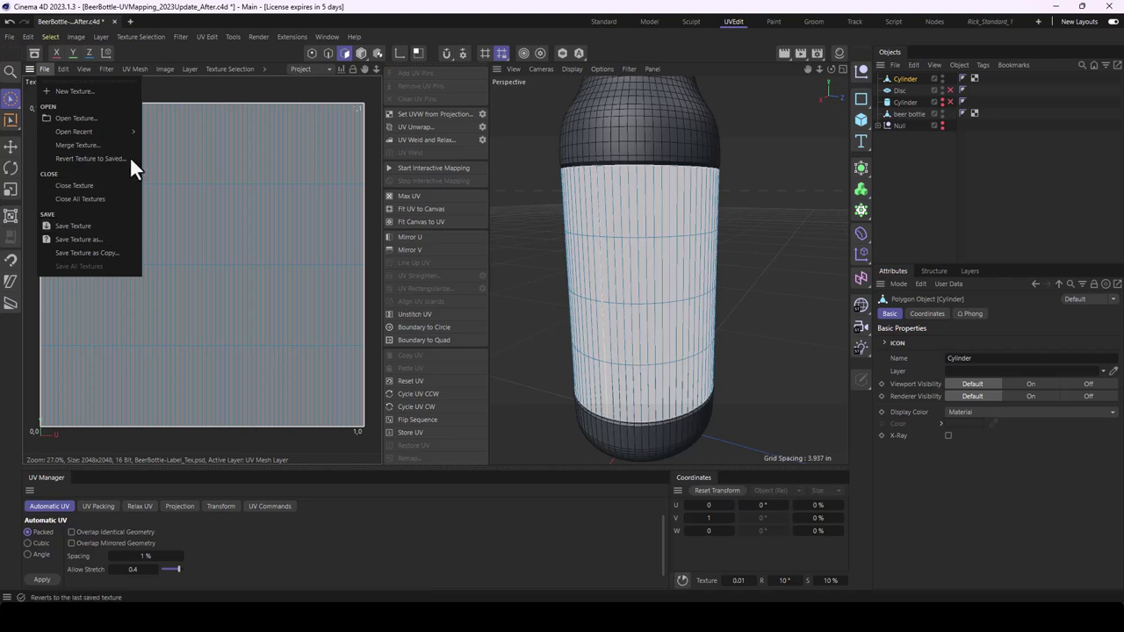
pyautogui.click(47, 160)
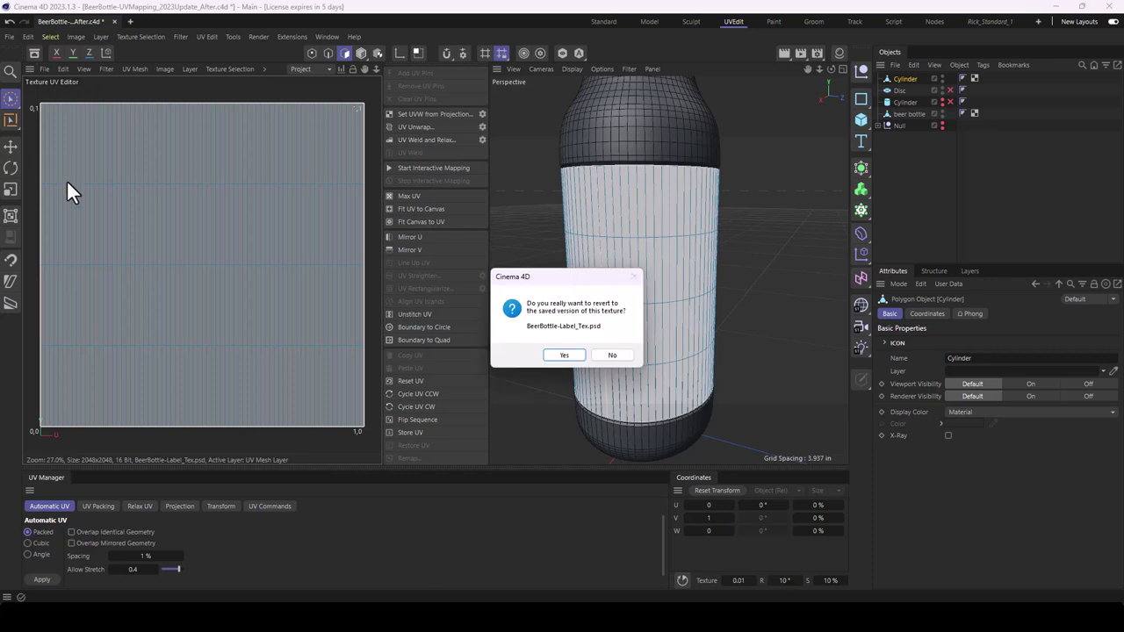
pyautogui.click(565, 355)
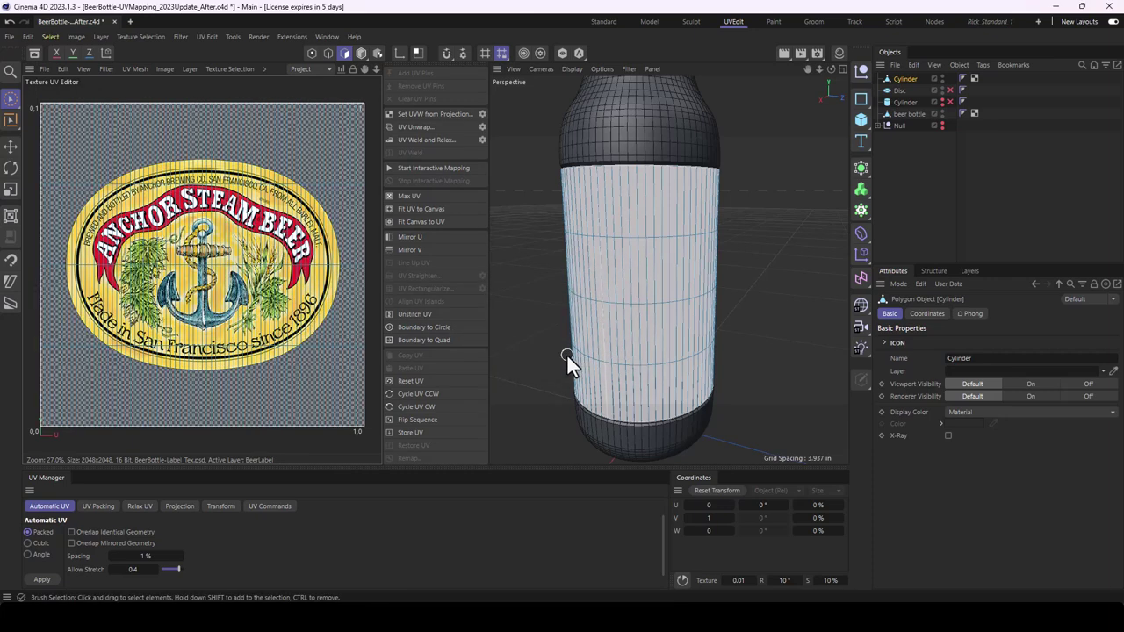
# Step: Select a strip of the label's UVs and pick an entry from the recent files list
pyautogui.click(84, 381)
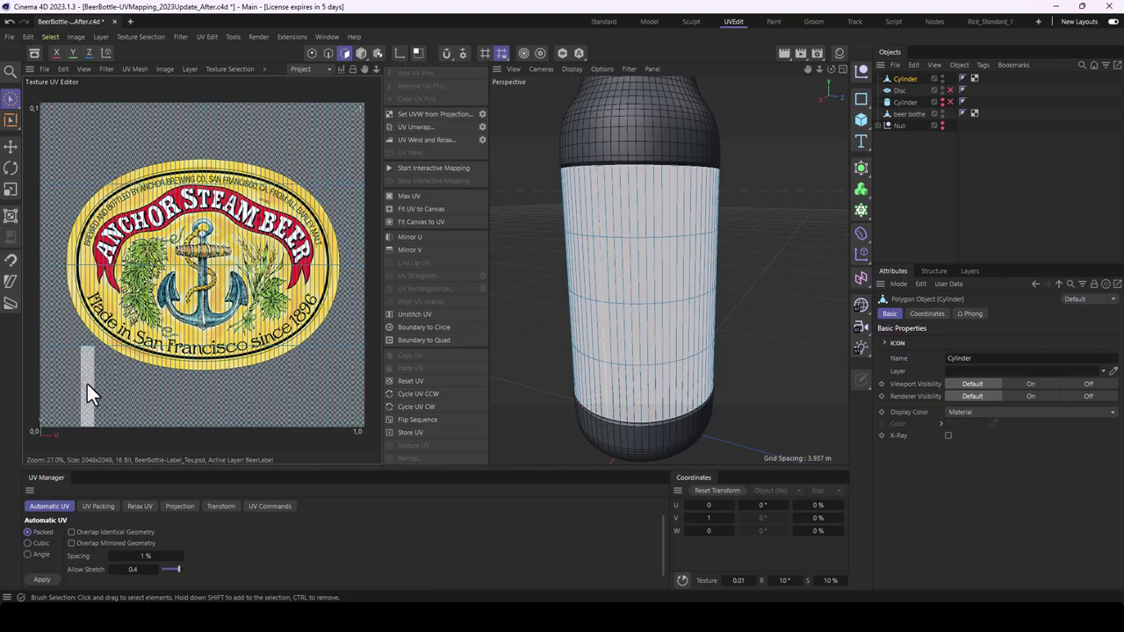
pyautogui.keyDown('alt'); pyautogui.moveTo(622, 291); pyautogui.dragTo(576, 287); pyautogui.keyUp('alt')
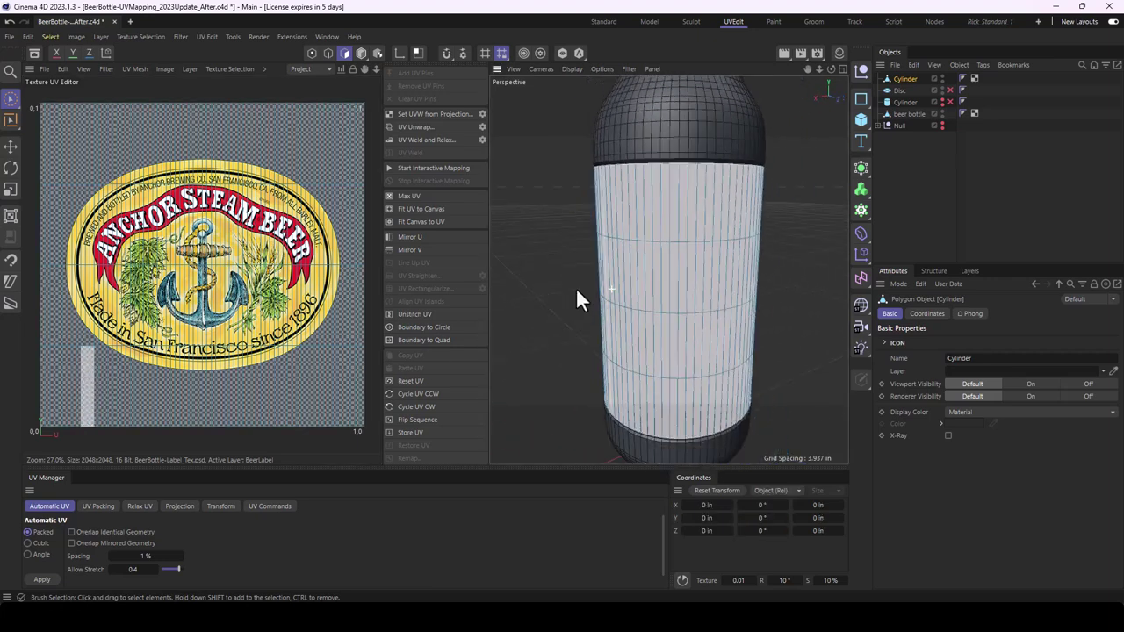
pyautogui.click(41, 71)
pyautogui.moveTo(74, 132)
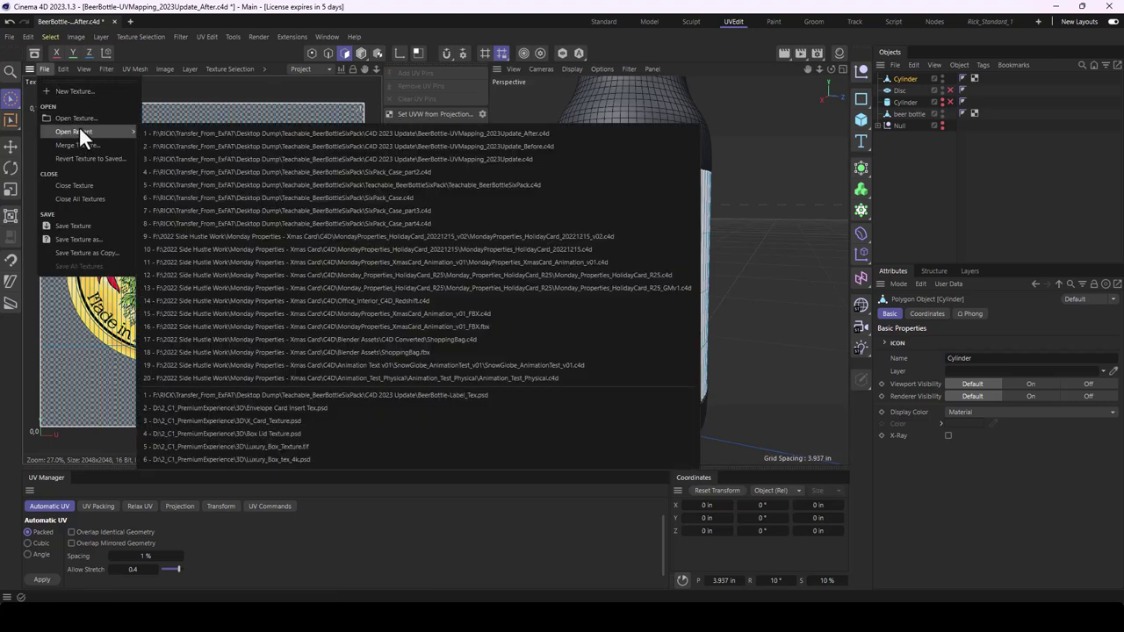
pyautogui.click(91, 224)
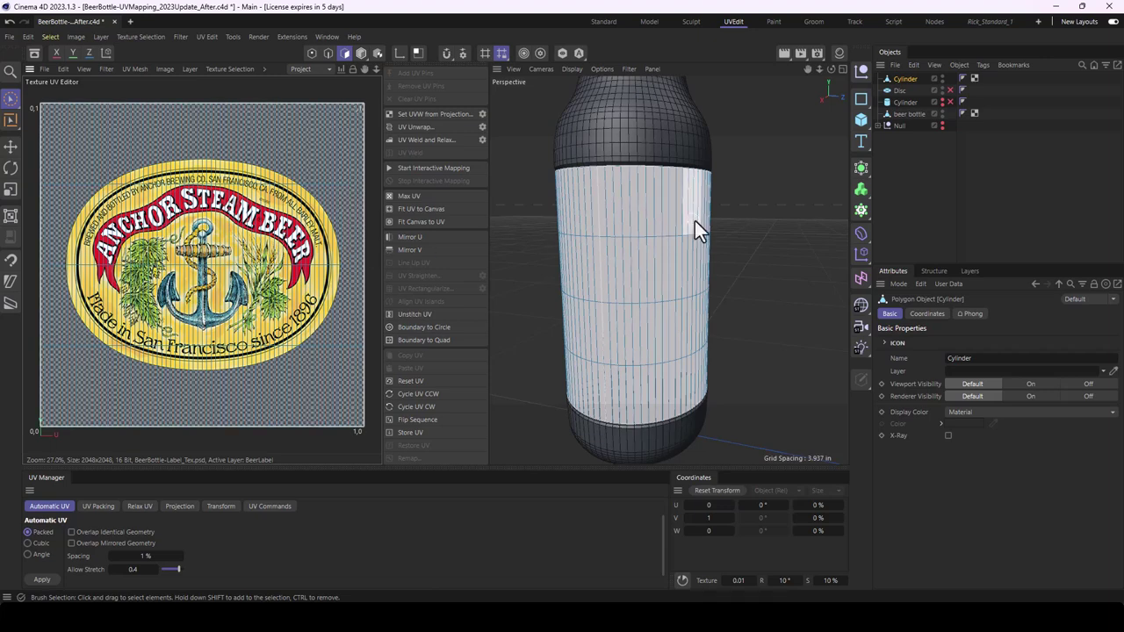
# Step: Switch to the Standard layout and orbit the view to face the bottle's label area
pyautogui.click(602, 20)
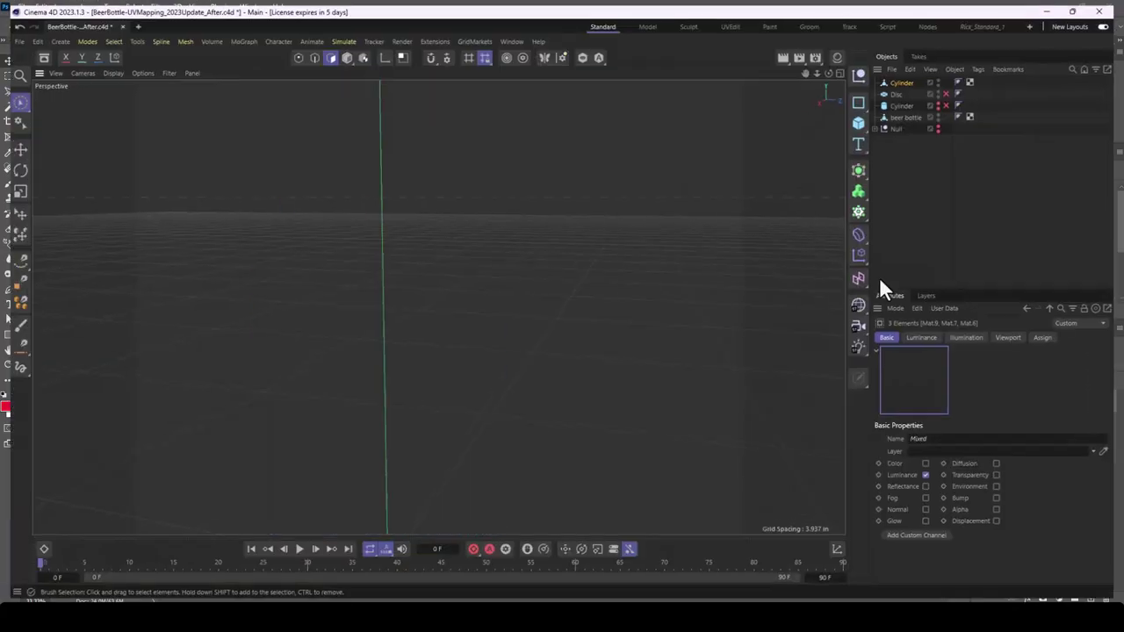
pyautogui.scroll(-5, 461, 325)
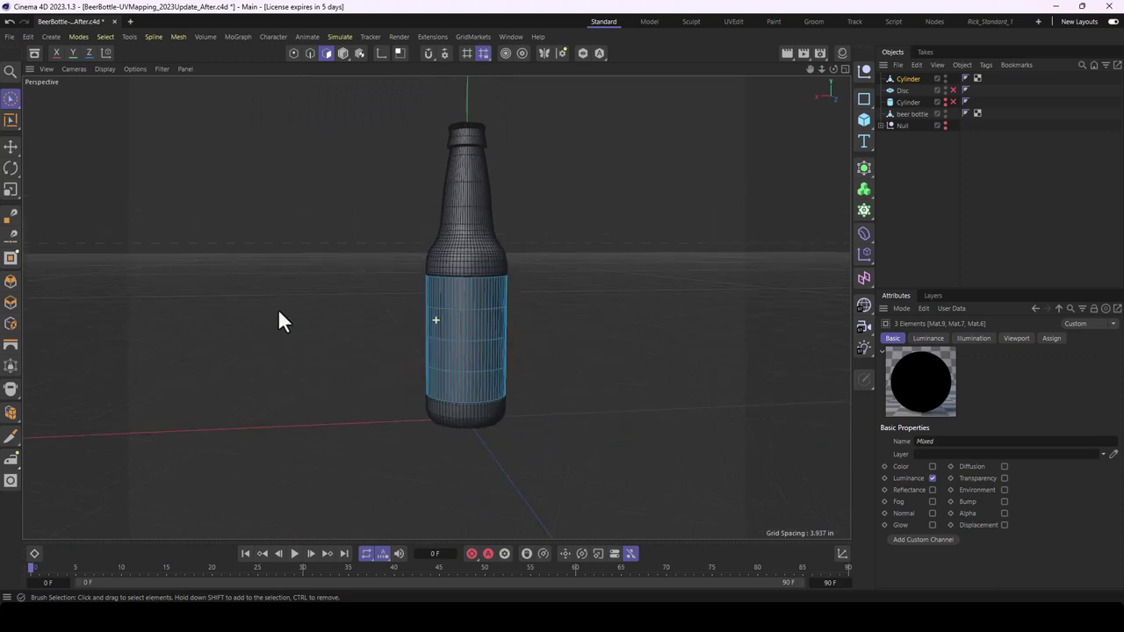
pyautogui.moveTo(278, 321)
pyautogui.keyDown('alt'); pyautogui.mouseDown()
pyautogui.moveTo(453, 275)
pyautogui.moveTo(431, 308)
pyautogui.moveTo(303, 355)
pyautogui.mouseUp(); pyautogui.keyUp('alt')
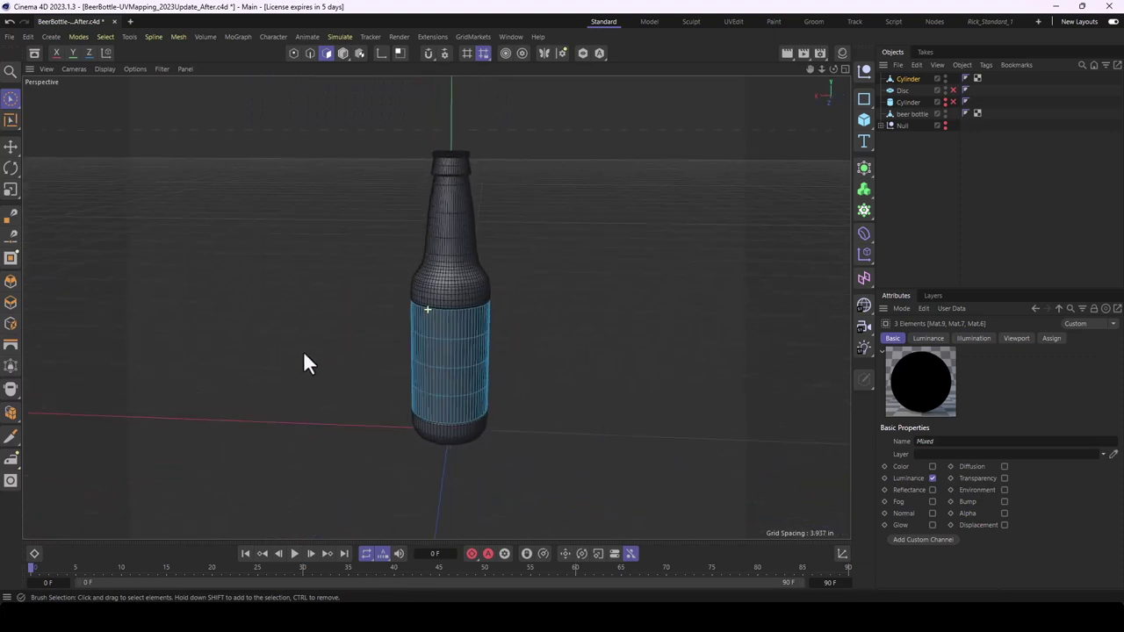
pyautogui.scroll(2, 381, 311)
pyautogui.scroll(3, 439, 311)
pyautogui.scroll(2, 380, 303)
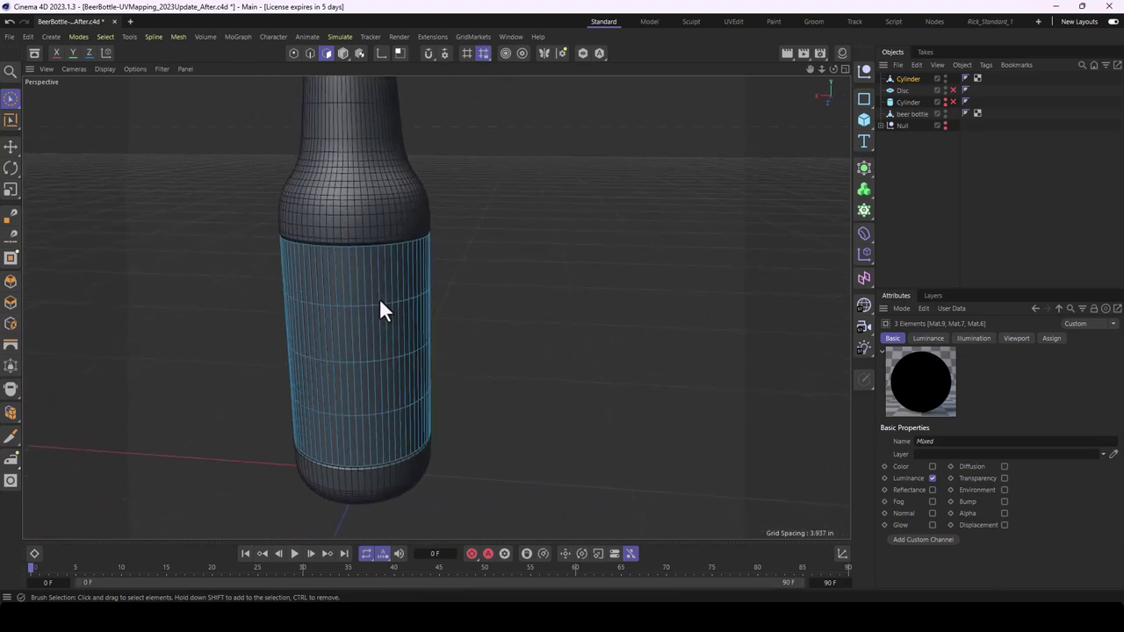
pyautogui.moveTo(379, 298)
pyautogui.keyDown('alt'); pyautogui.mouseDown()
pyautogui.moveTo(197, 294)
pyautogui.moveTo(400, 292)
pyautogui.moveTo(360, 303)
pyautogui.mouseUp(); pyautogui.keyUp('alt')
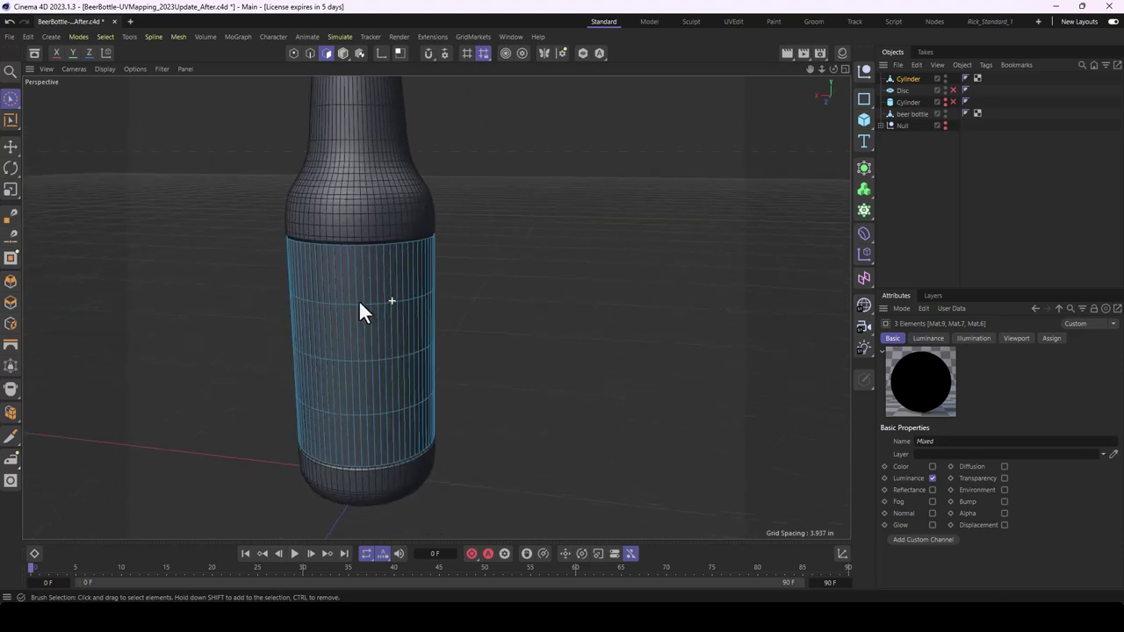
# Step: Create new default material Mat.2 and drop it onto the label cylinder
pyautogui.click(840, 52)
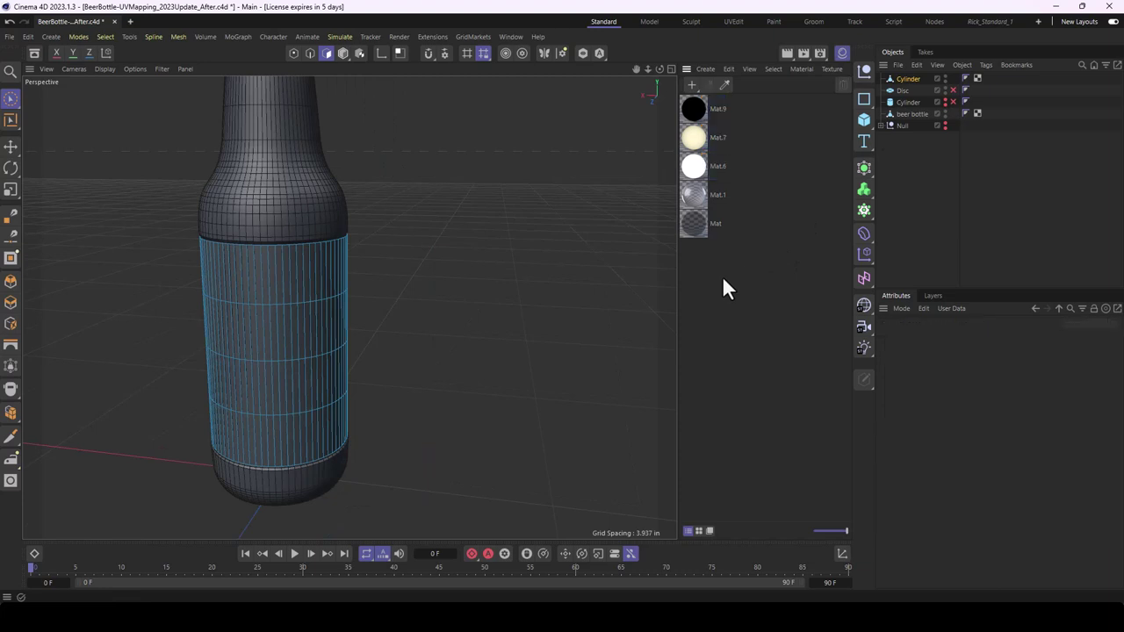
pyautogui.click(705, 68)
pyautogui.moveTo(725, 104)
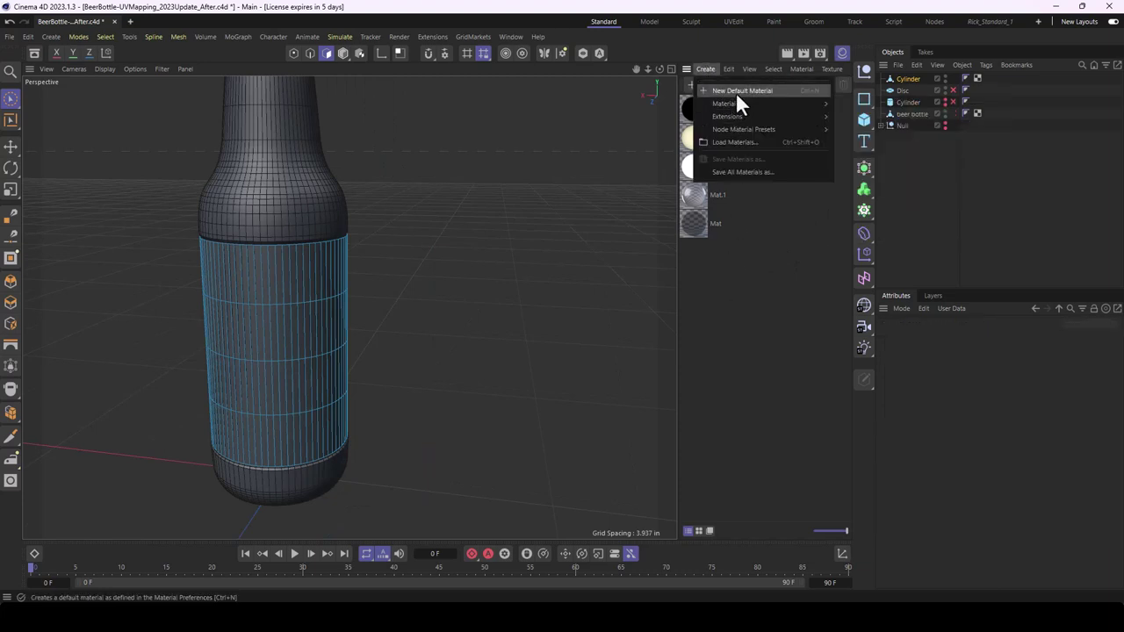
pyautogui.click(736, 91)
pyautogui.moveTo(694, 108); pyautogui.dragTo(258, 327)
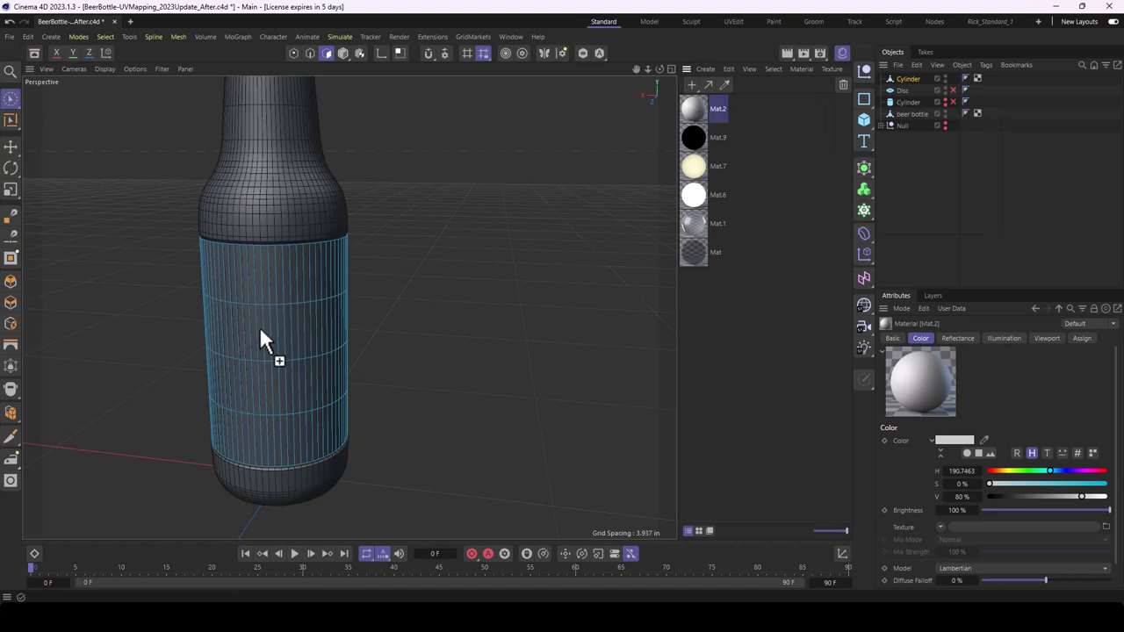
pyautogui.keyDown('alt'); pyautogui.moveTo(307, 309); pyautogui.dragTo(393, 275, button='middle'); pyautogui.keyUp('alt')
pyautogui.moveTo(393, 289)
pyautogui.keyDown('alt'); pyautogui.mouseDown()
pyautogui.moveTo(337, 314)
pyautogui.moveTo(440, 296)
pyautogui.mouseUp(); pyautogui.keyUp('alt')
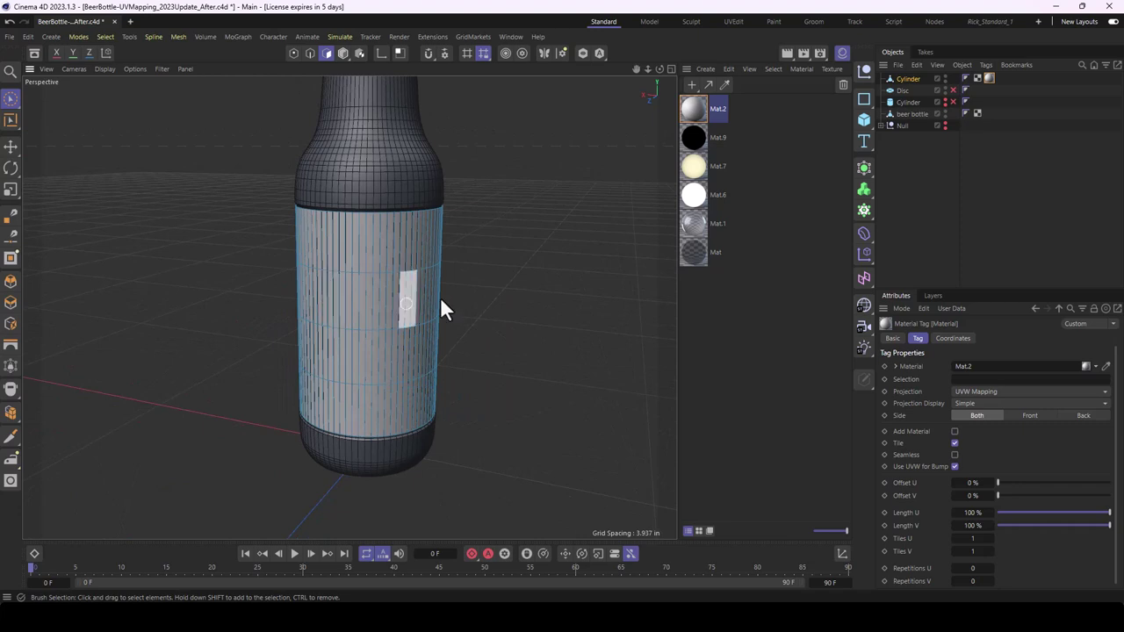
# Step: Load BeerBottle-Label_Tex.psd as the Color texture of Mat.2
pyautogui.doubleClick(694, 111)
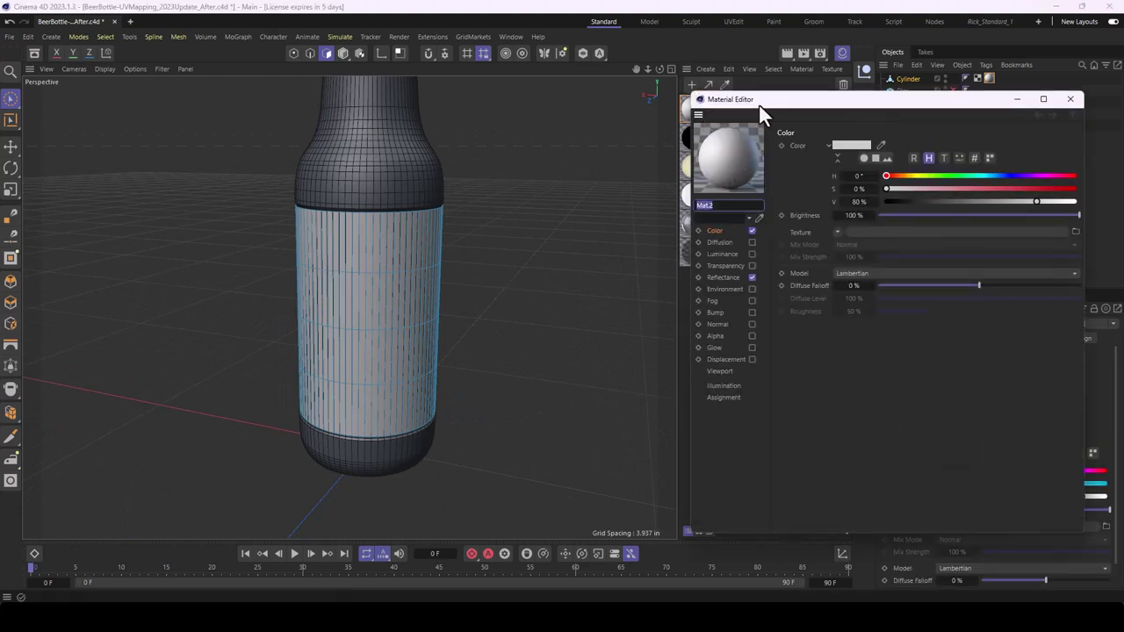
pyautogui.moveTo(760, 101); pyautogui.dragTo(592, 93)
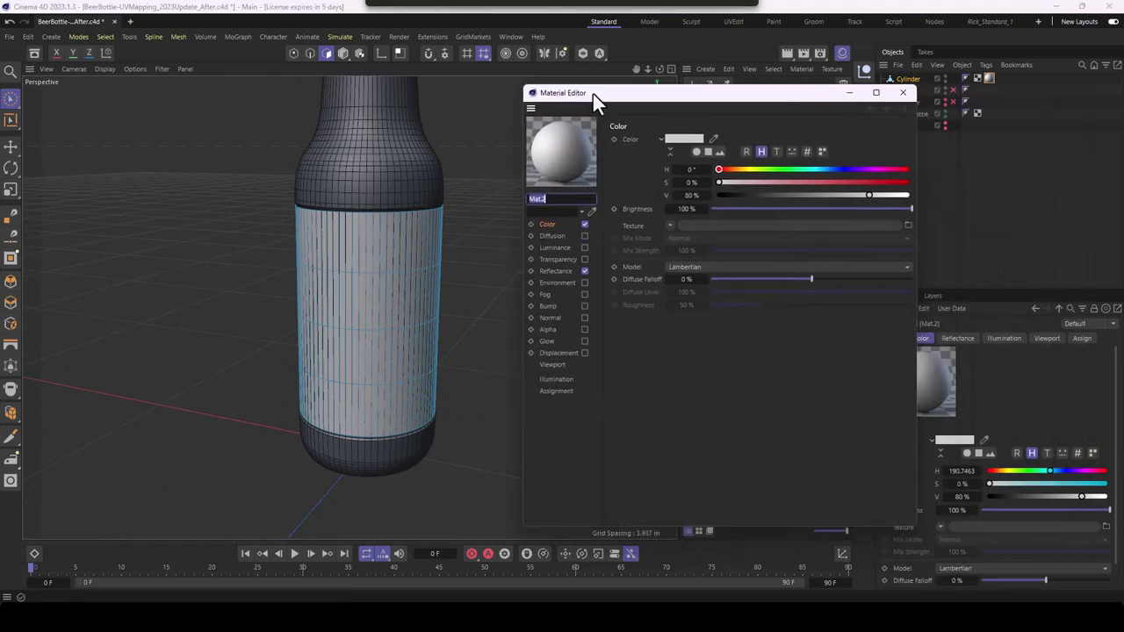
pyautogui.click(704, 224)
pyautogui.press('Return')
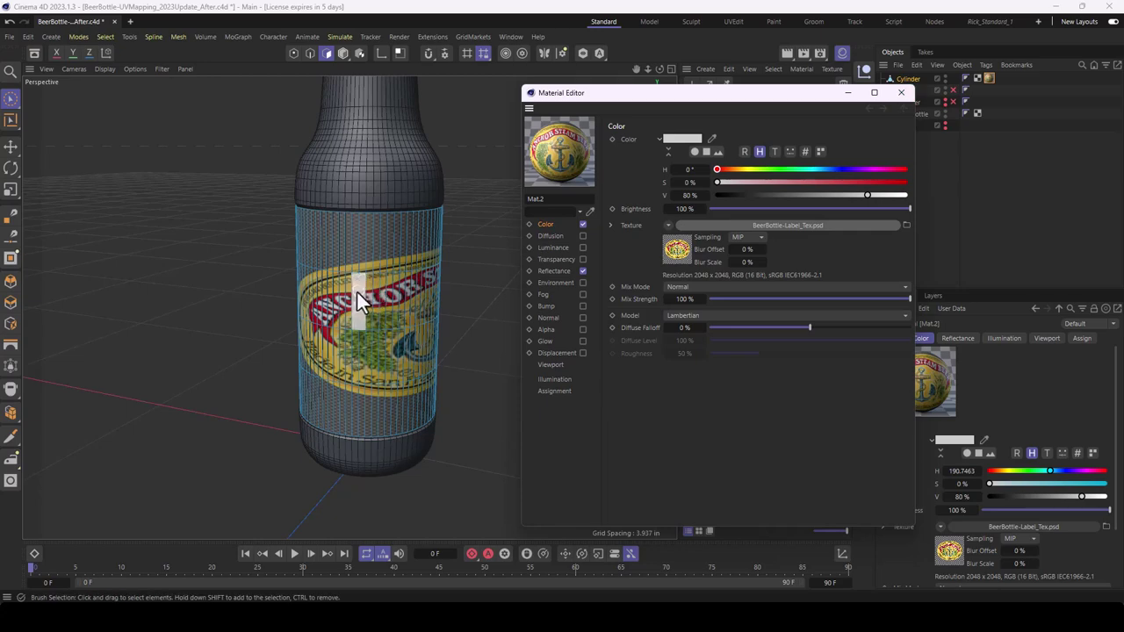
# Step: Zoom in to inspect the label wrap, then open the Color texture's options menu
pyautogui.moveTo(357, 293)
pyautogui.keyDown('alt'); pyautogui.mouseDown()
pyautogui.moveTo(65, 272)
pyautogui.moveTo(426, 319)
pyautogui.moveTo(497, 288)
pyautogui.moveTo(451, 275)
pyautogui.mouseUp(); pyautogui.keyUp('alt')
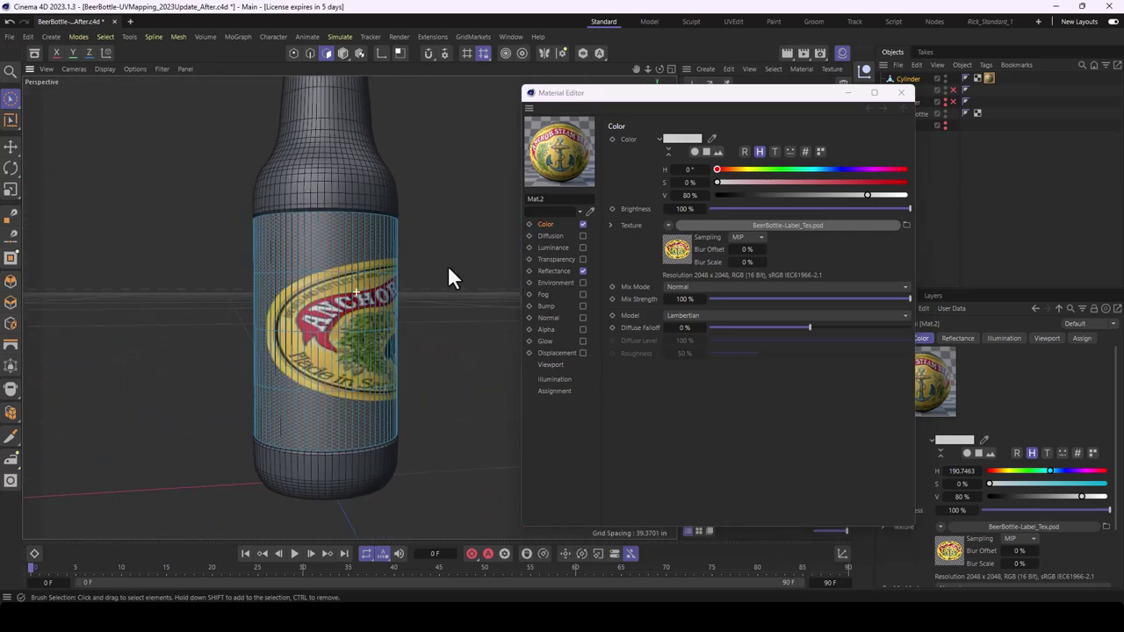
pyautogui.scroll(3, 321, 331)
pyautogui.scroll(3, 346, 327)
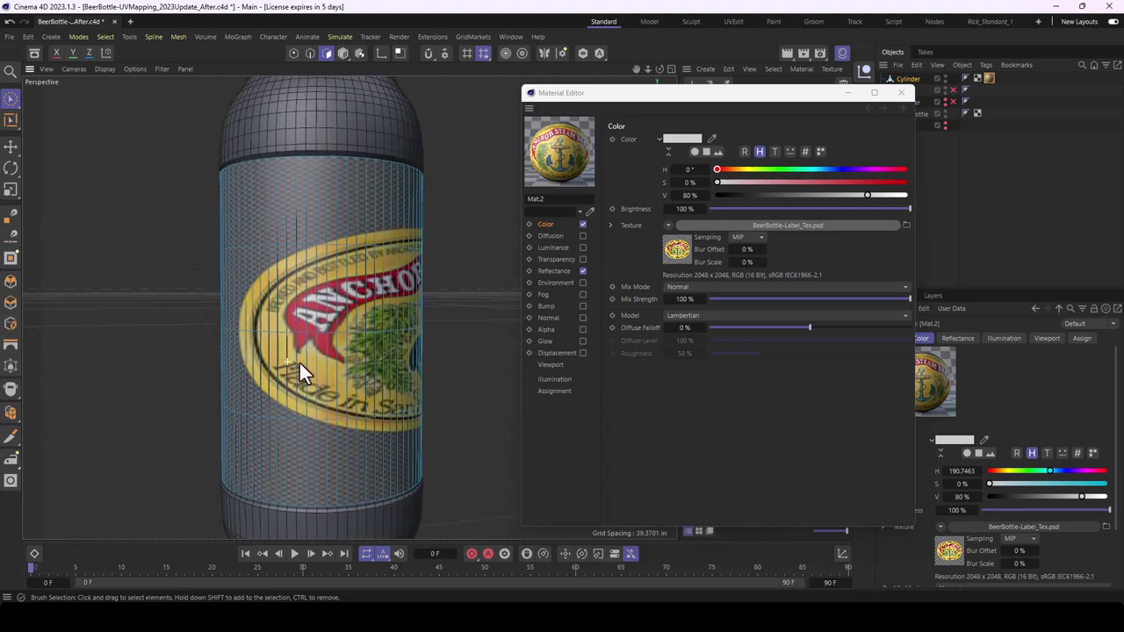
pyautogui.moveTo(301, 372)
pyautogui.keyDown('alt'); pyautogui.mouseDown()
pyautogui.moveTo(389, 372)
pyautogui.moveTo(290, 362)
pyautogui.moveTo(318, 370)
pyautogui.mouseUp(); pyautogui.keyUp('alt')
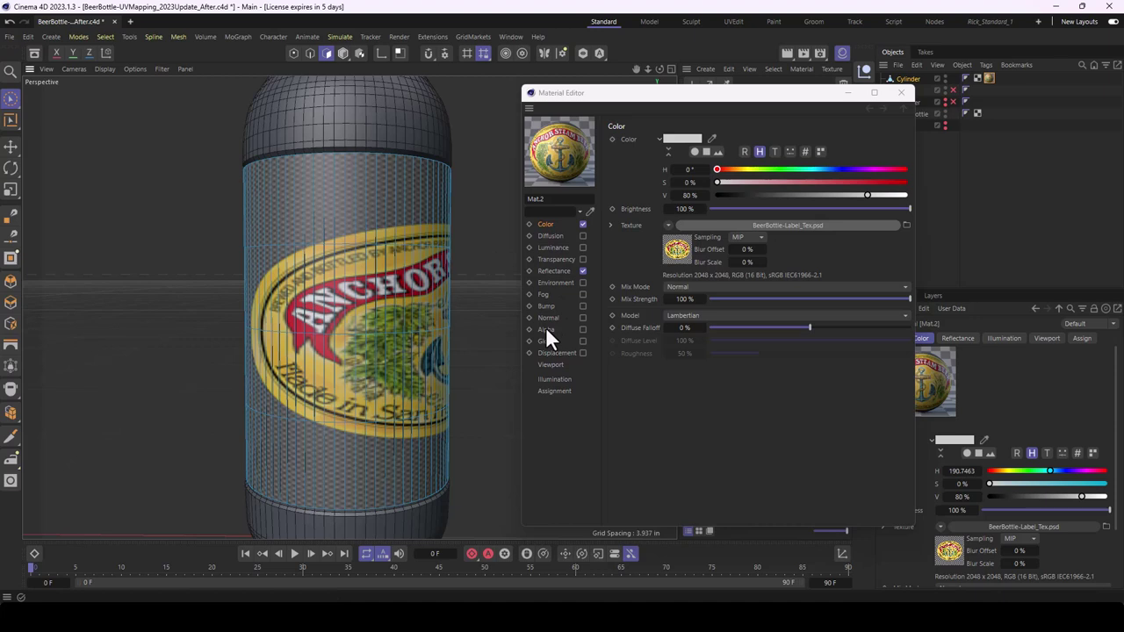
pyautogui.click(667, 225)
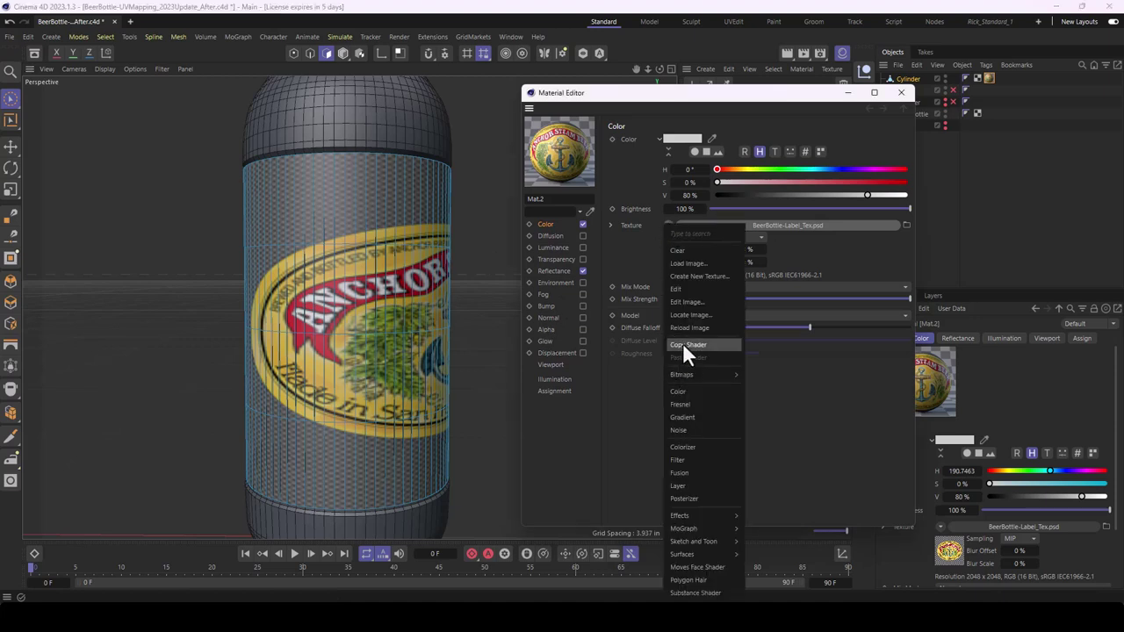
# Step: Copy the label shader and paste it into Mat.2's newly enabled Alpha channel
pyautogui.click(735, 349)
pyautogui.click(556, 328)
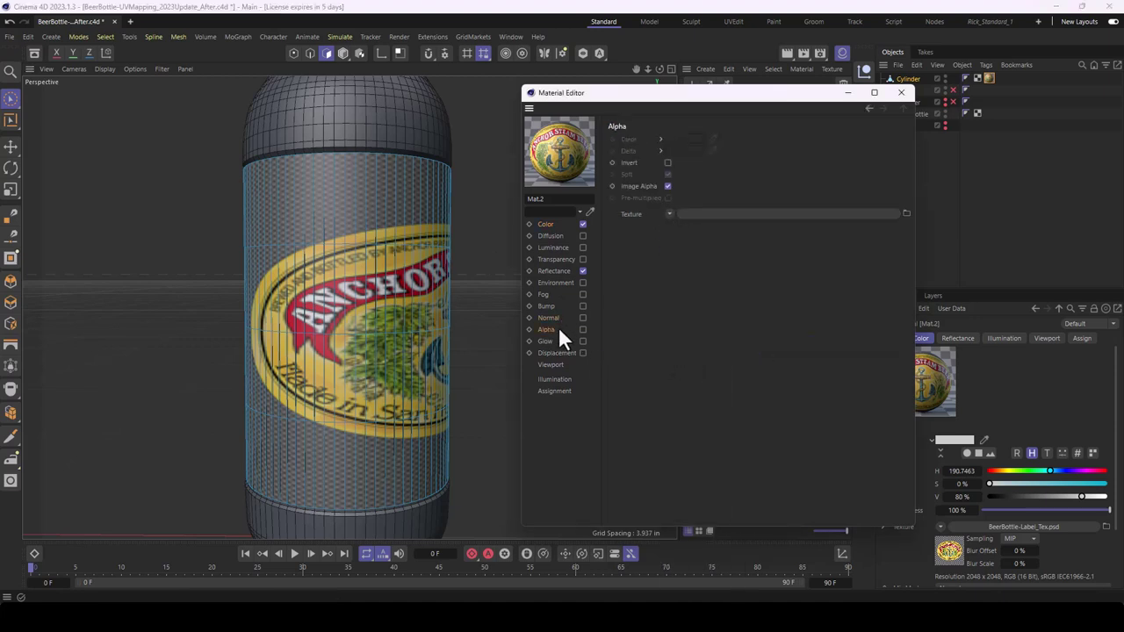
pyautogui.click(582, 329)
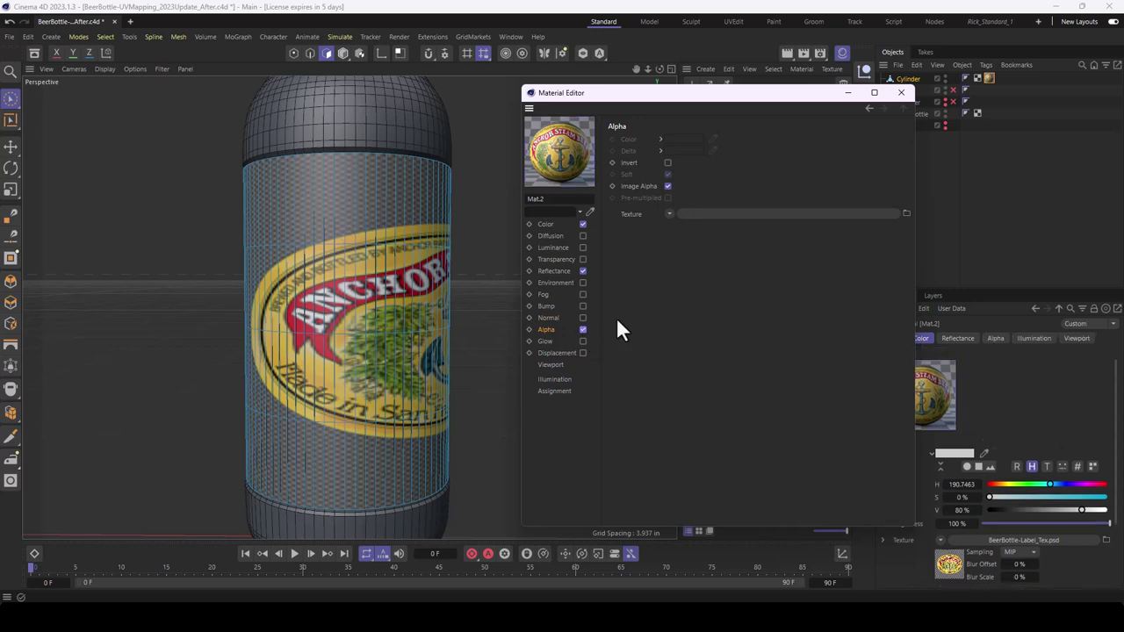
pyautogui.click(668, 212)
pyautogui.click(687, 297)
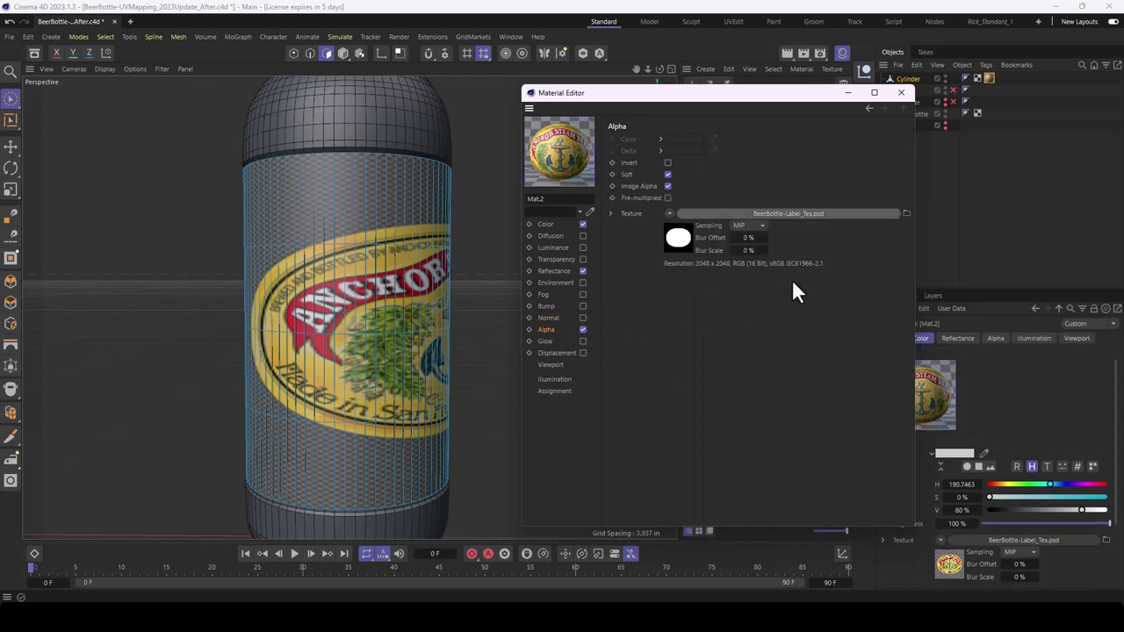
# Step: Check the label's transparent edges, close the Material Editor, and open Render Settings
pyautogui.scroll(2, 352, 400)
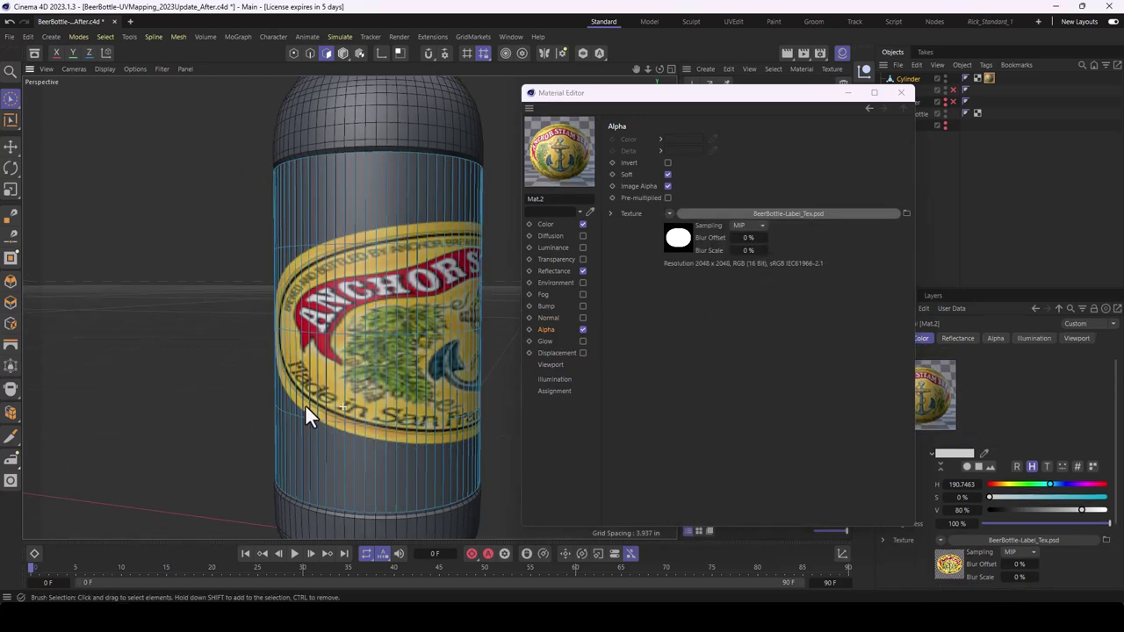
pyautogui.scroll(2, 263, 406)
pyautogui.moveTo(218, 396)
pyautogui.keyDown('alt'); pyautogui.mouseDown()
pyautogui.moveTo(400, 407)
pyautogui.moveTo(294, 427)
pyautogui.moveTo(440, 365)
pyautogui.moveTo(130, 334)
pyautogui.moveTo(298, 332)
pyautogui.mouseUp(); pyautogui.keyUp('alt')
pyautogui.scroll(-3, 440, 365)
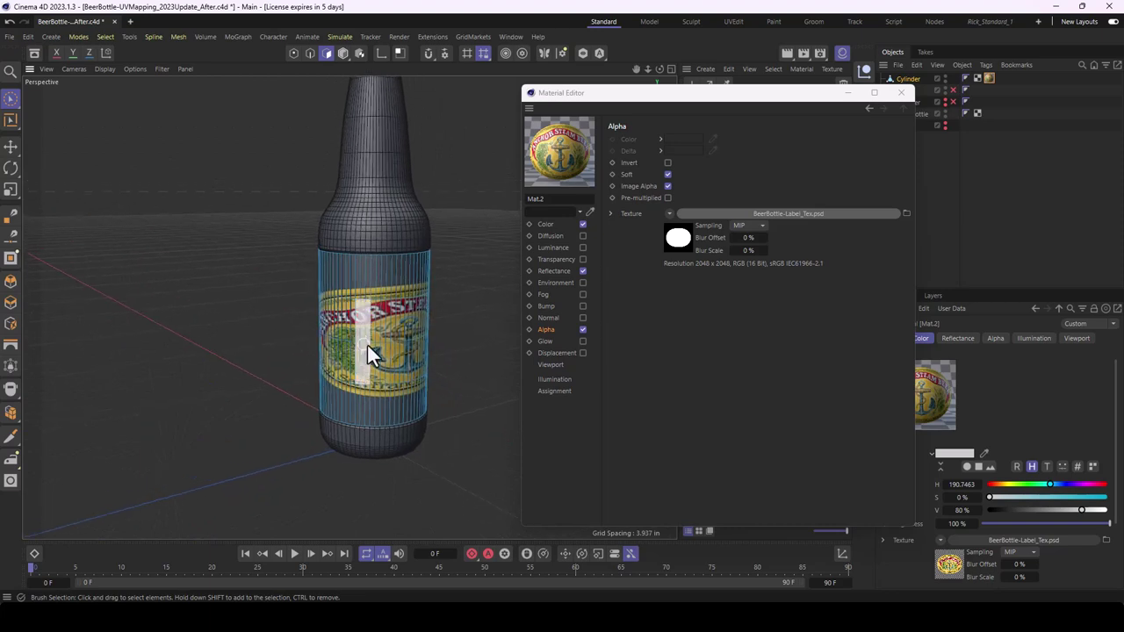
pyautogui.scroll(3, 386, 345)
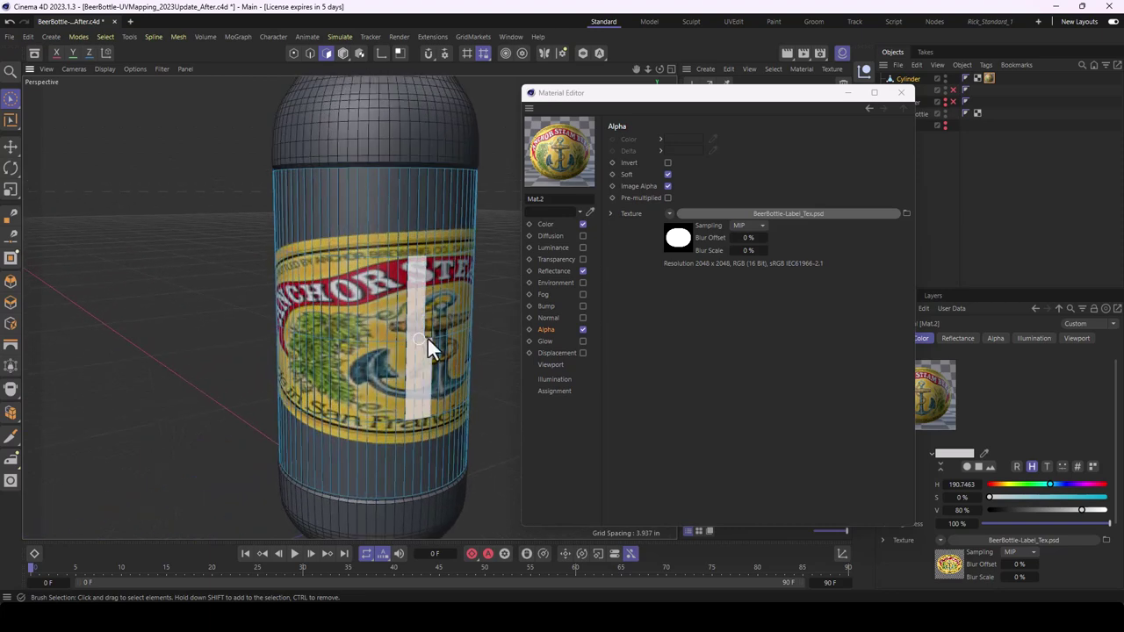
pyautogui.click(900, 92)
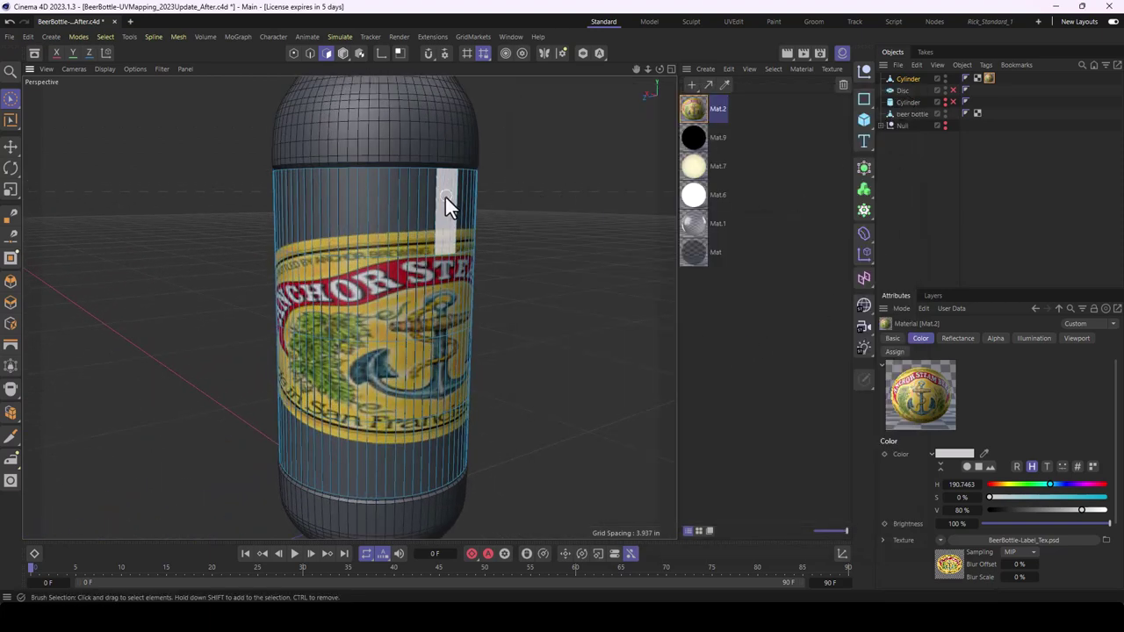
pyautogui.hotkey('ctrl', 'b')
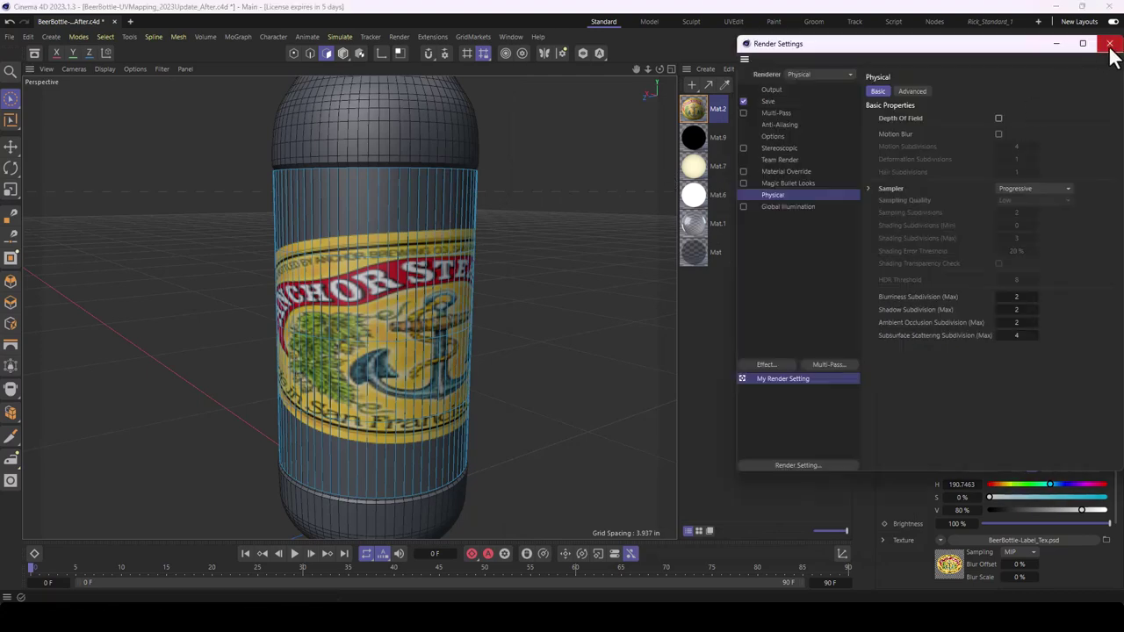
# Step: Apply glass material Mat.1 to 'beer bottle' and render the viewport preview
pyautogui.click(1110, 44)
pyautogui.hotkey('ctrl', 'r')
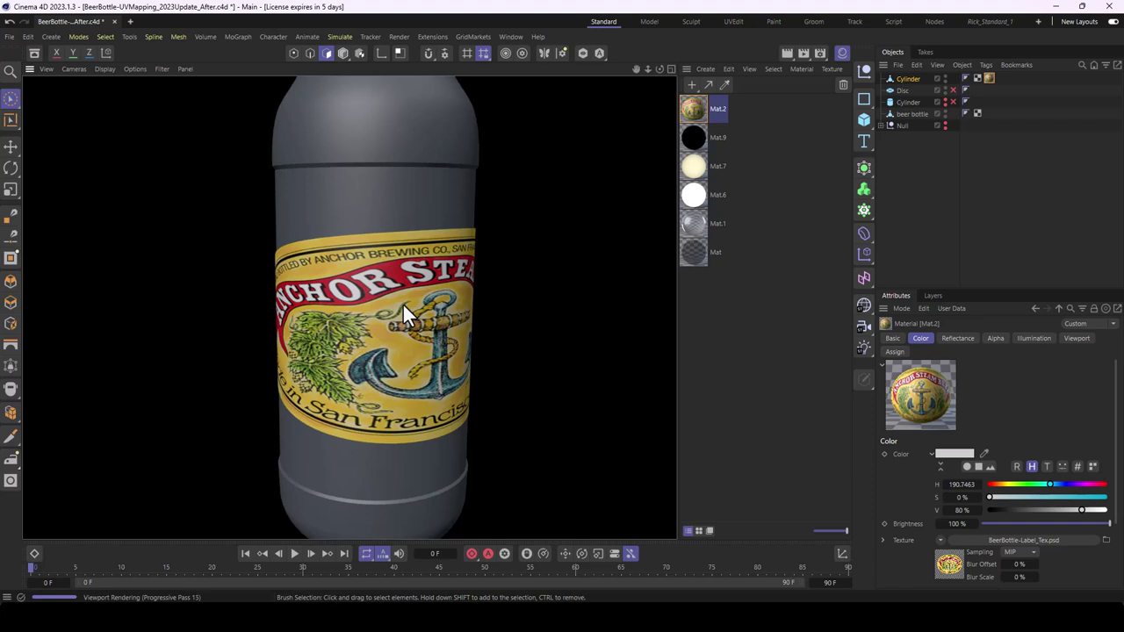
pyautogui.click(690, 225)
pyautogui.moveTo(693, 230); pyautogui.dragTo(911, 116)
pyautogui.hotkey('ctrl', 'r')
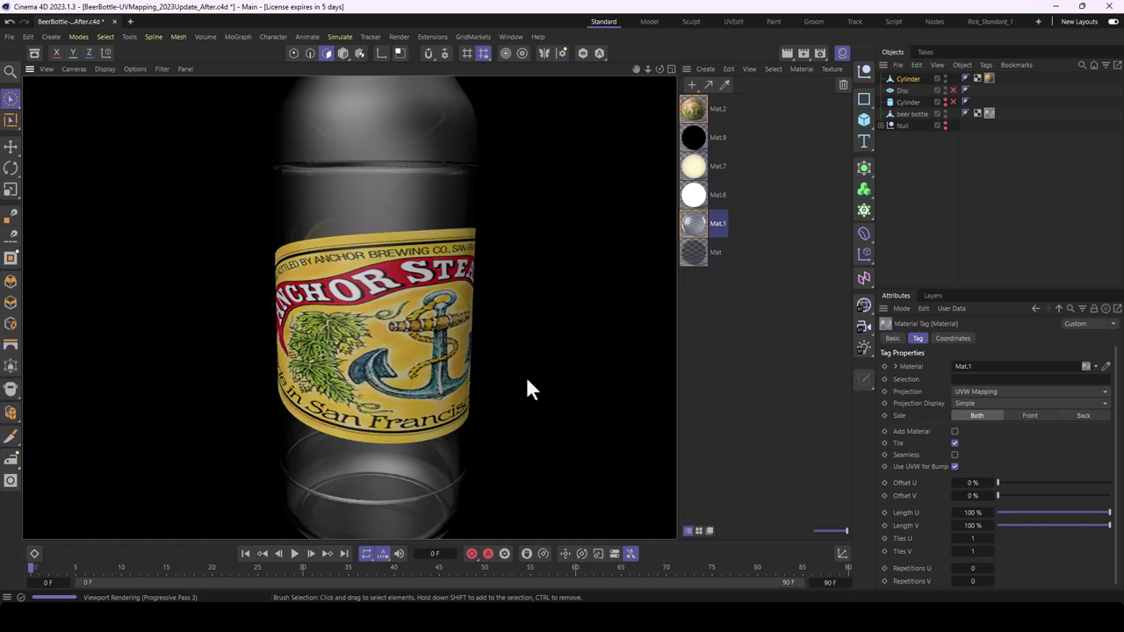
# Step: Orbit and tilt the view to review the rendered labelled bottle
pyautogui.scroll(-5, 412, 368)
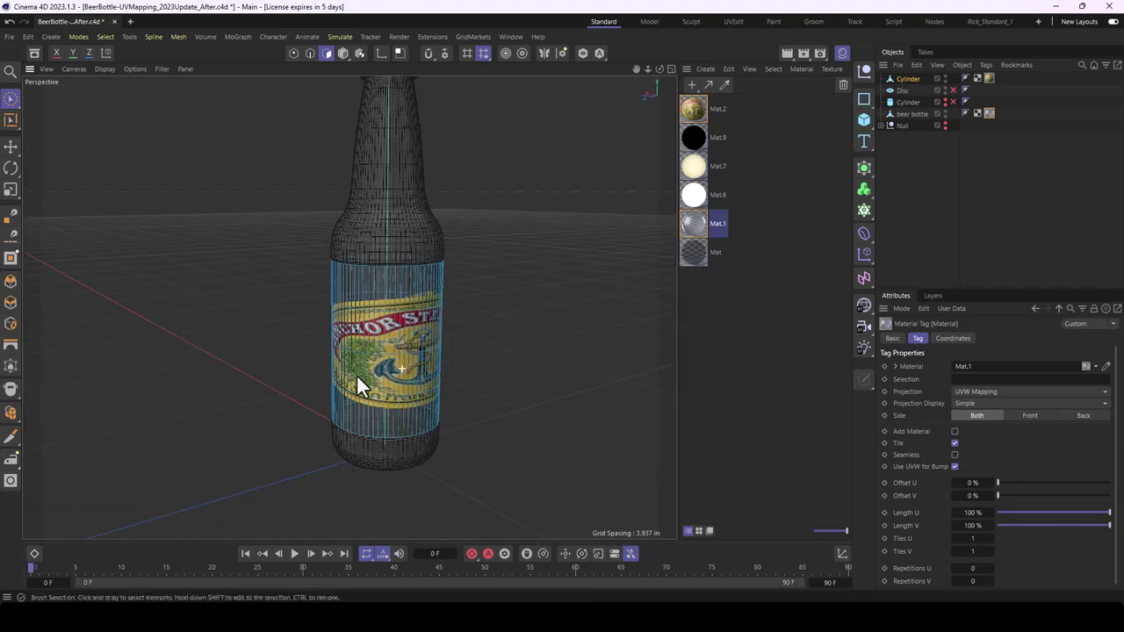
pyautogui.moveTo(357, 373)
pyautogui.keyDown('alt'); pyautogui.mouseDown()
pyautogui.moveTo(385, 371)
pyautogui.moveTo(348, 377)
pyautogui.mouseUp(); pyautogui.keyUp('alt')
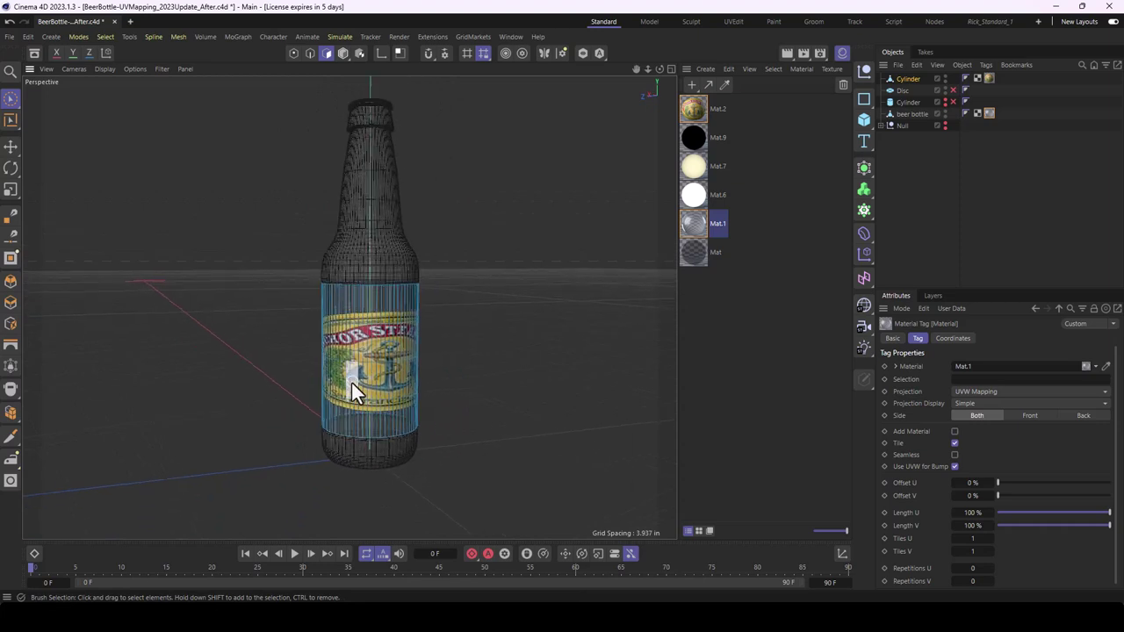
pyautogui.keyDown('alt'); pyautogui.moveTo(395, 420); pyautogui.dragTo(395, 401); pyautogui.keyUp('alt')
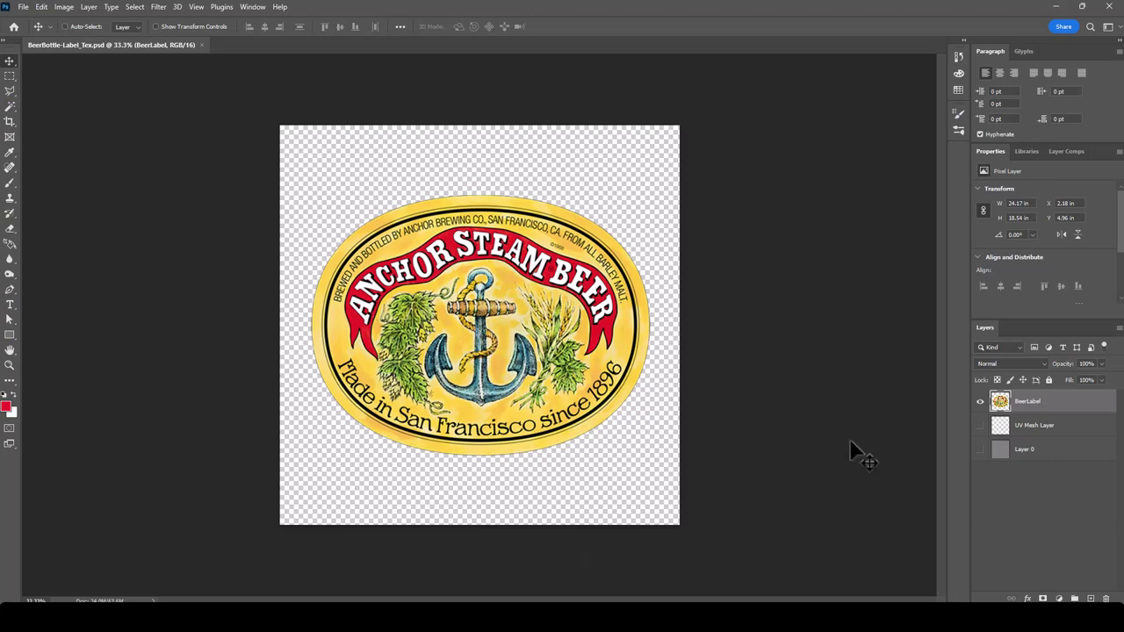
# Step: Narrow the BeerLabel layer to 12.92 × 18.54 in and save over BeerBottle-Label_Tex.psd
pyautogui.hotkey('ctrl', 't')
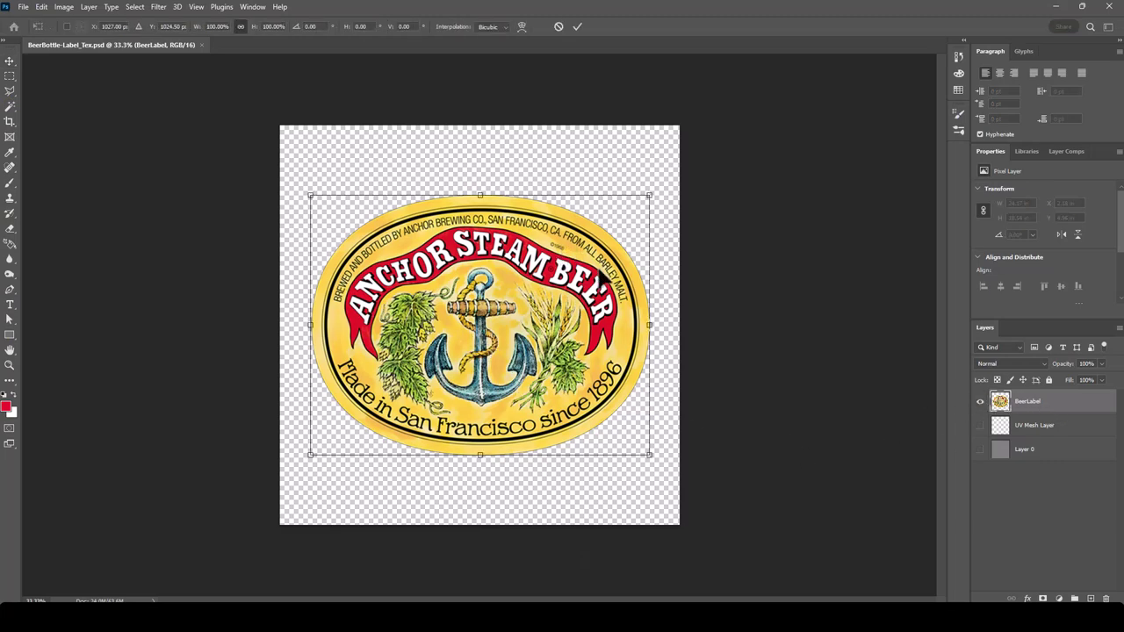
pyautogui.moveTo(654, 327); pyautogui.dragTo(574, 325)
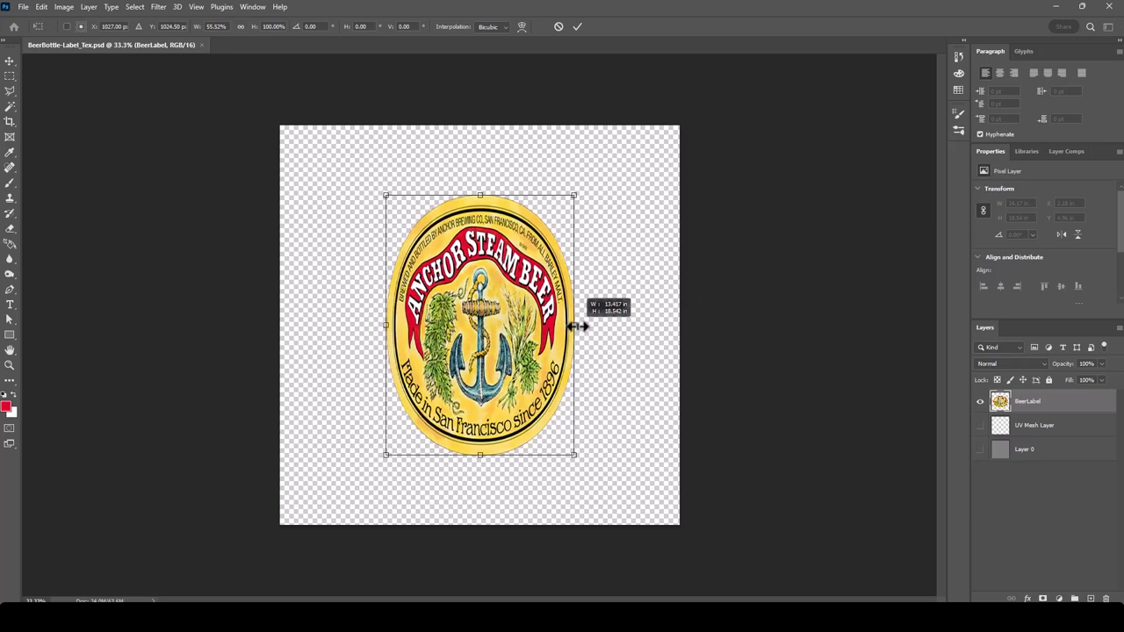
pyautogui.press('Return')
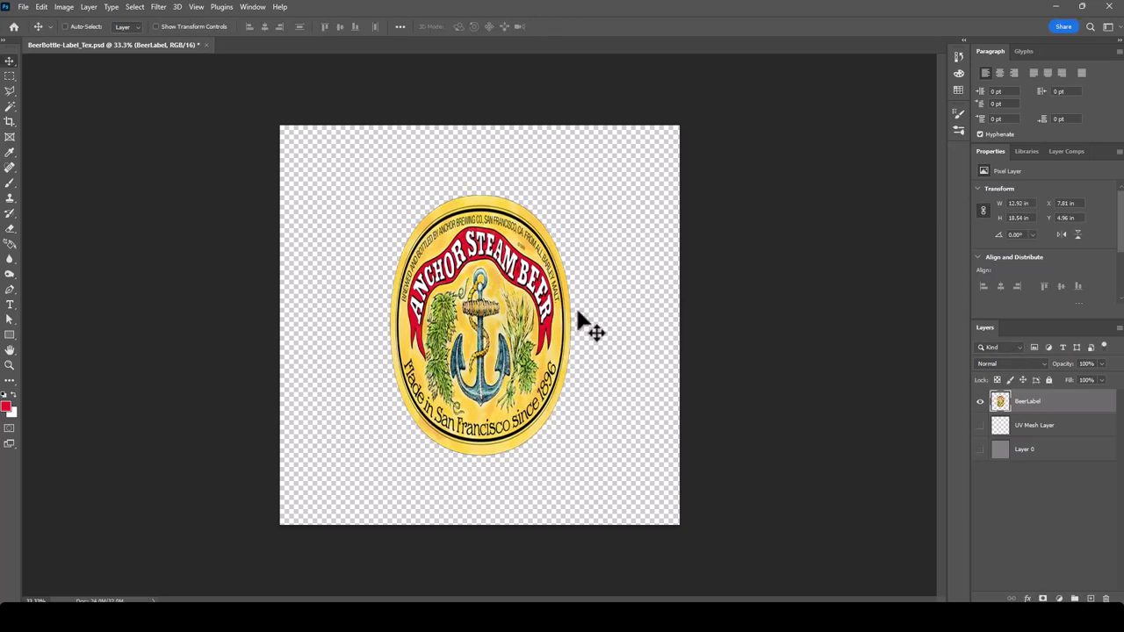
pyautogui.hotkey('ctrl', 's')
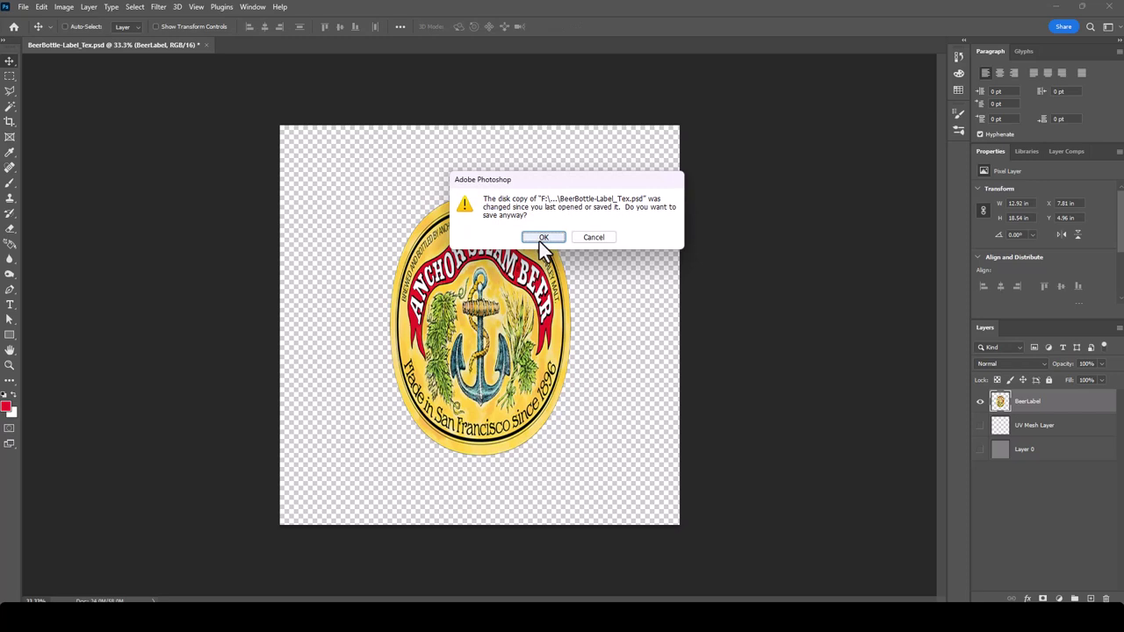
pyautogui.click(541, 238)
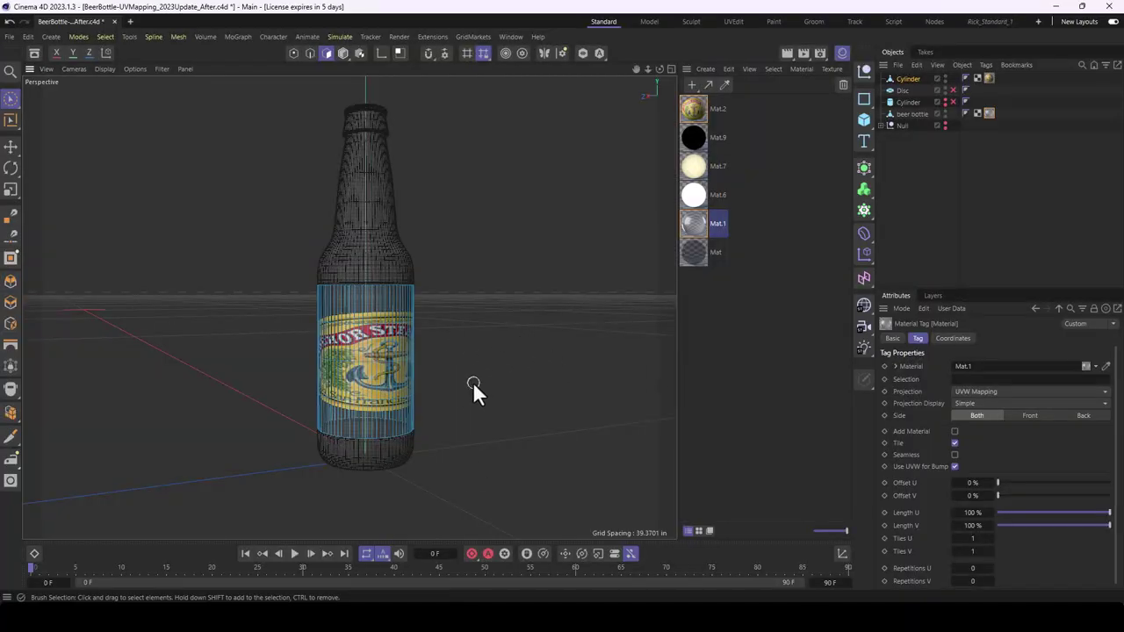
# Step: Reload the label image in Mat.2's Color texture from disk
pyautogui.doubleClick(692, 109)
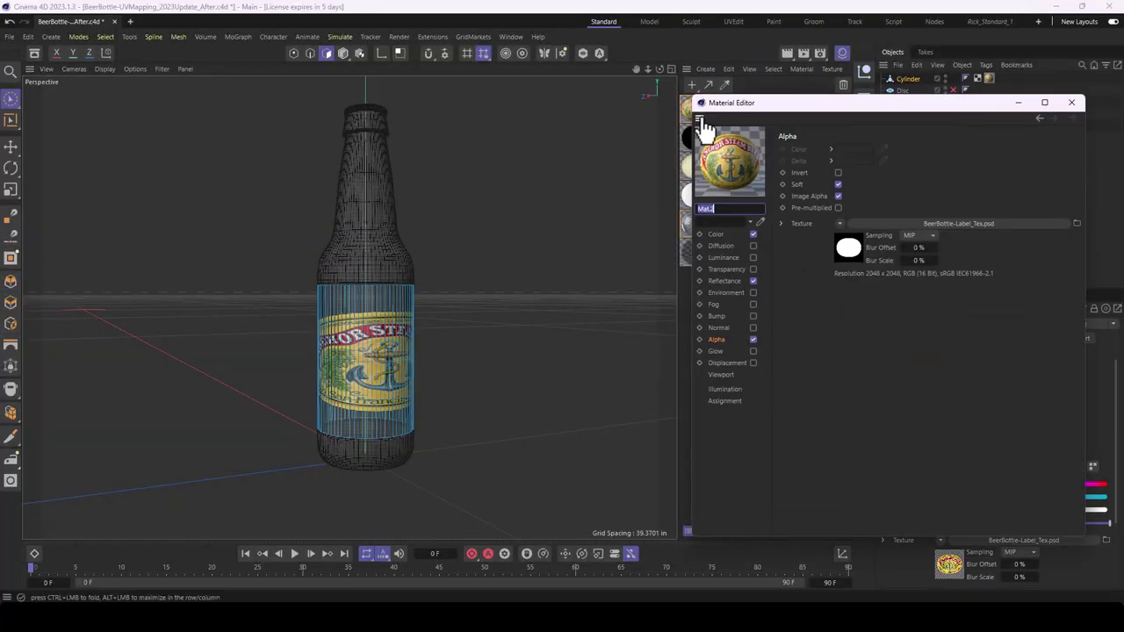
pyautogui.click(716, 235)
pyautogui.click(885, 237)
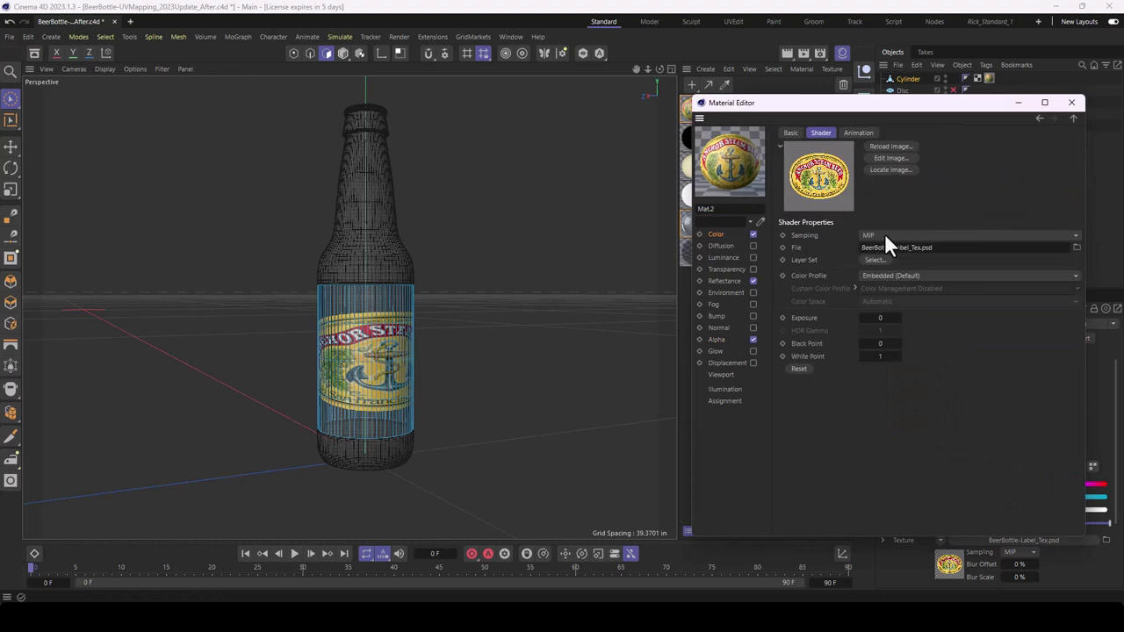
pyautogui.click(891, 146)
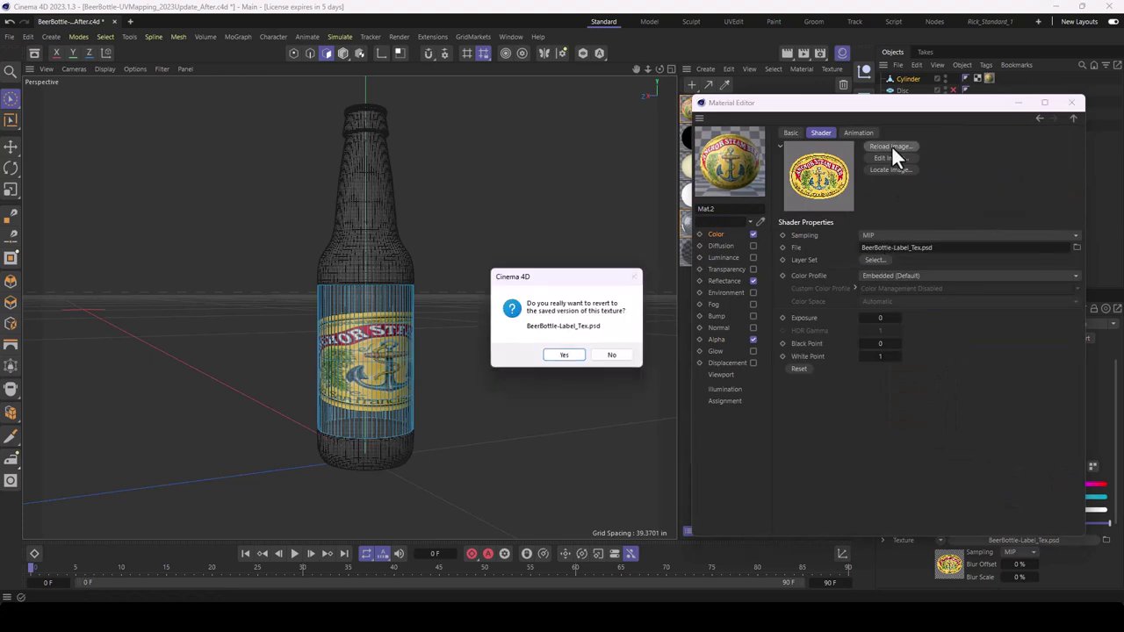
pyautogui.click(562, 356)
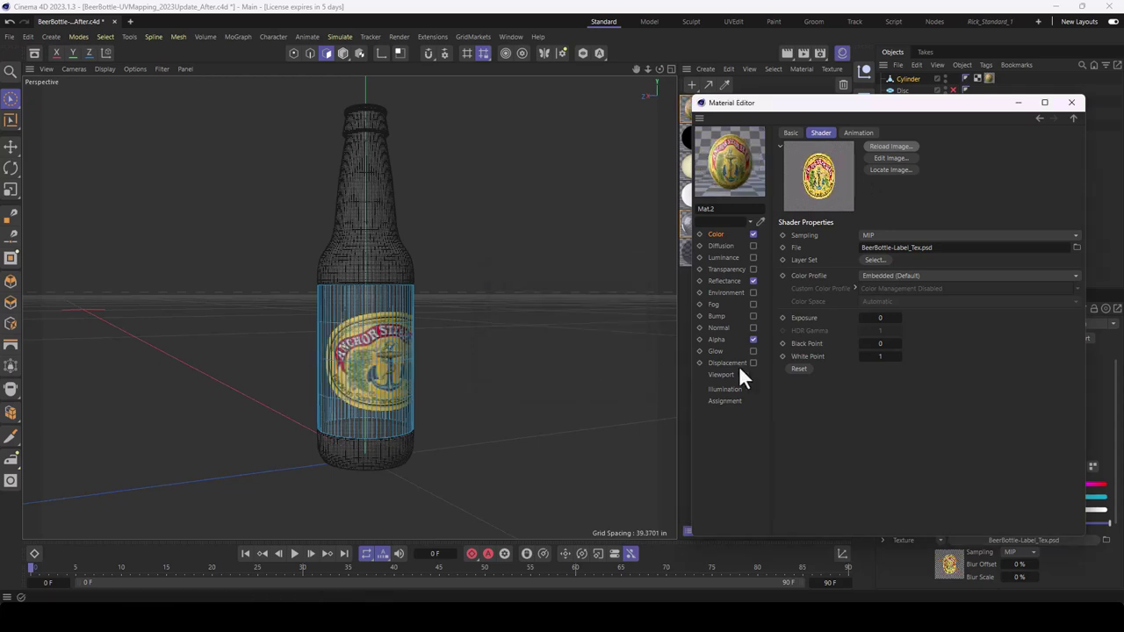
# Step: Close the Material Editor and view the bottle frontally with the narrower label
pyautogui.click(1071, 104)
pyautogui.moveTo(368, 351)
pyautogui.keyDown('alt'); pyautogui.mouseDown()
pyautogui.moveTo(322, 369)
pyautogui.moveTo(419, 361)
pyautogui.moveTo(347, 364)
pyautogui.moveTo(364, 360)
pyautogui.mouseUp(); pyautogui.keyUp('alt')
pyautogui.scroll(5, 419, 360)
pyautogui.scroll(-5, 334, 365)
pyautogui.scroll(-5, 370, 364)
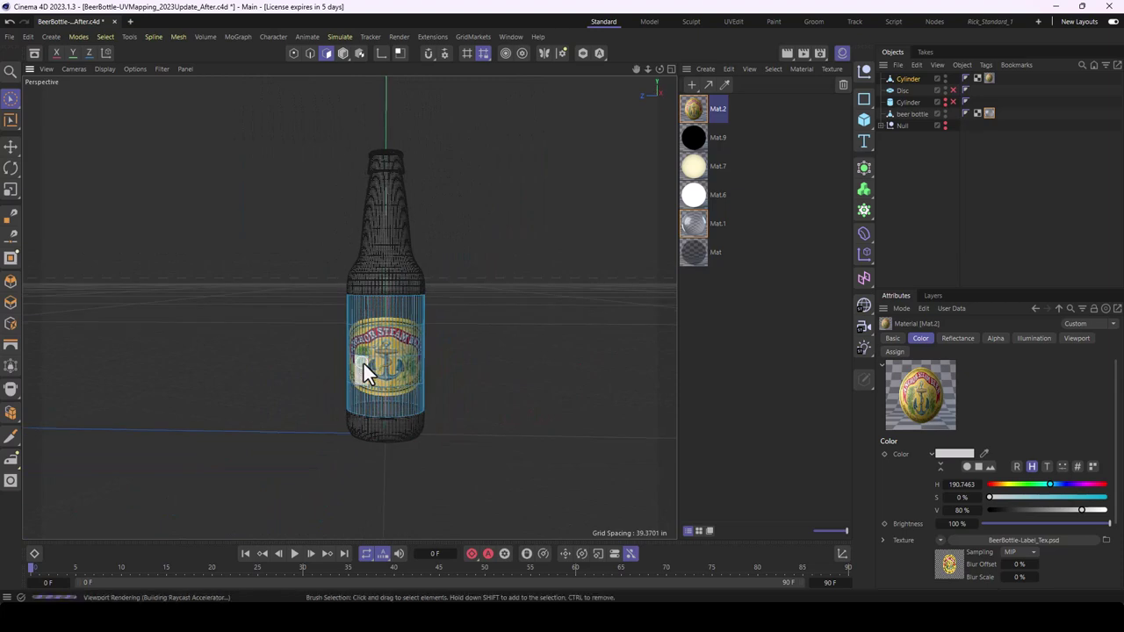